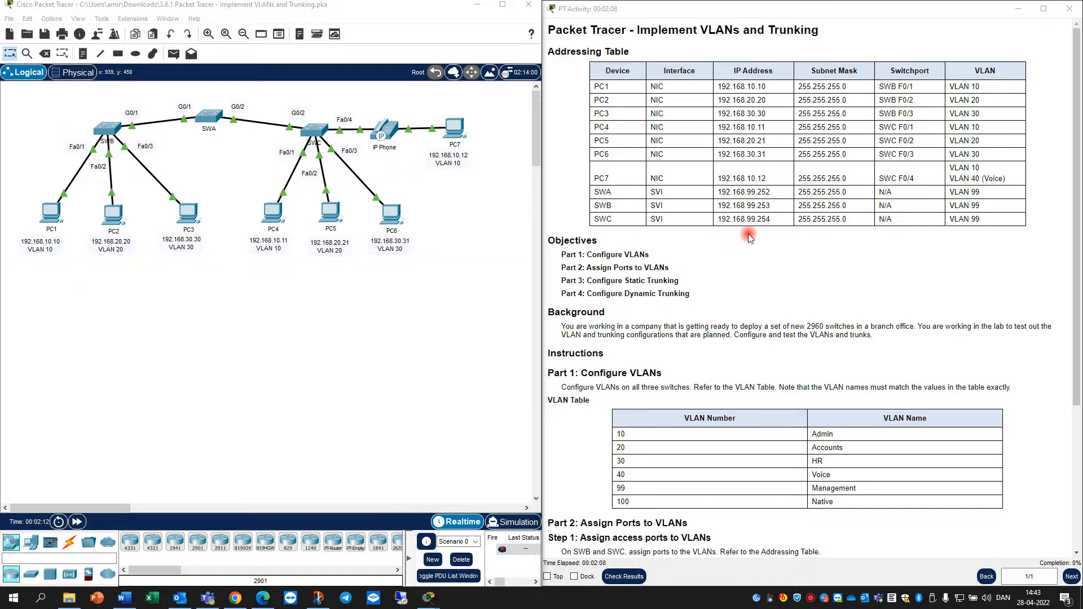
Open SWA's command line and move its window aside to uncover the instructions
scroll(728, 270, down, 2)
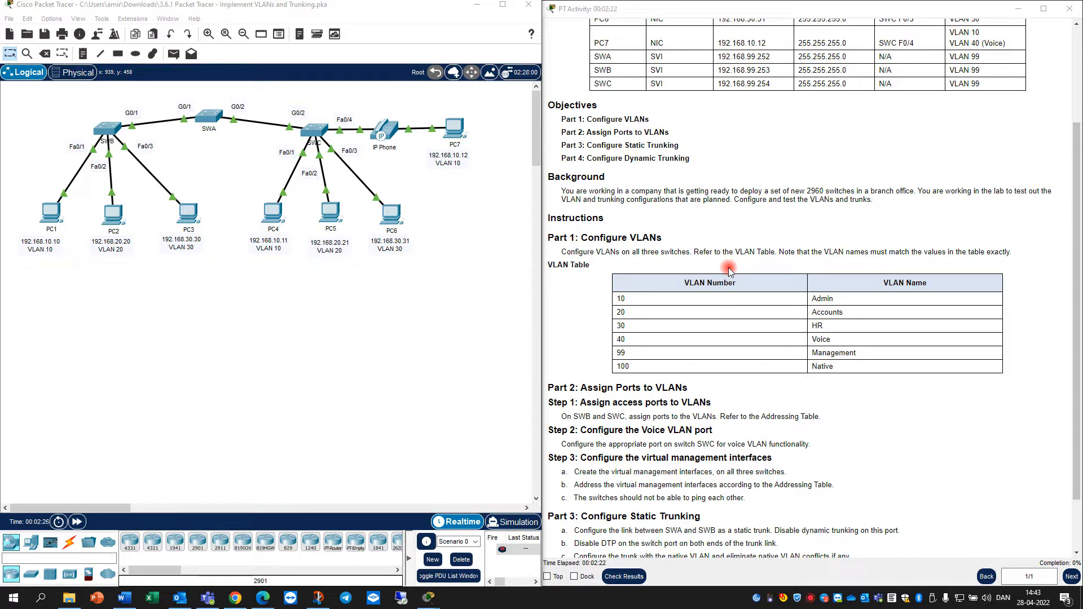
scroll(729, 267, down, 1)
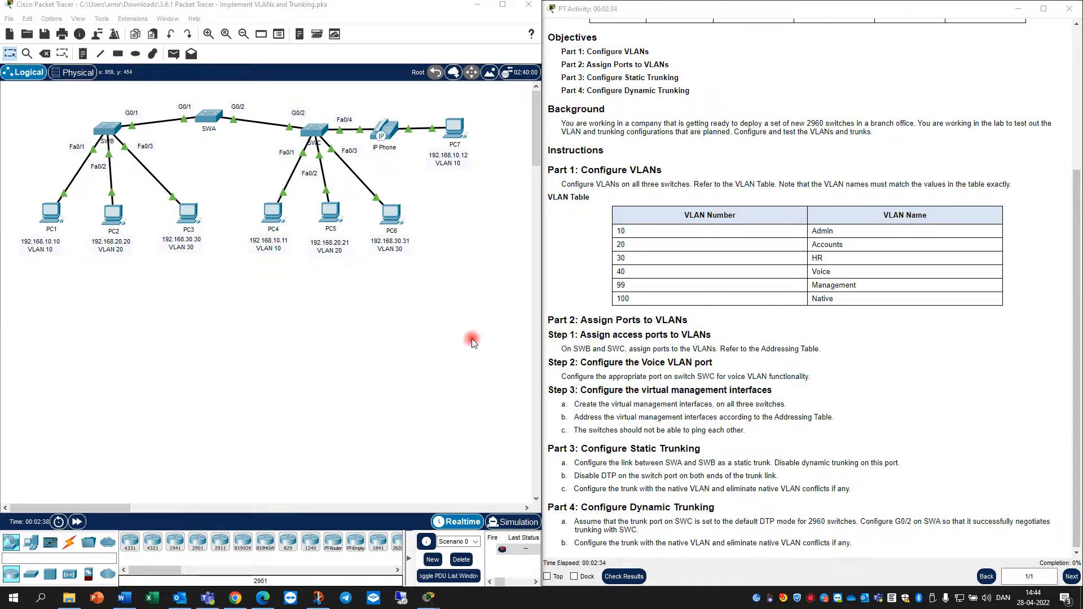
scroll(634, 314, down, 1)
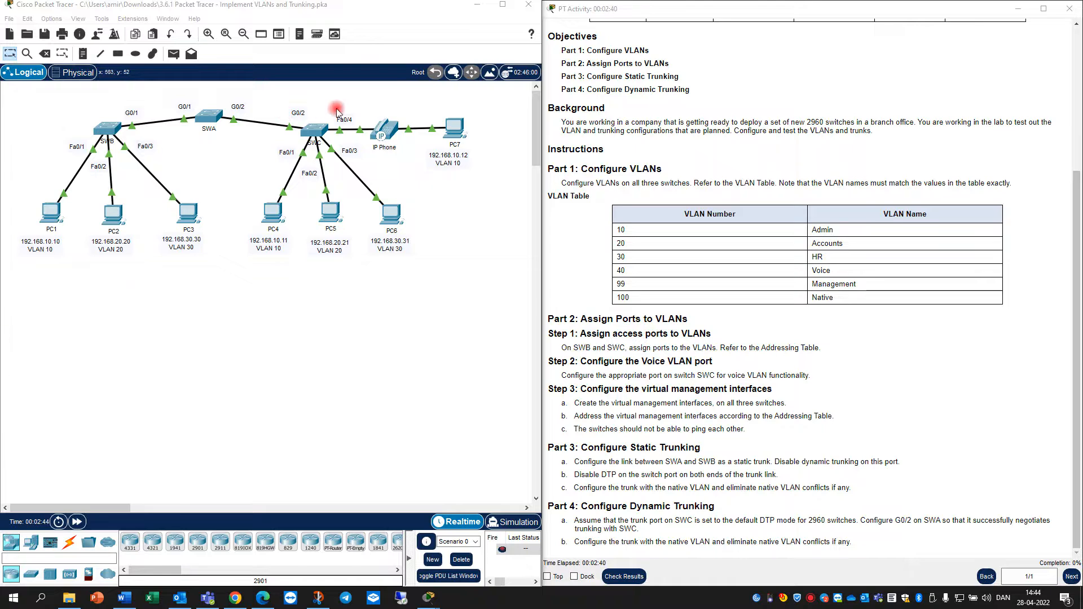
click(108, 130)
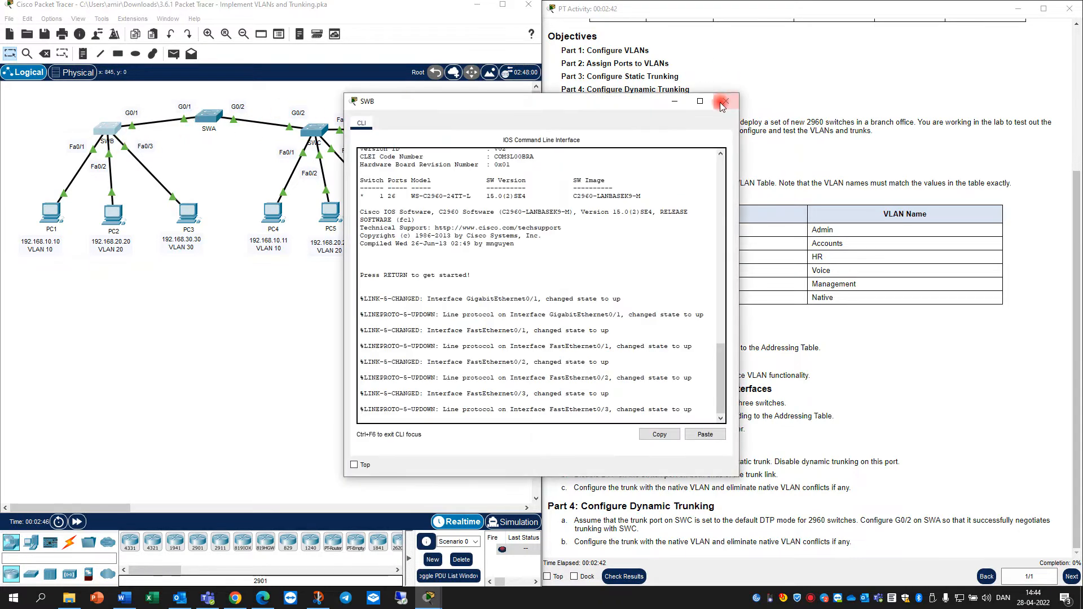
click(724, 103)
click(215, 118)
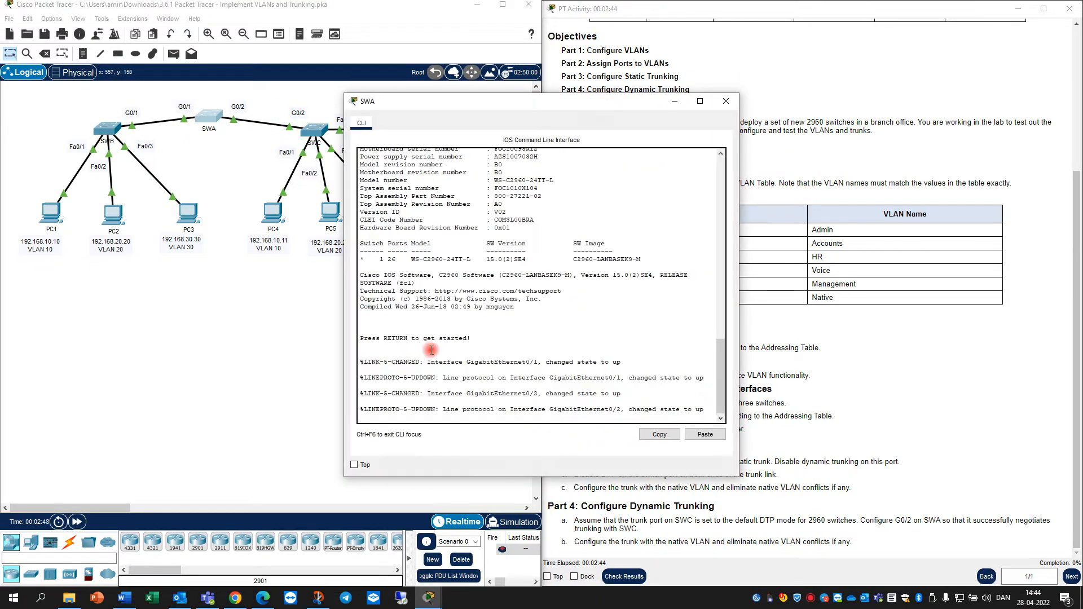
drag(542, 105, 281, 127)
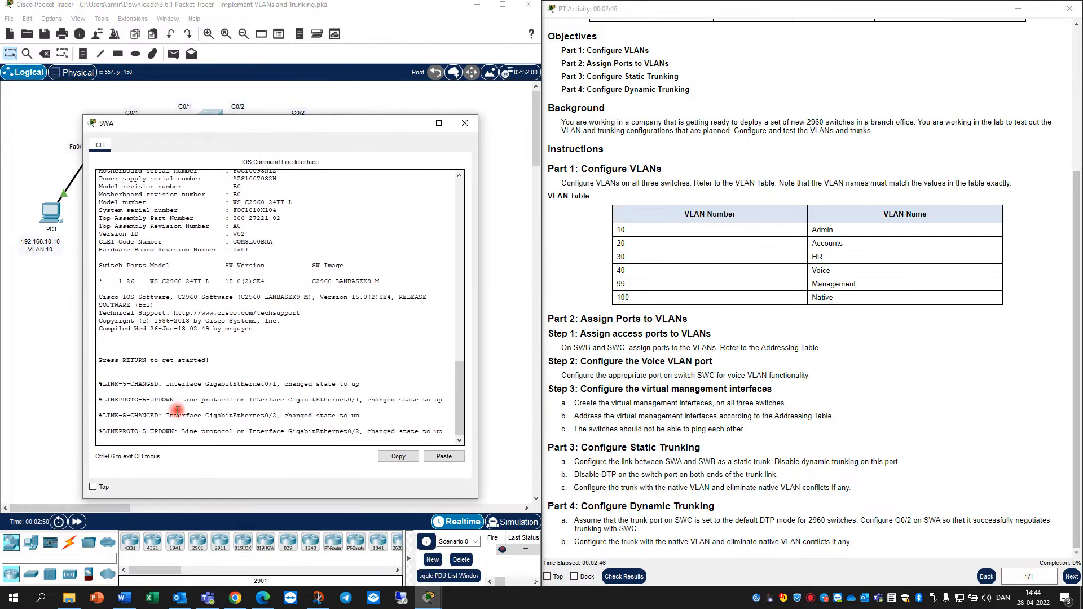
Bring SWA into privileged and global configuration mode with en and conf t
key(Return)
key(Return)
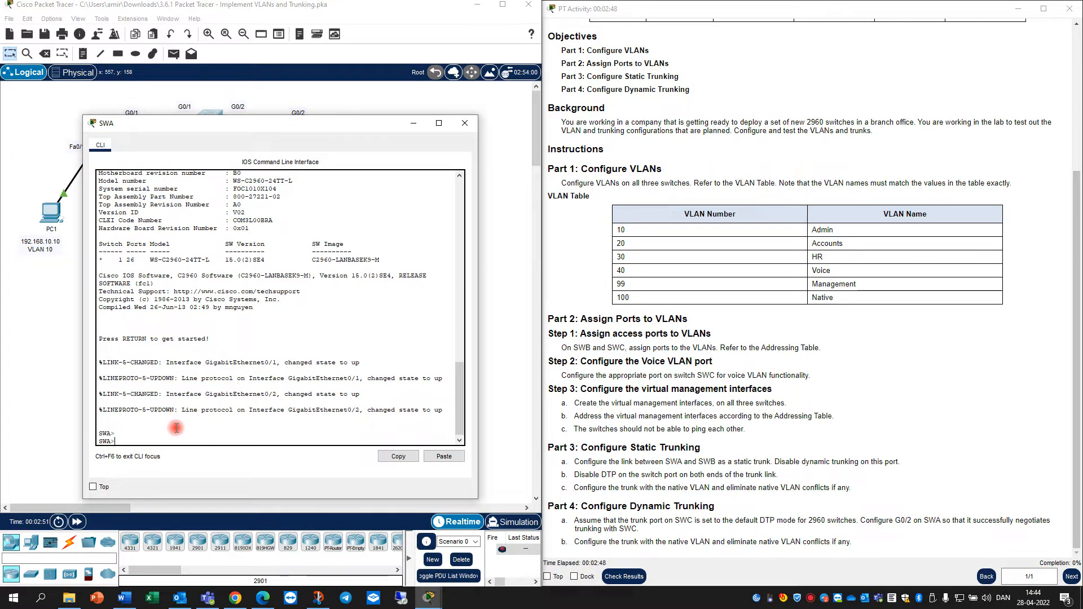
text(en)
key(Return)
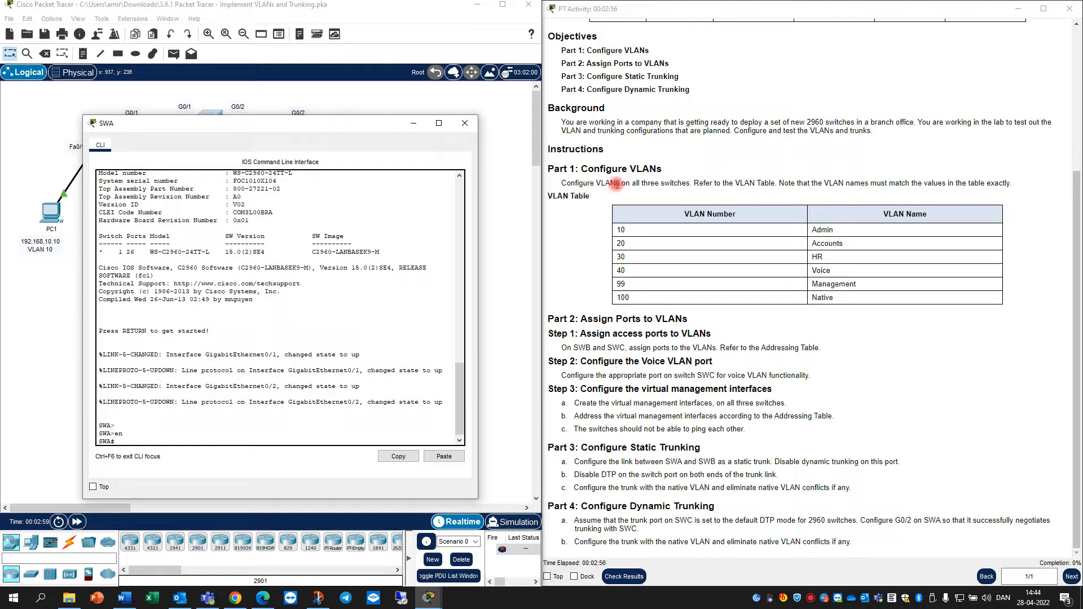
text(conf t)
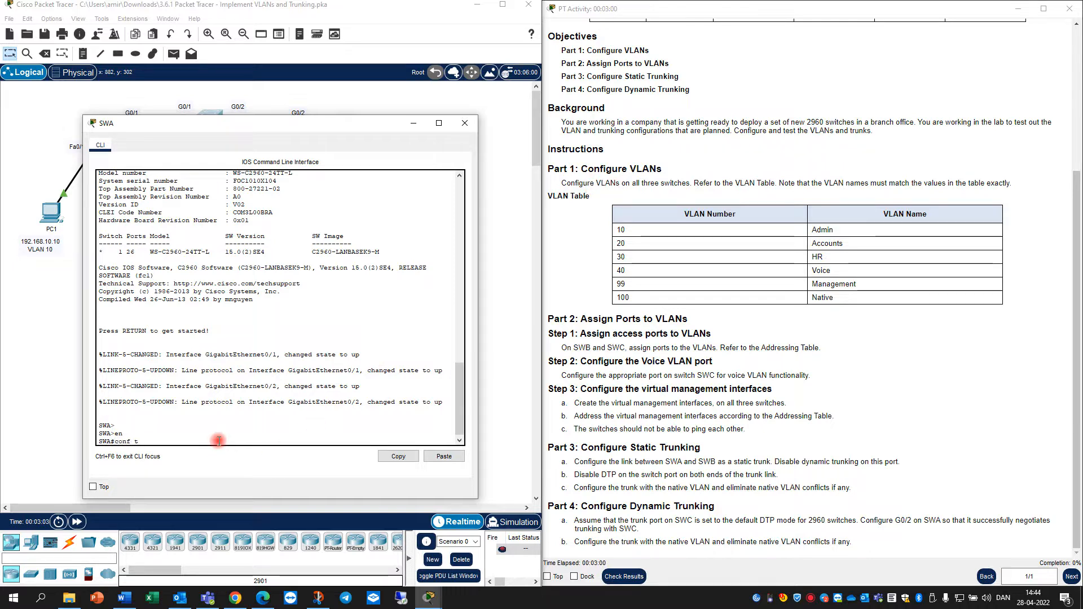
key(Return)
Create VLAN 10 Admin, VLAN 20 Accounts and VLAN 30 HR on SWA
text(vlan)
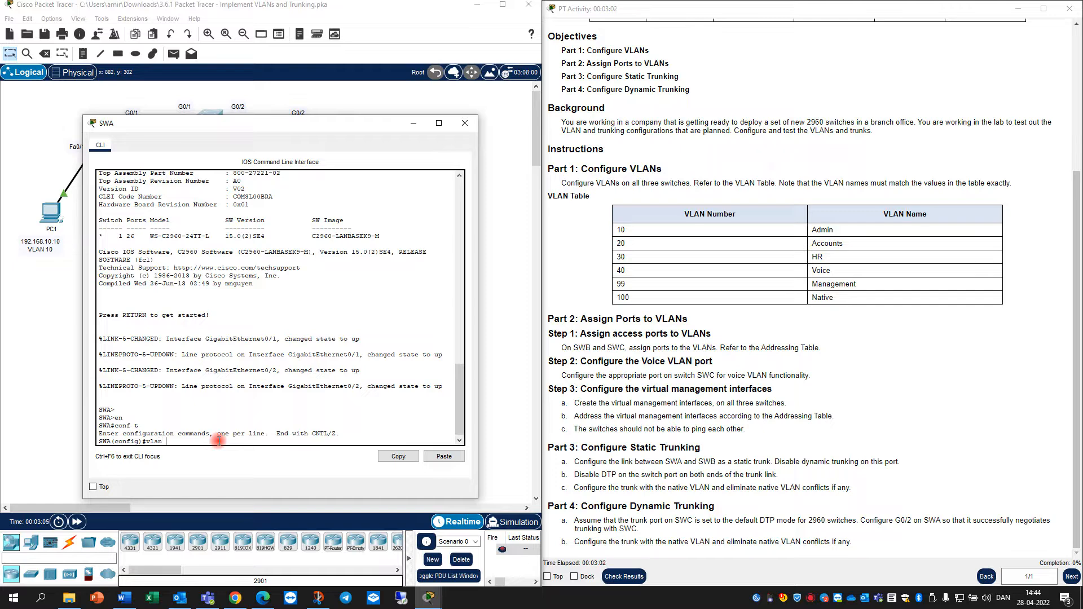
text( 10)
key(Return)
text(name)
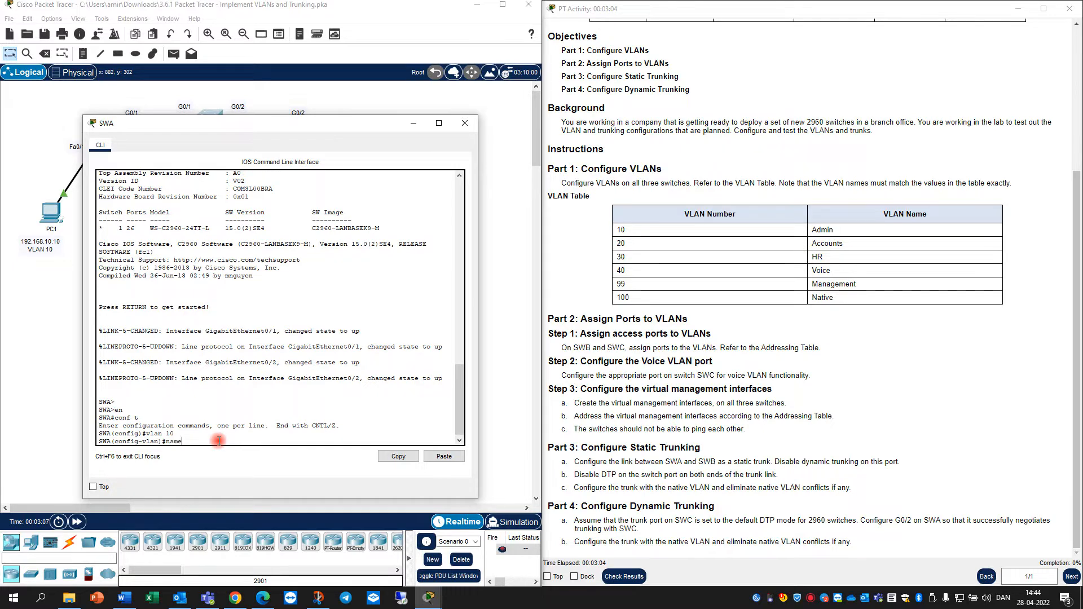
text( Admin)
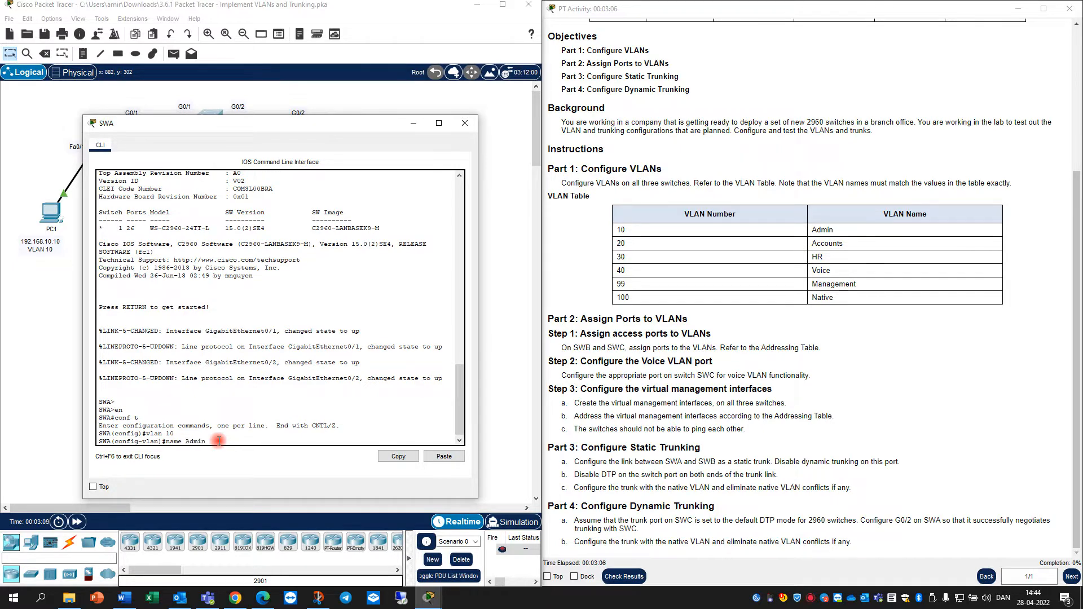
key(Return)
text(vlan 20)
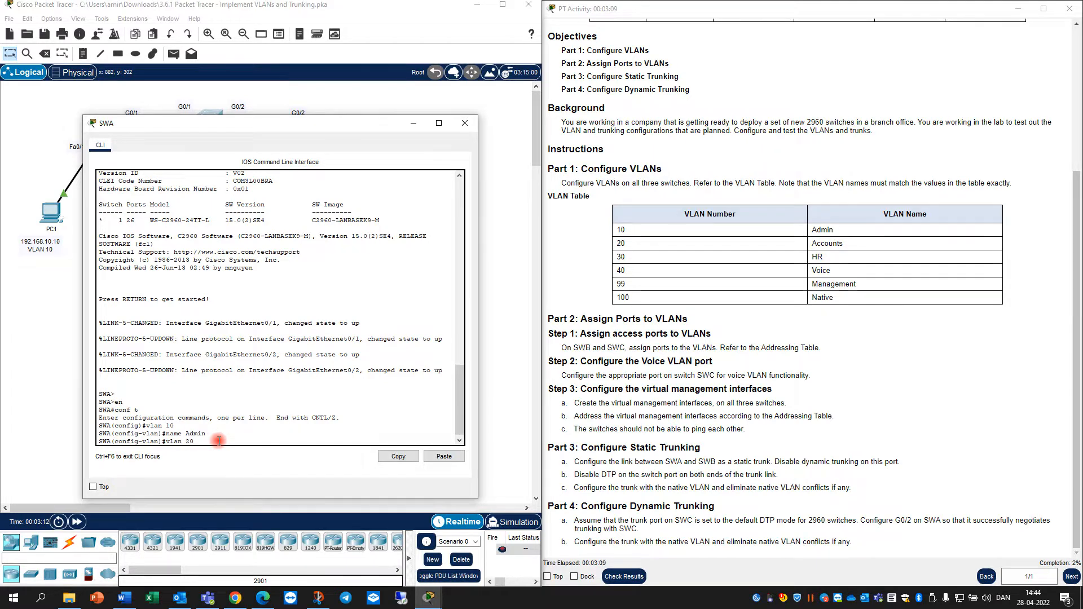
key(Return)
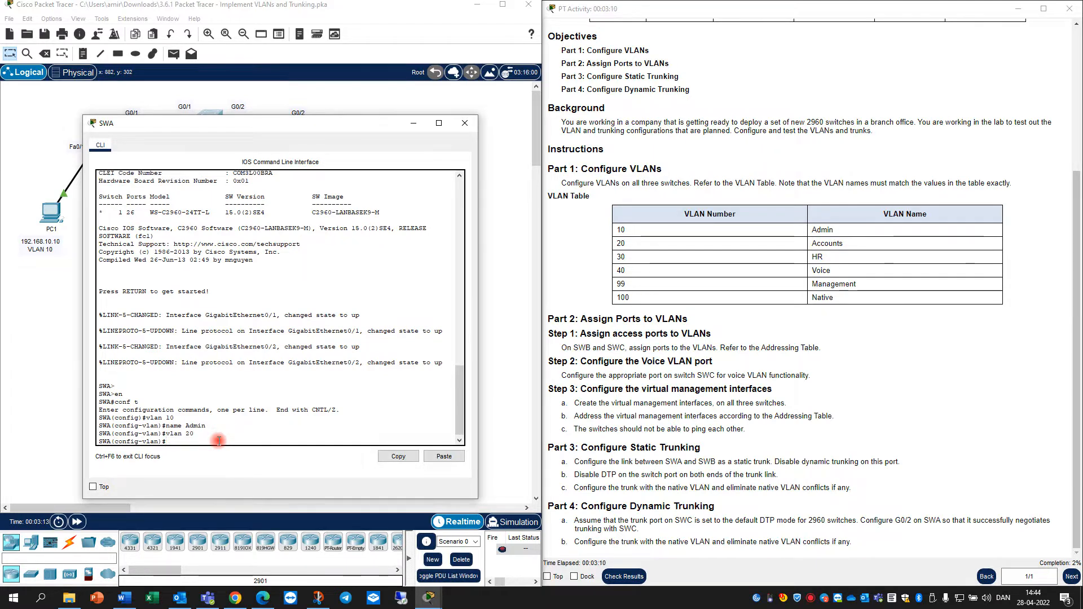
text(name A)
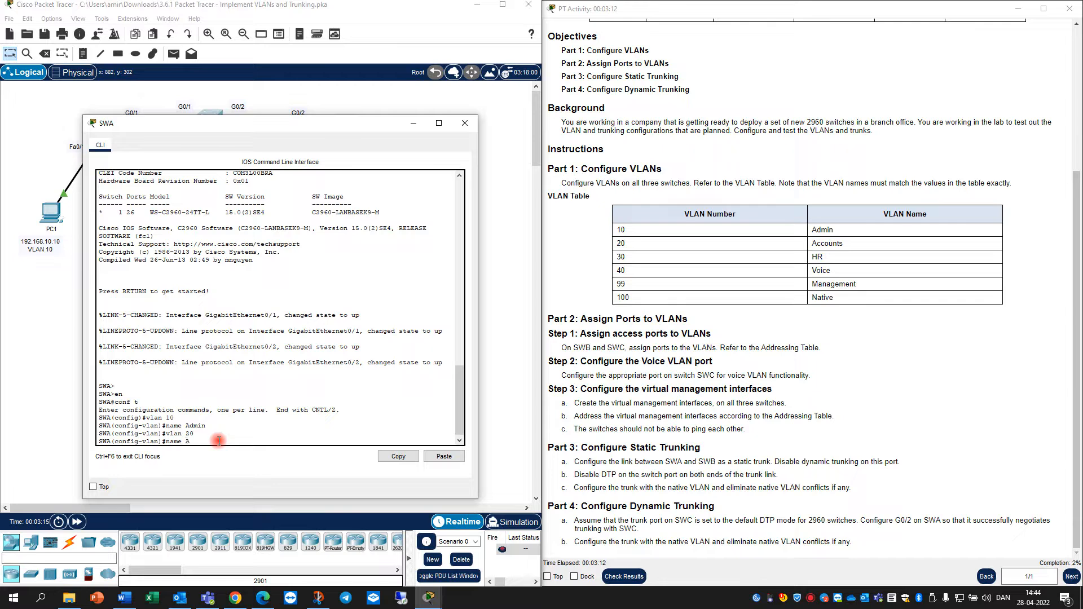
text(ccounts)
key(Return)
text(vlan )
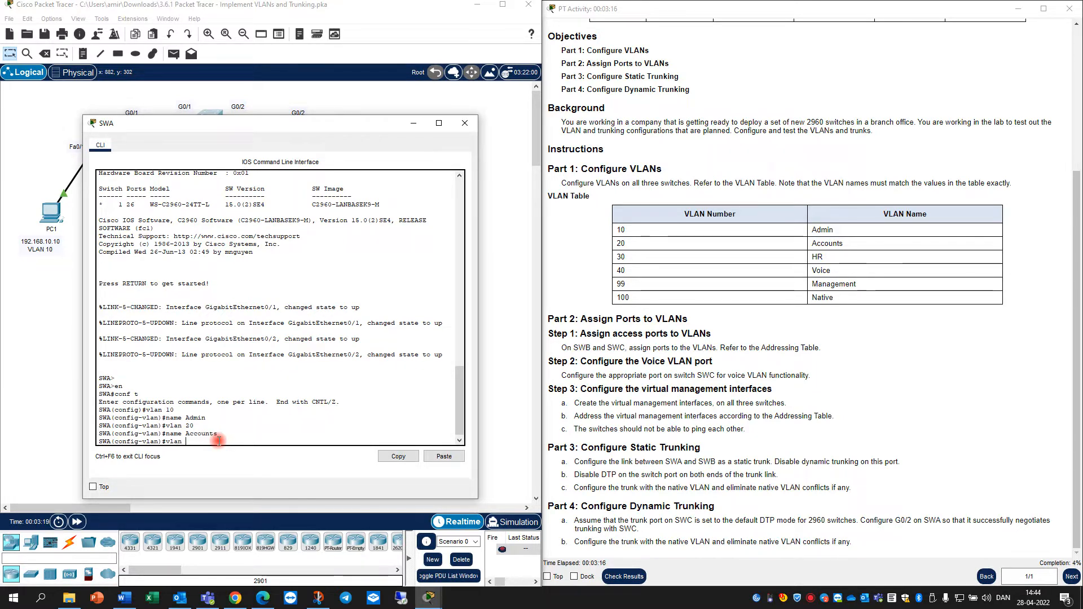
text(30)
key(Return)
text(na)
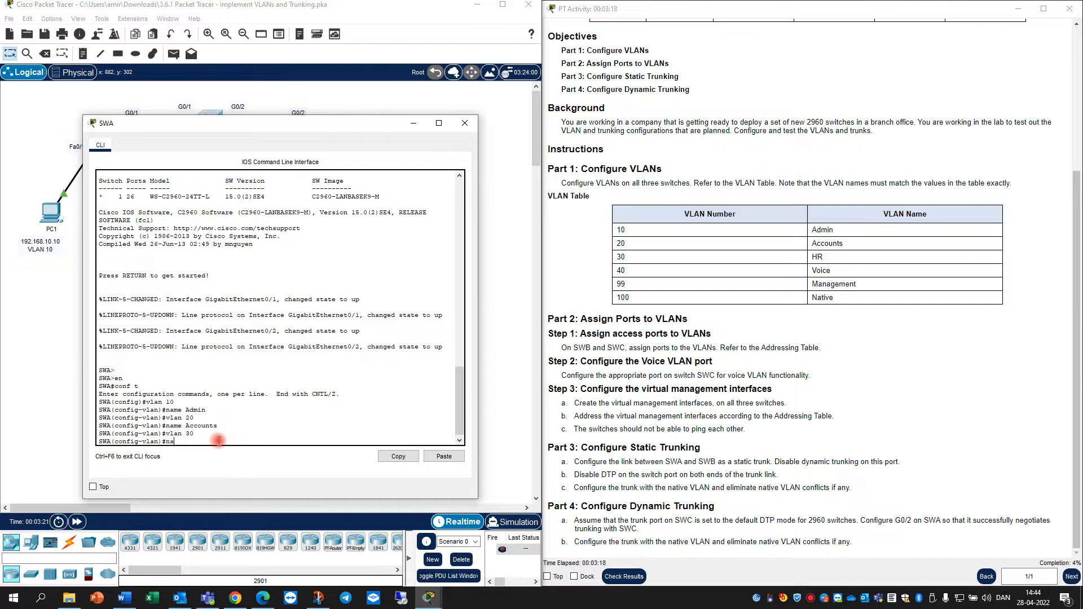
text(me H)
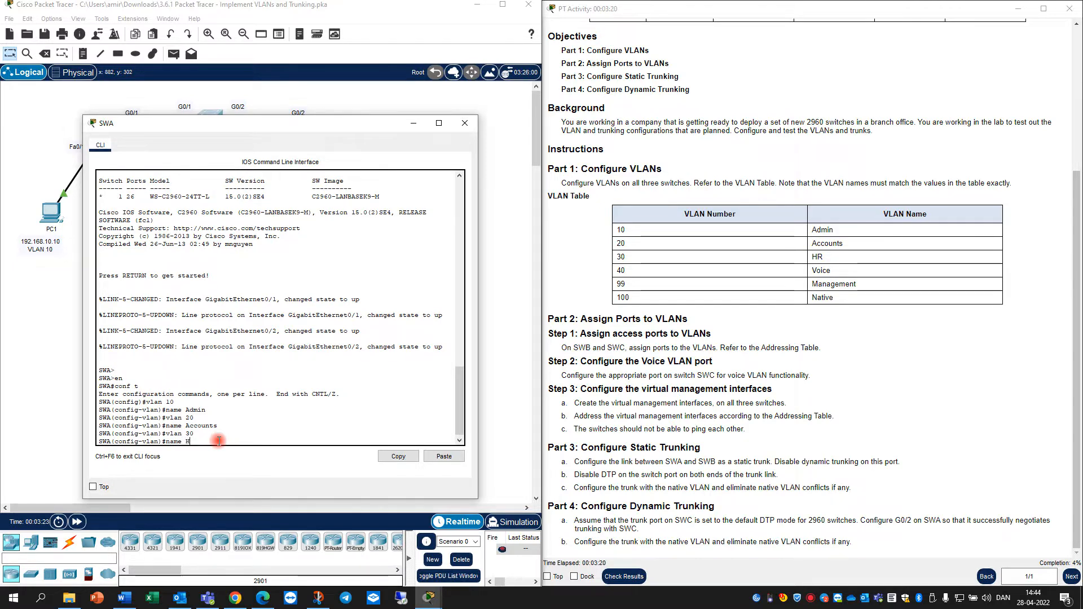
text(R)
key(Return)
Create VLAN 40 Voice, VLAN 99 Management and VLAN 100 native on SWA
text(vlan)#vla)
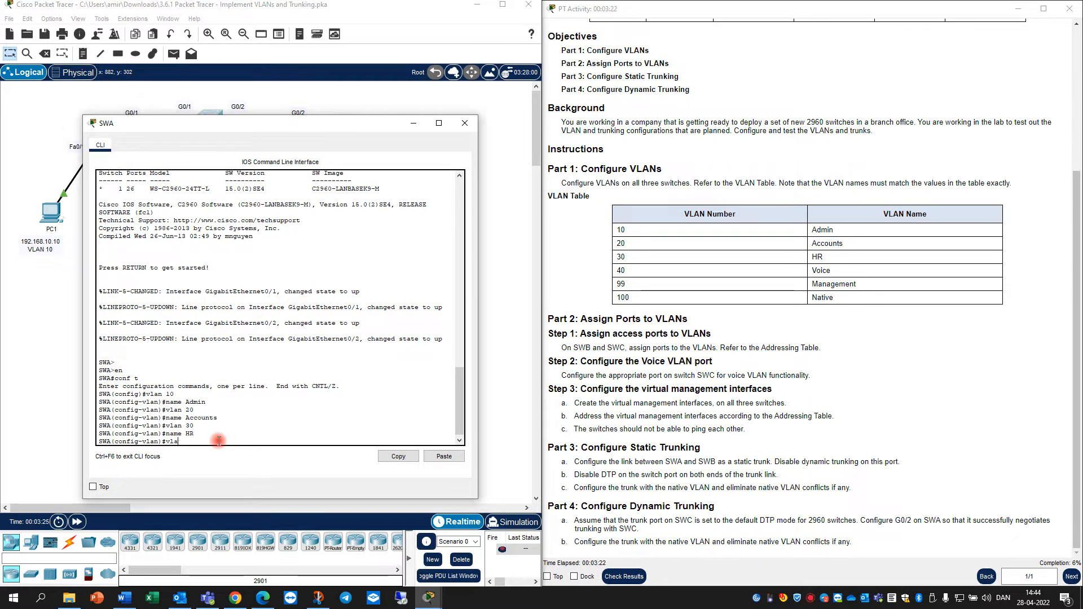
text(n 40)
key(Return)
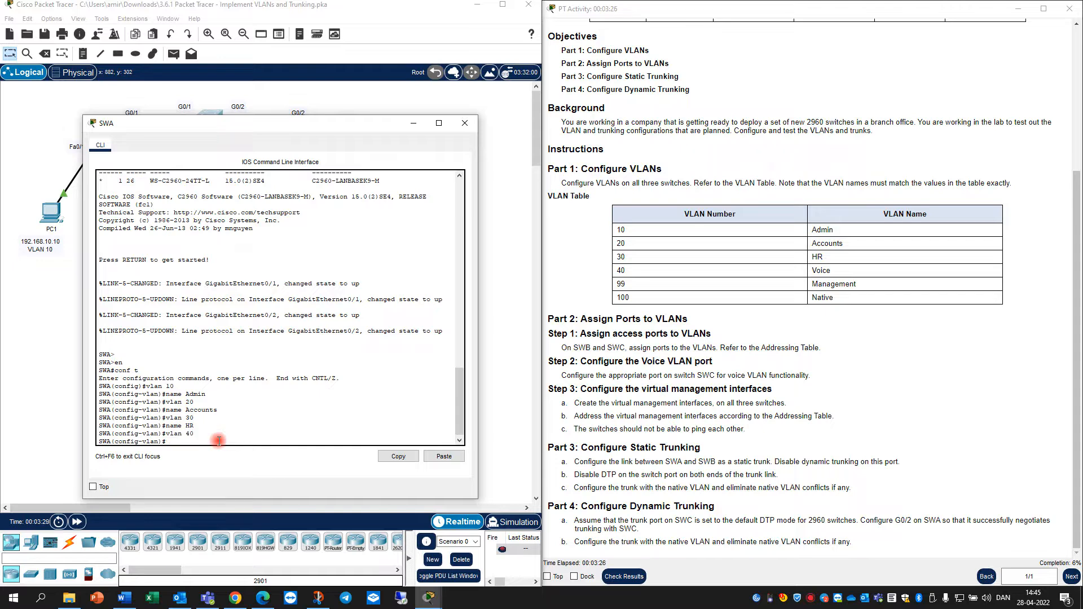
text(name Voice)
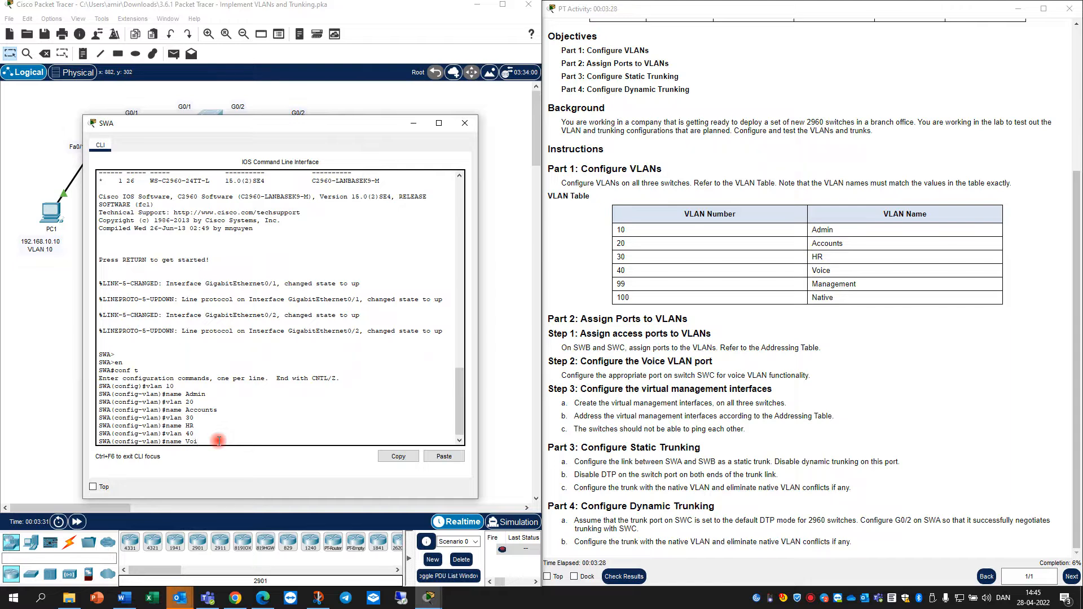
key(Return)
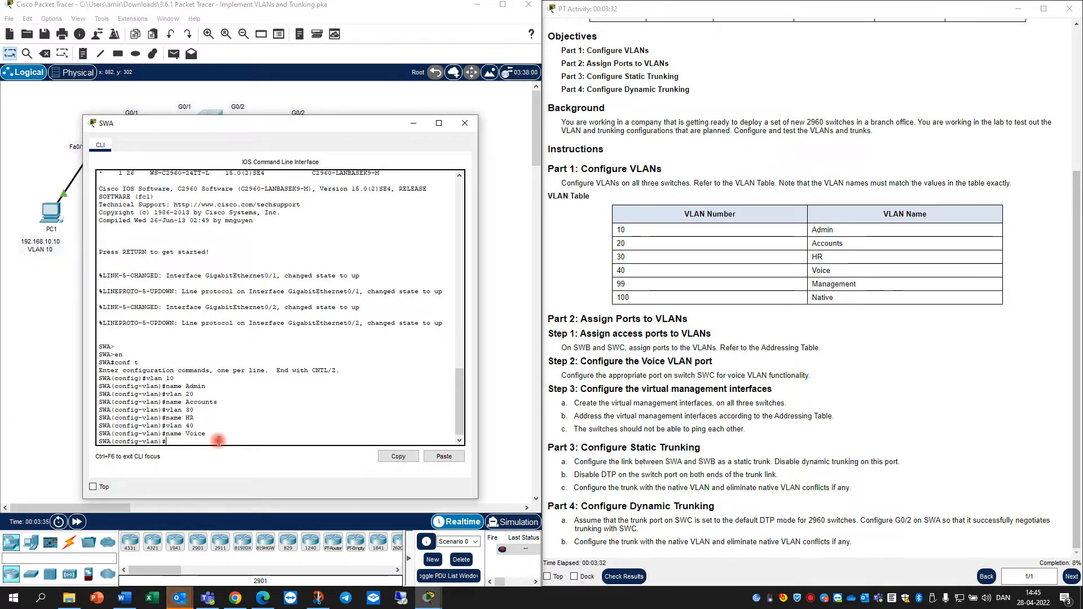
text(vlan 99)
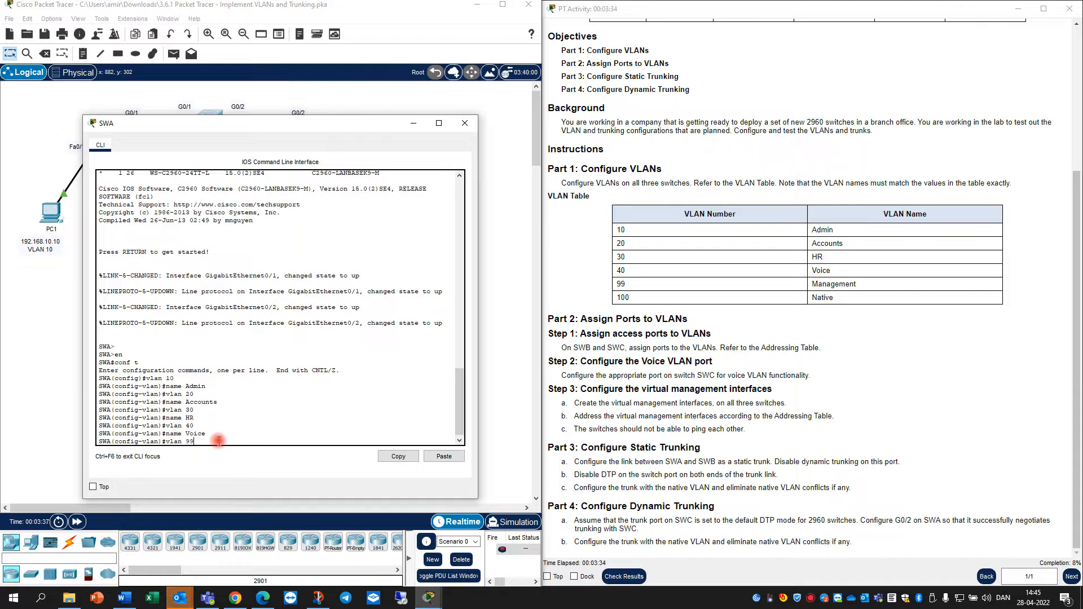
key(Return)
text(name )
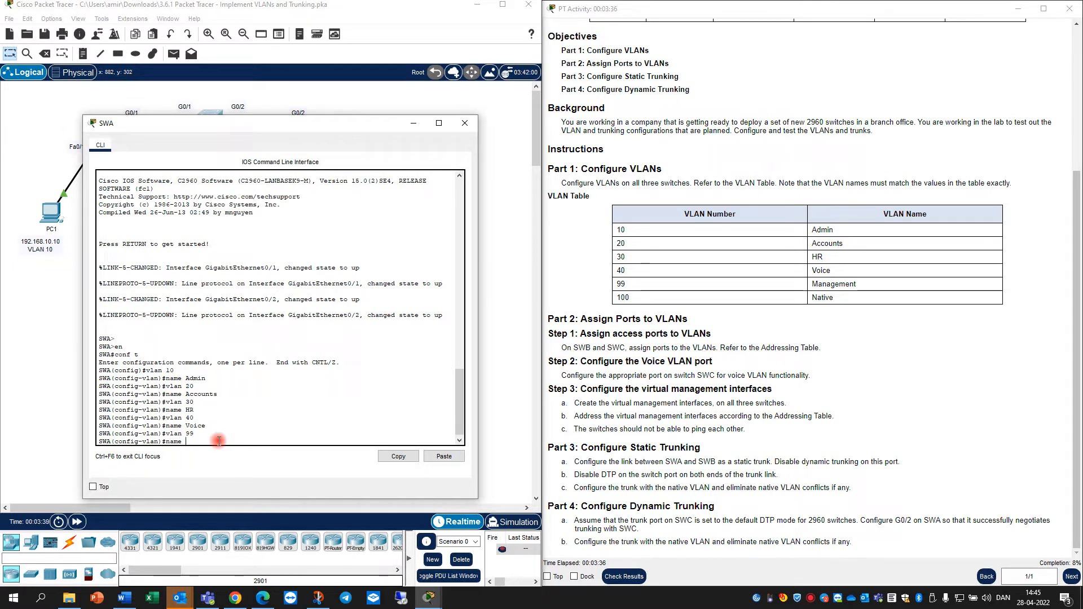
text(Manageme)
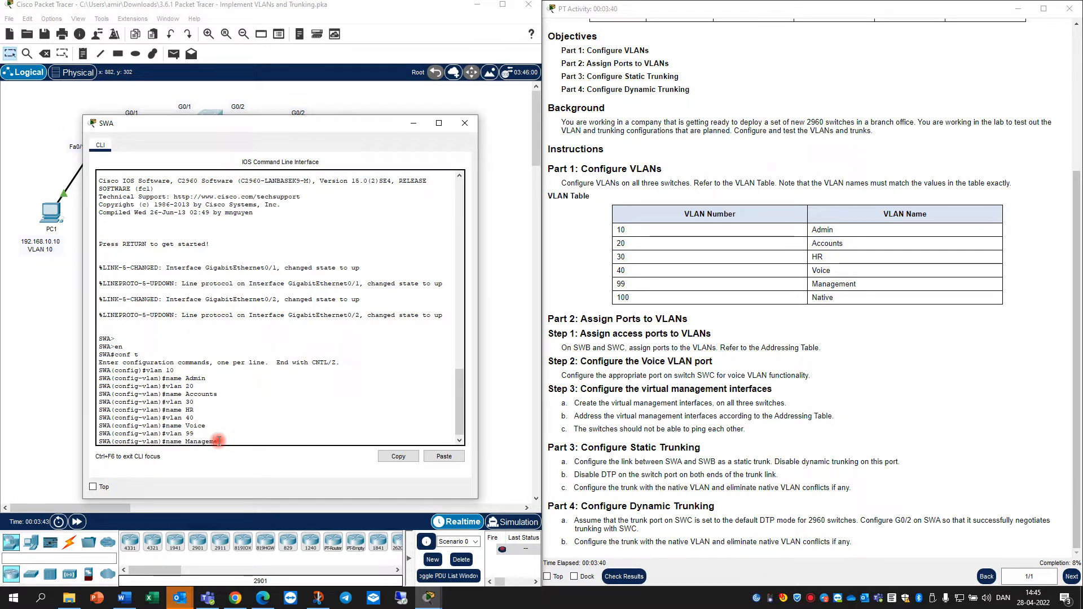
text(nt)
key(Return)
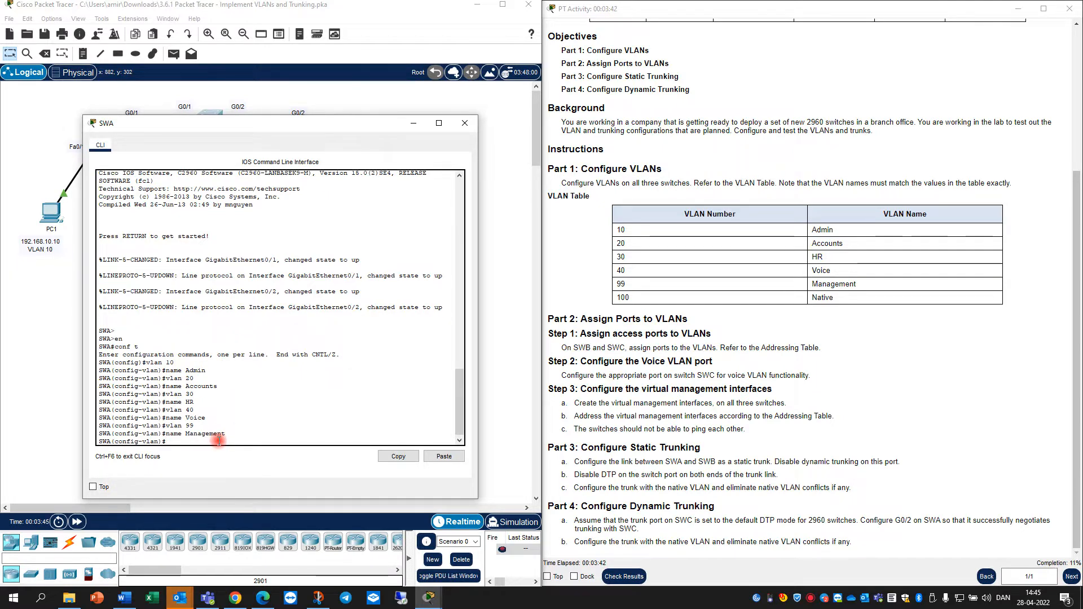
text(vlan )
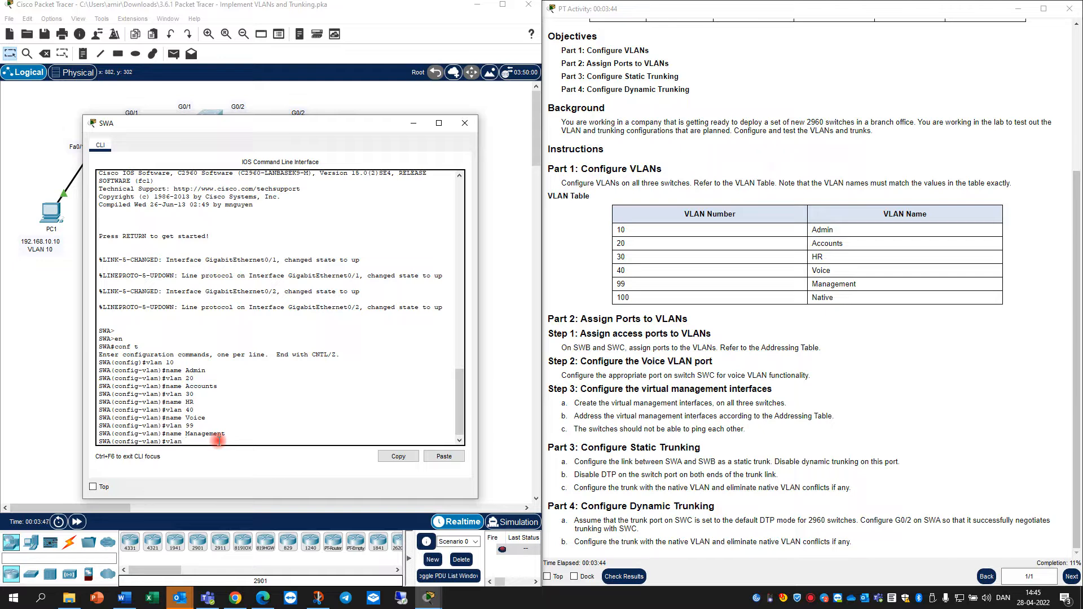
text(100)
key(Return)
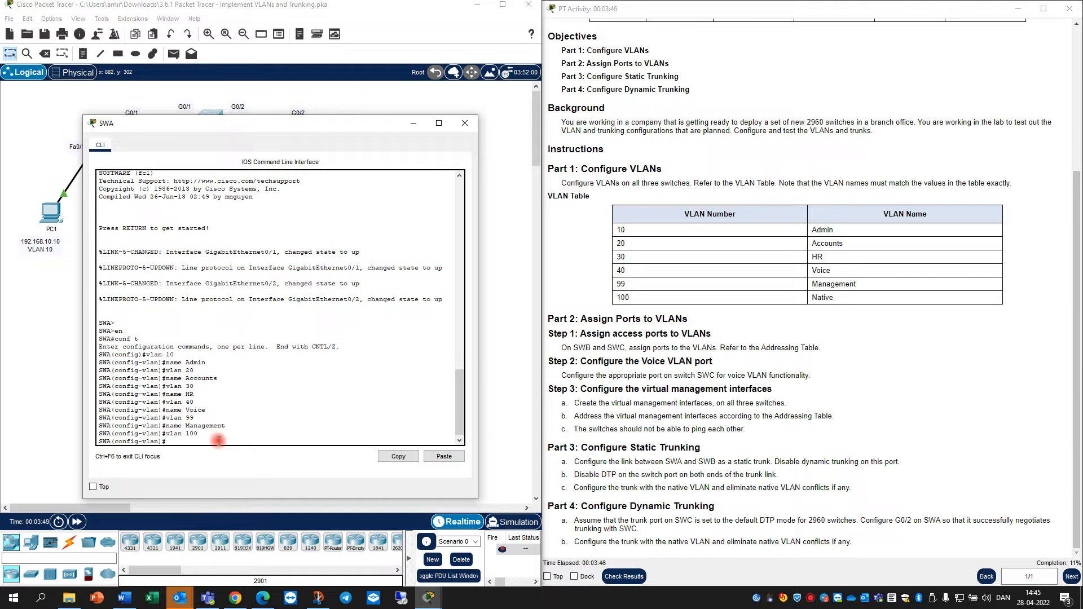
text(name )
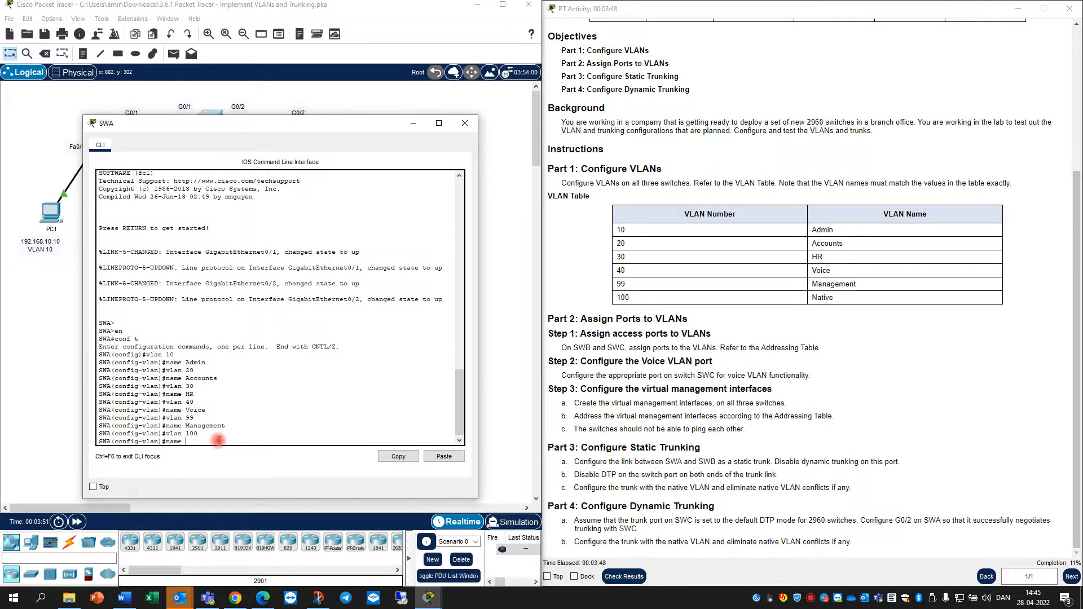
text(native)
key(Return)
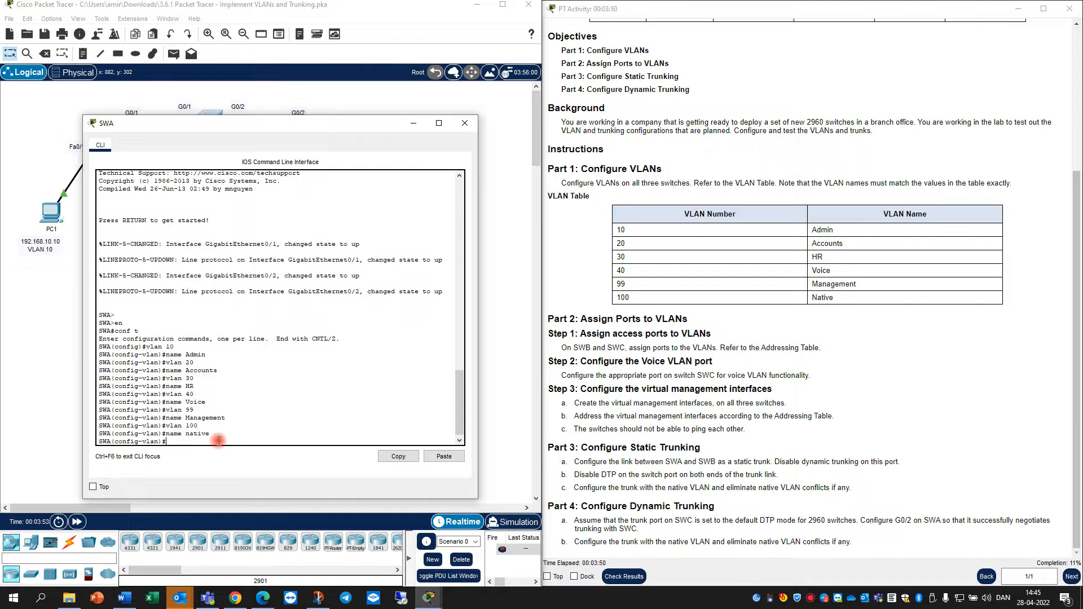
Save SWA's running configuration with do wr
text(do wr)
key(Return)
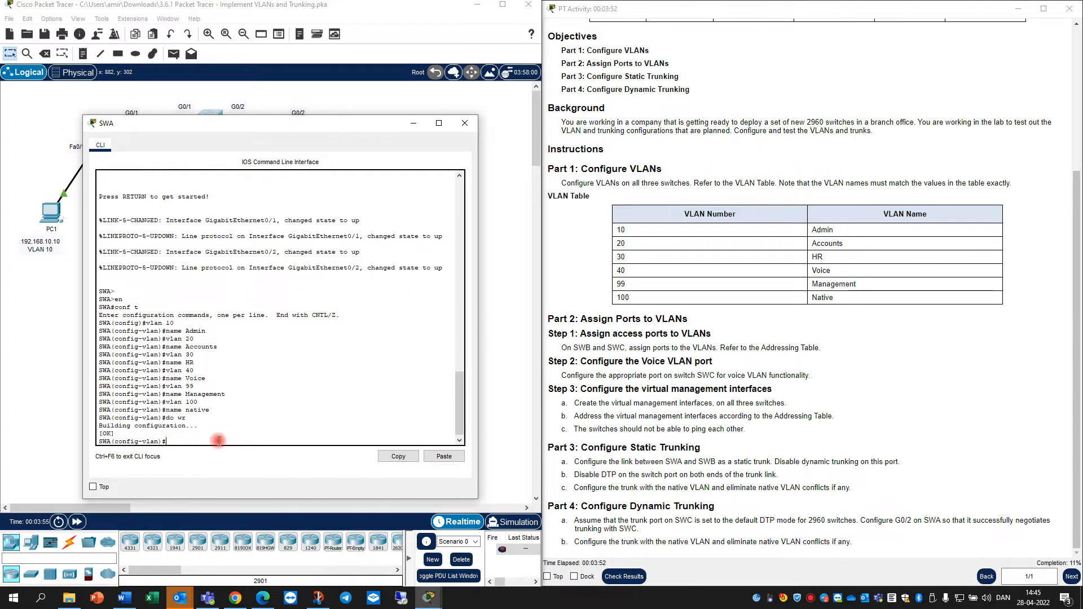
click(977, 593)
Mute the headset, close SWA's console and bring SWB into global configuration mode
click(899, 572)
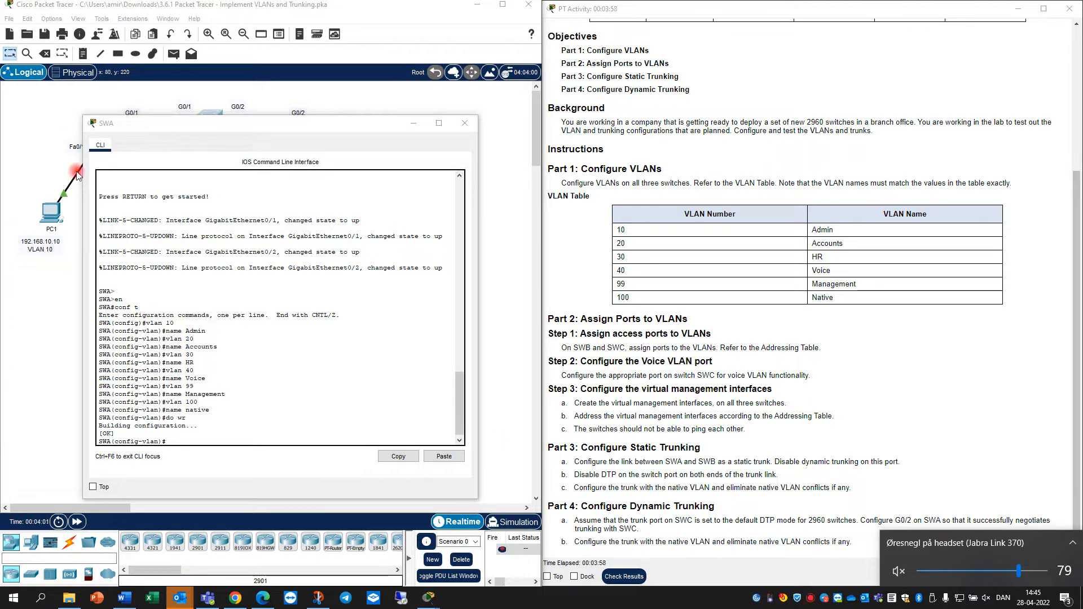
click(465, 124)
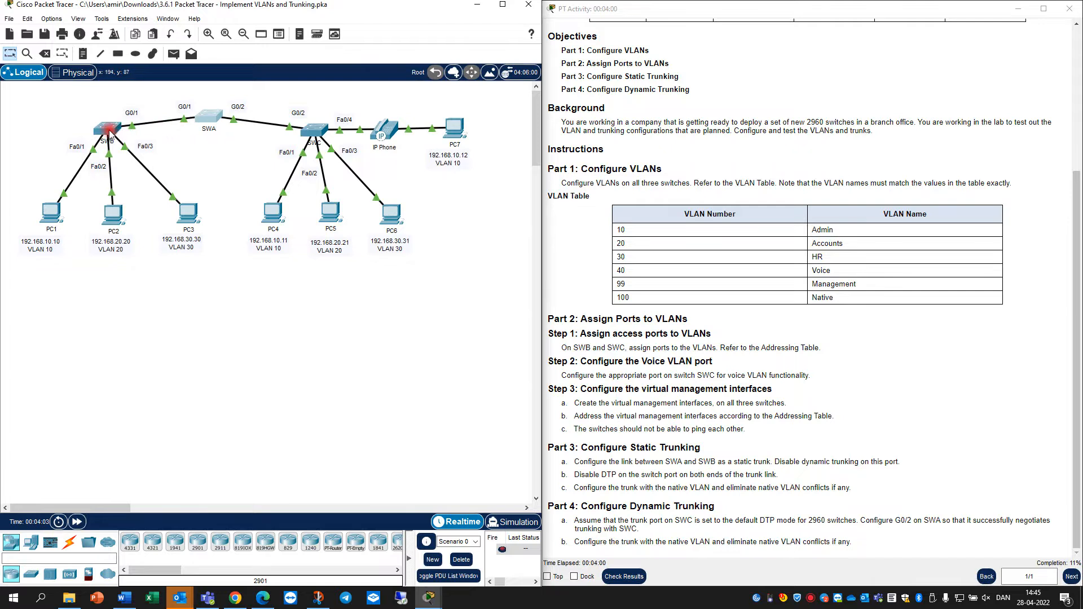
click(106, 128)
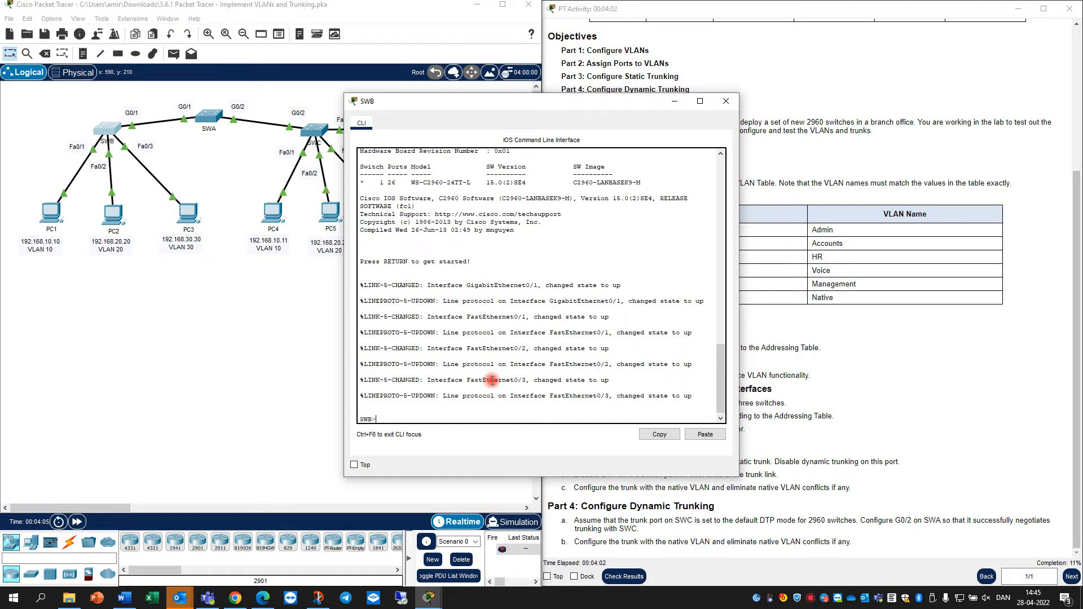
key(Return)
text(en)
key(Return)
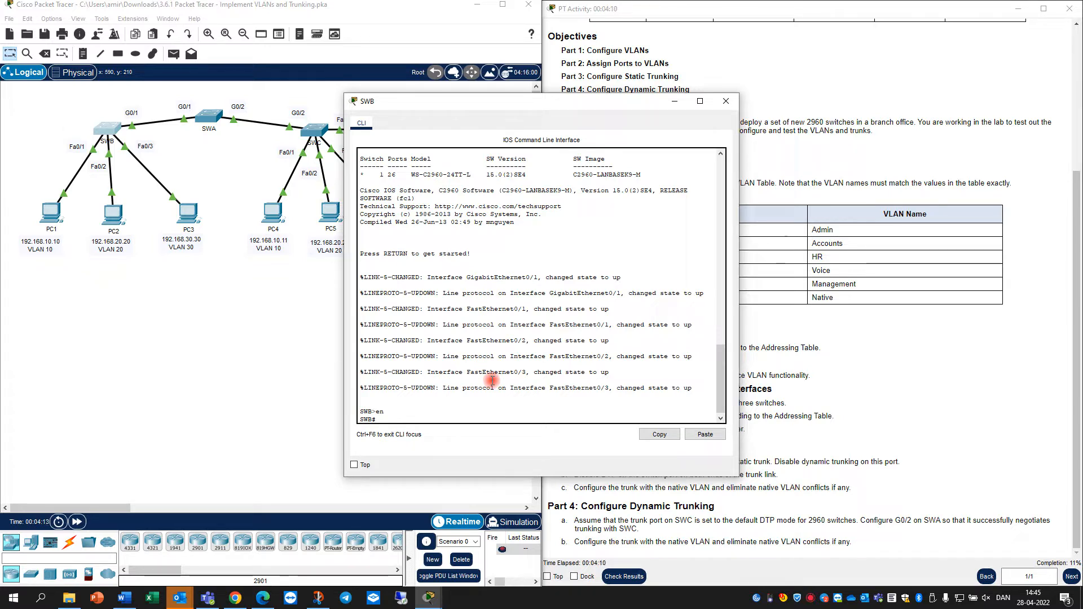
text(conf t)
key(Return)
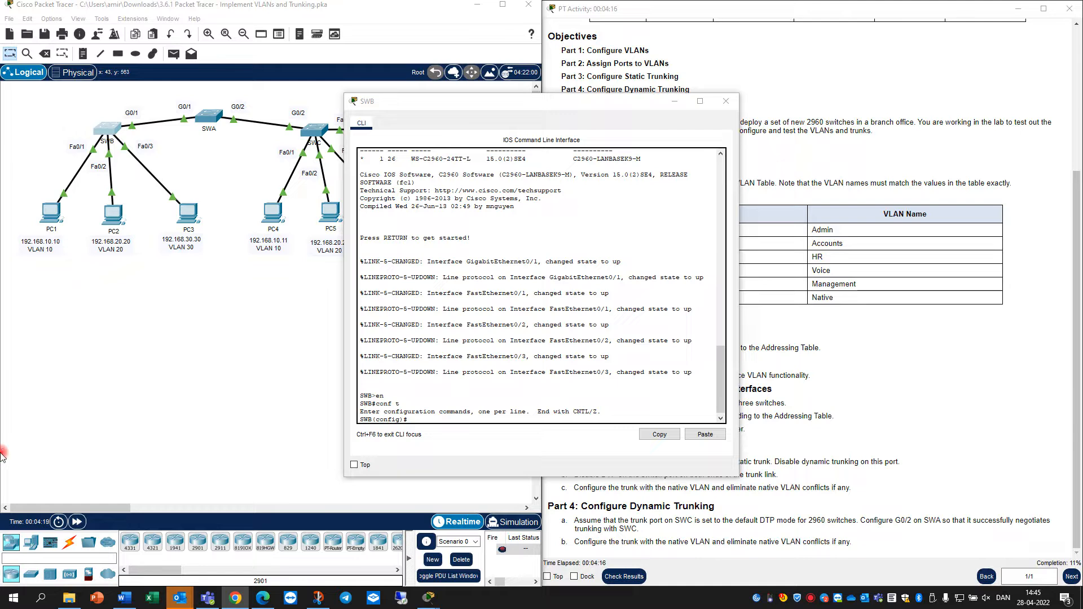
Paste the VLAN 10–100 creation and naming commands into SWB and save with do wr
click(416, 418)
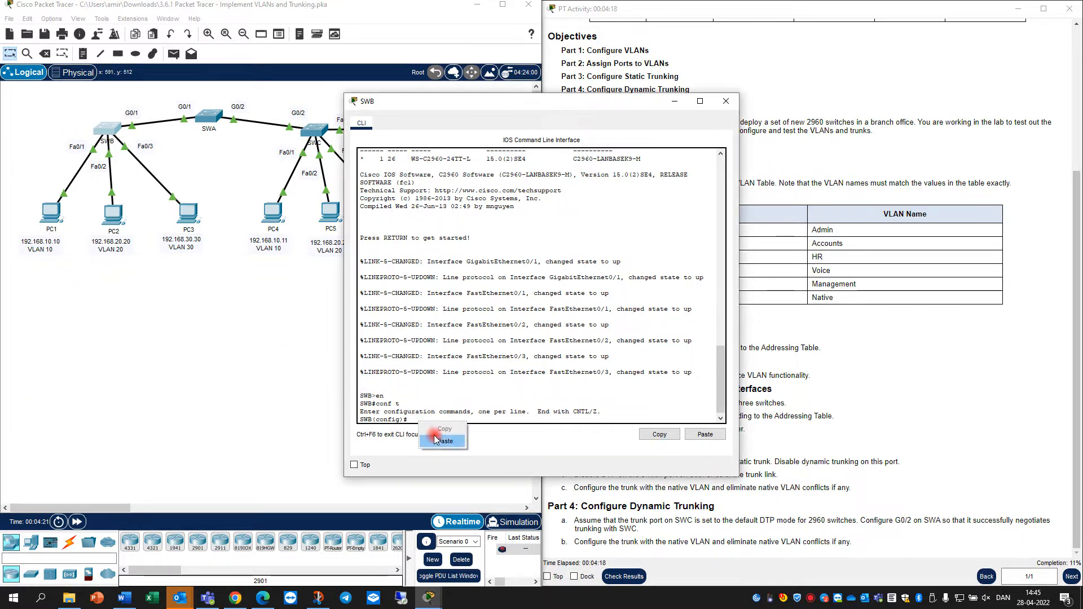
text(vlan 10 name Admin vlan 20 name Accounts vlan 30 name HR vlan 40 name Voice vlan 99 name Management vlan 100 name Native)
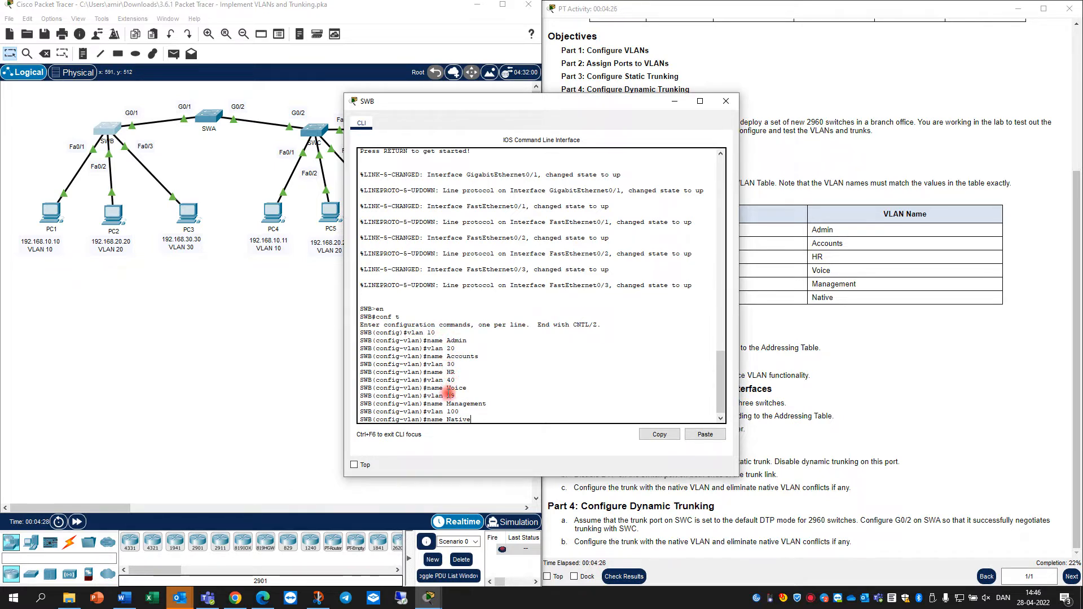
key(Return)
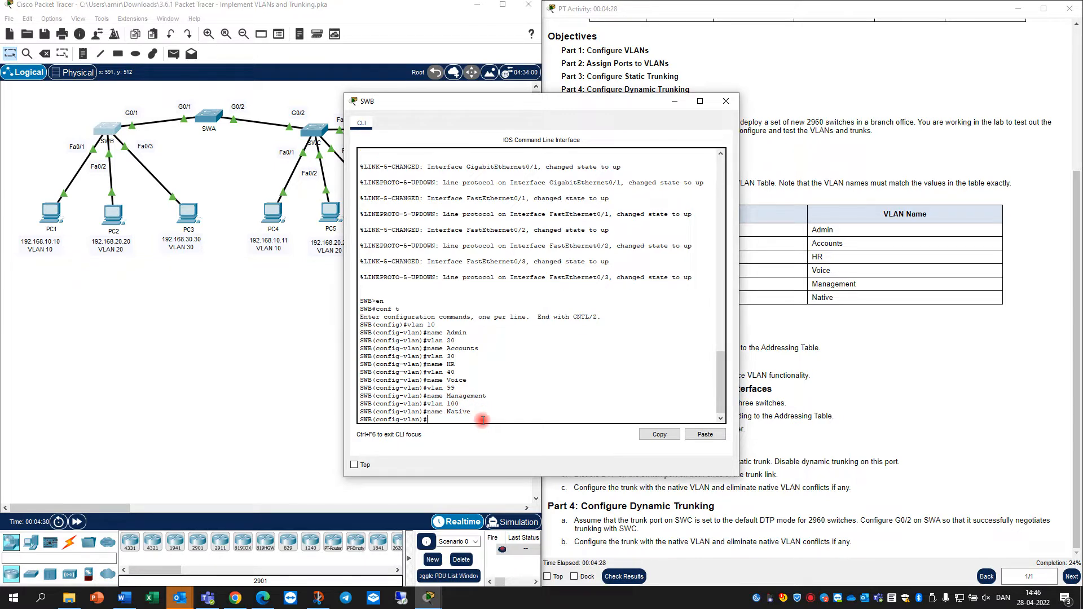
text(do wr)
key(Return)
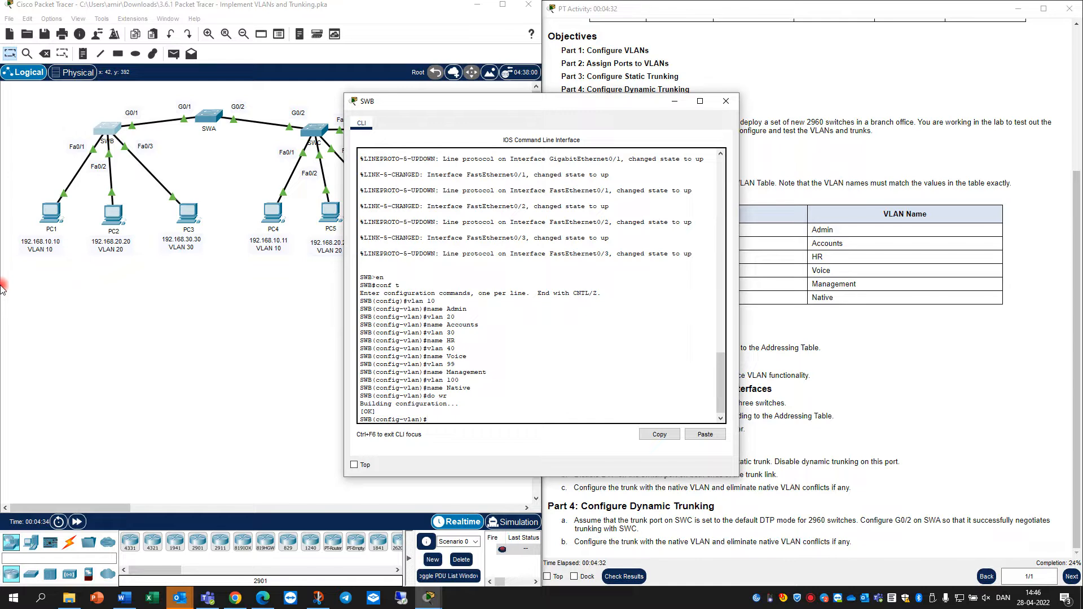
scroll(467, 263, up, 1)
Open SWC's command line and enter global configuration mode with en and conf t
click(321, 132)
click(443, 400)
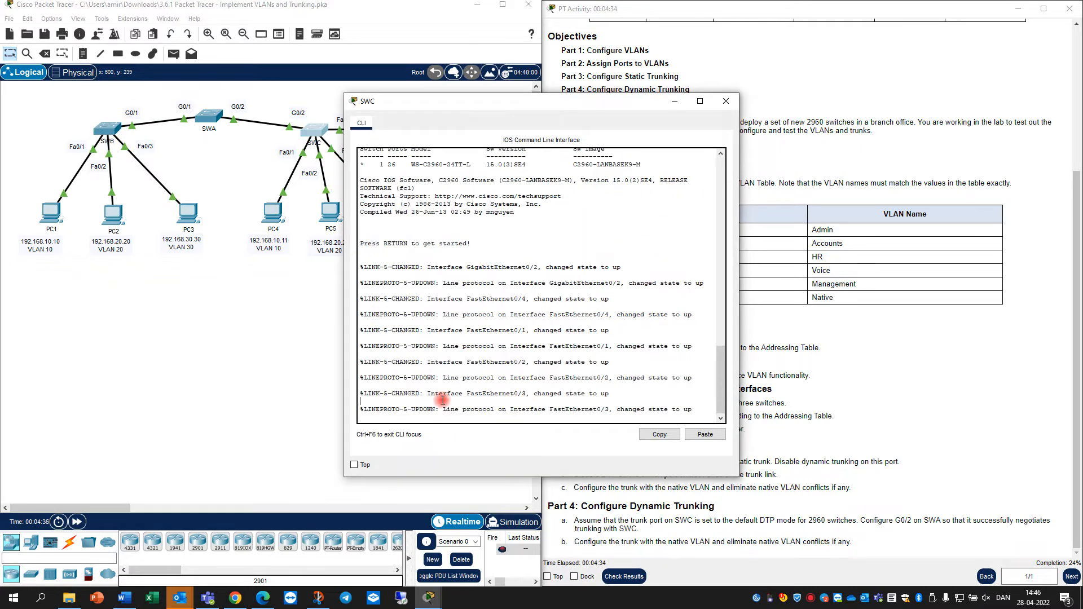
key(Return)
text(en)
key(Return)
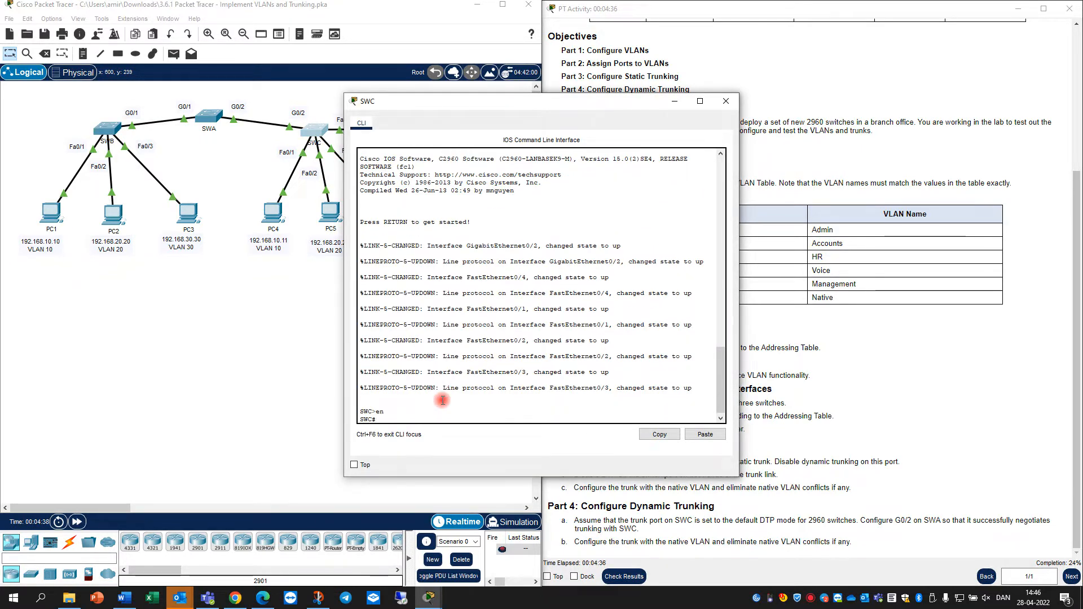
text(conf t)
key(Return)
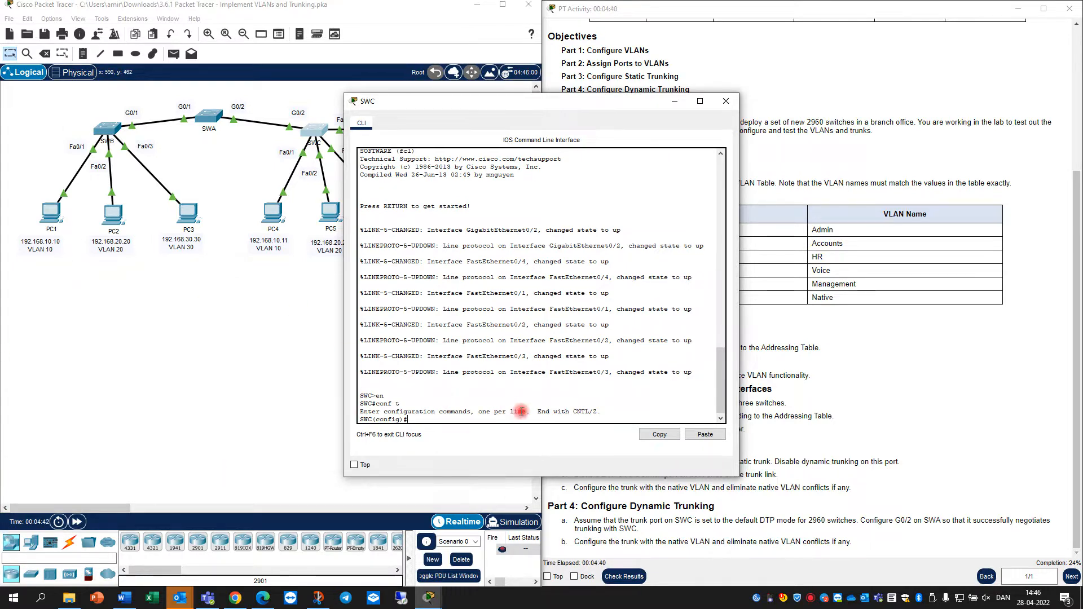
Paste the VLAN and name commands into SWC, save, and close its window
right_click(472, 421)
click(495, 440)
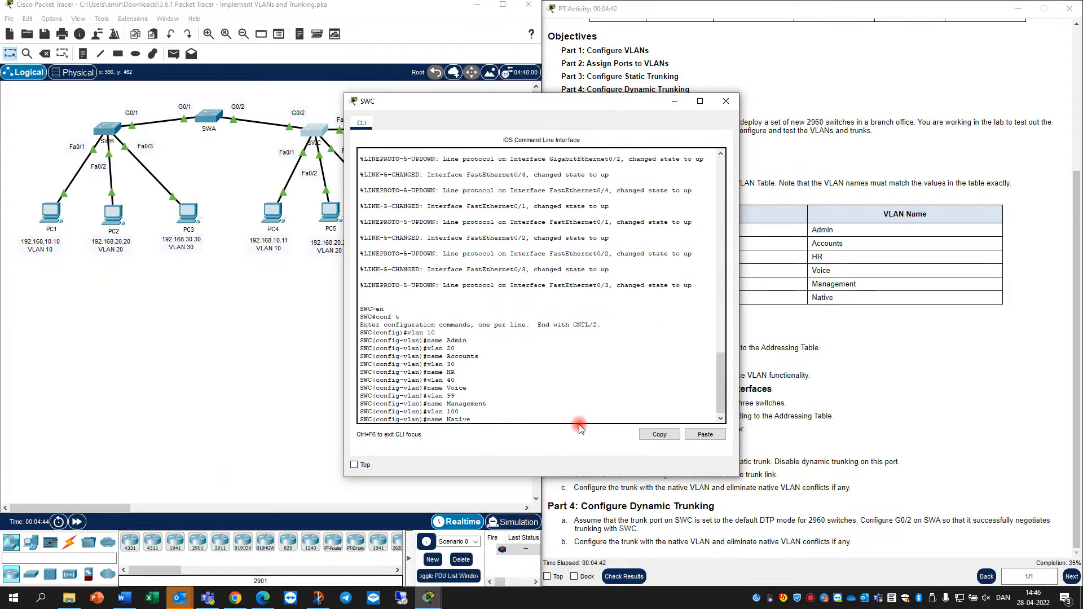
key(Return)
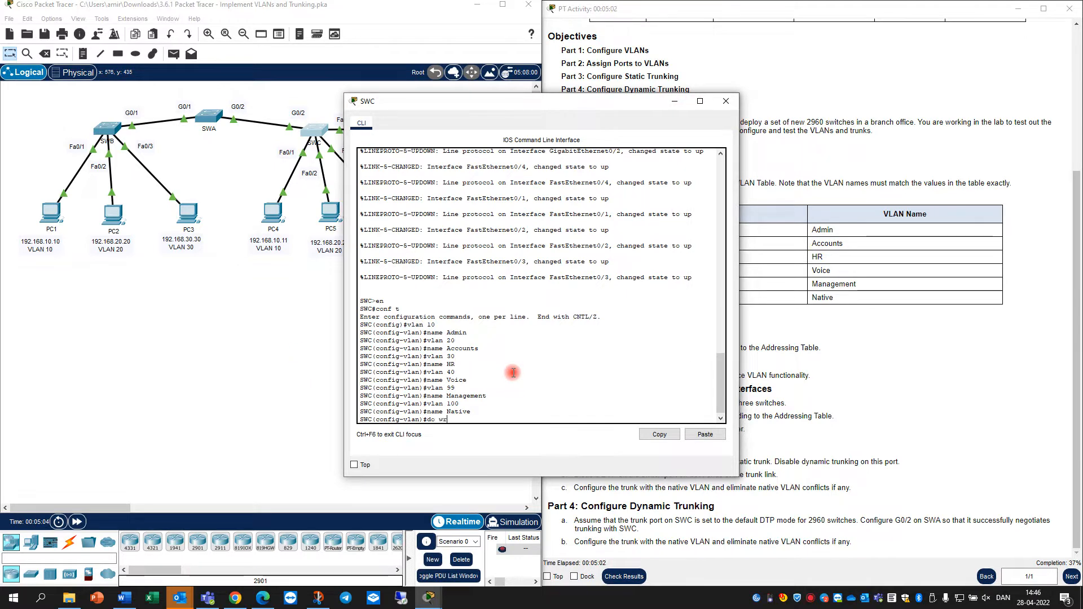
key(Return)
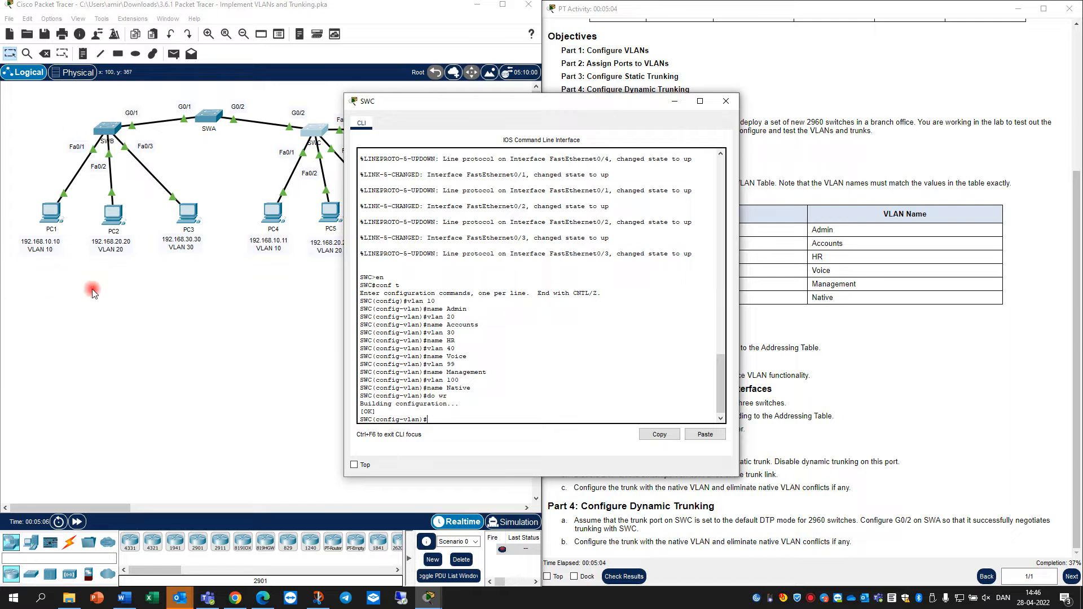
click(726, 101)
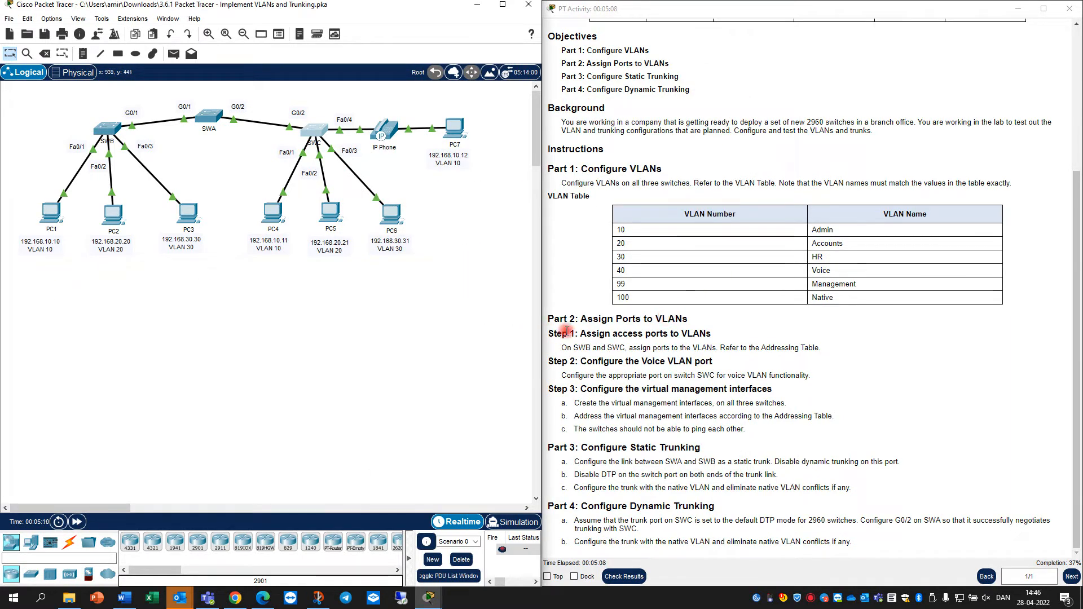
click(590, 318)
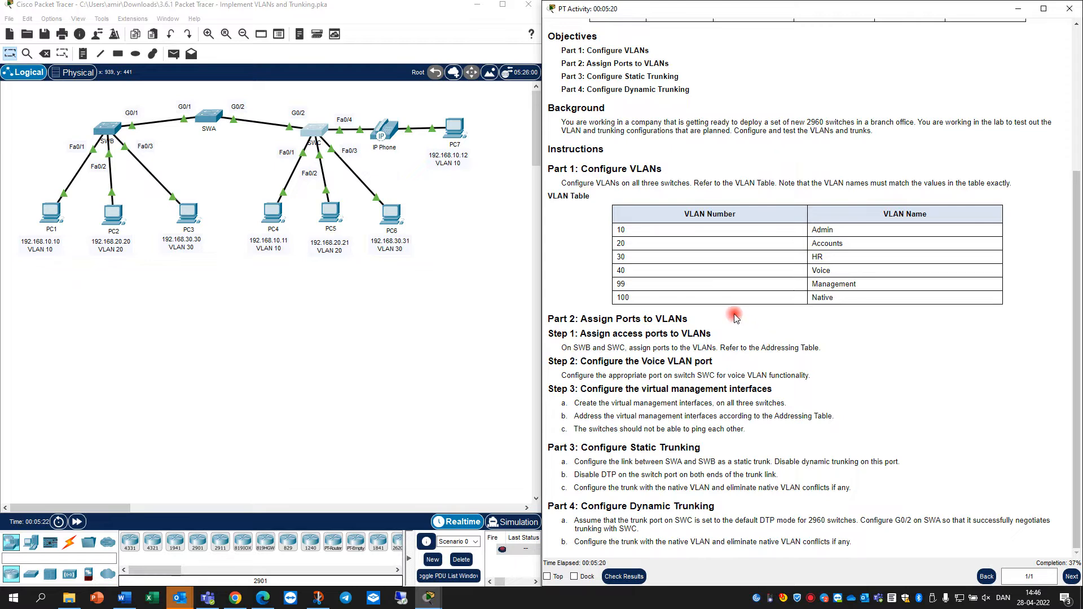
scroll(734, 317, up, 5)
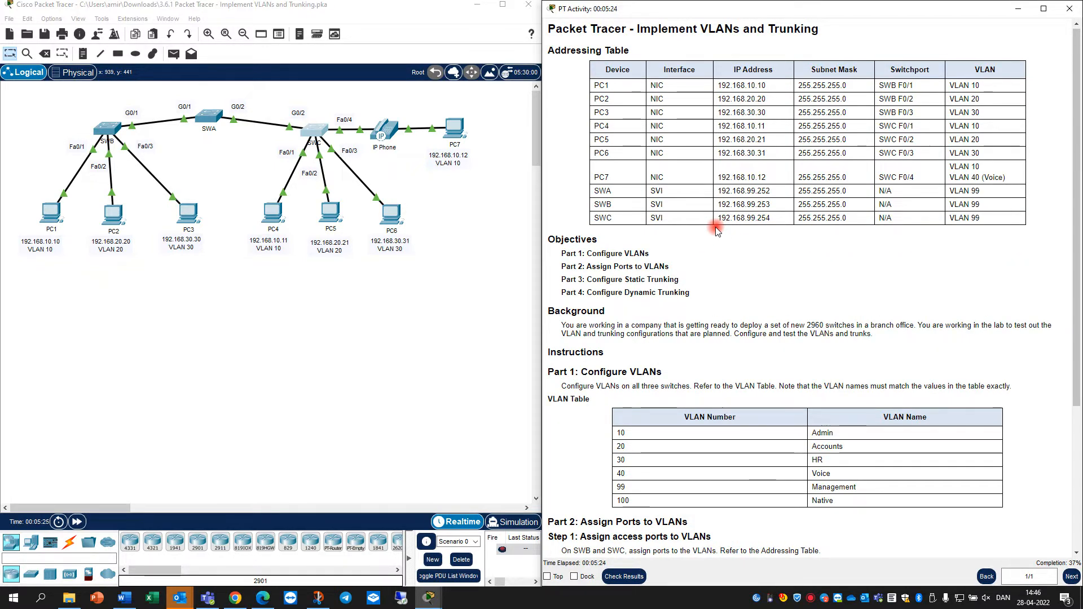
scroll(715, 227, down, 1)
scroll(715, 227, up, 1)
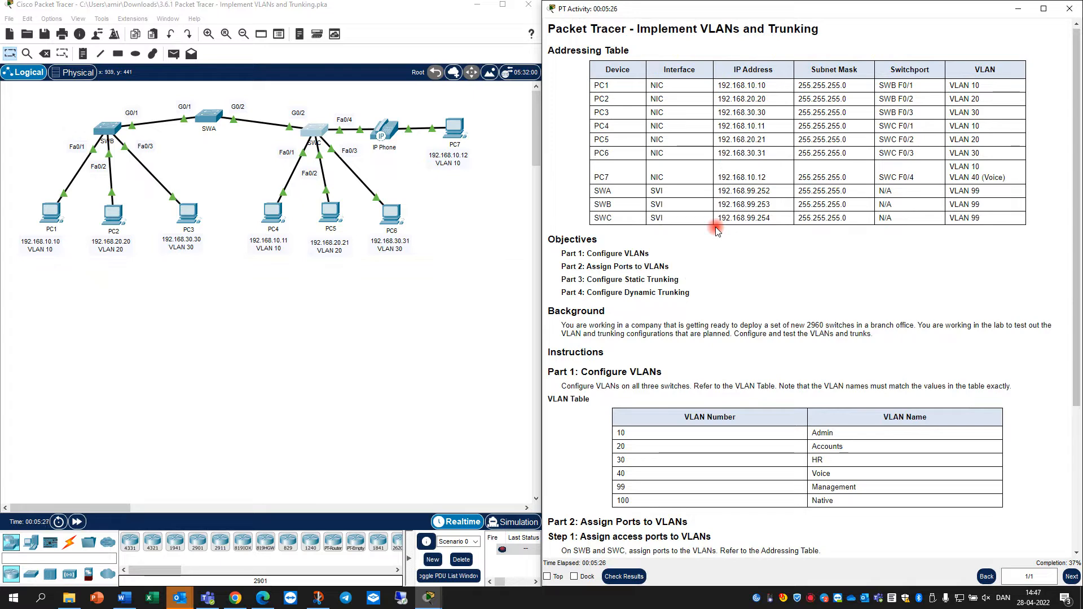
scroll(715, 227, down, 6)
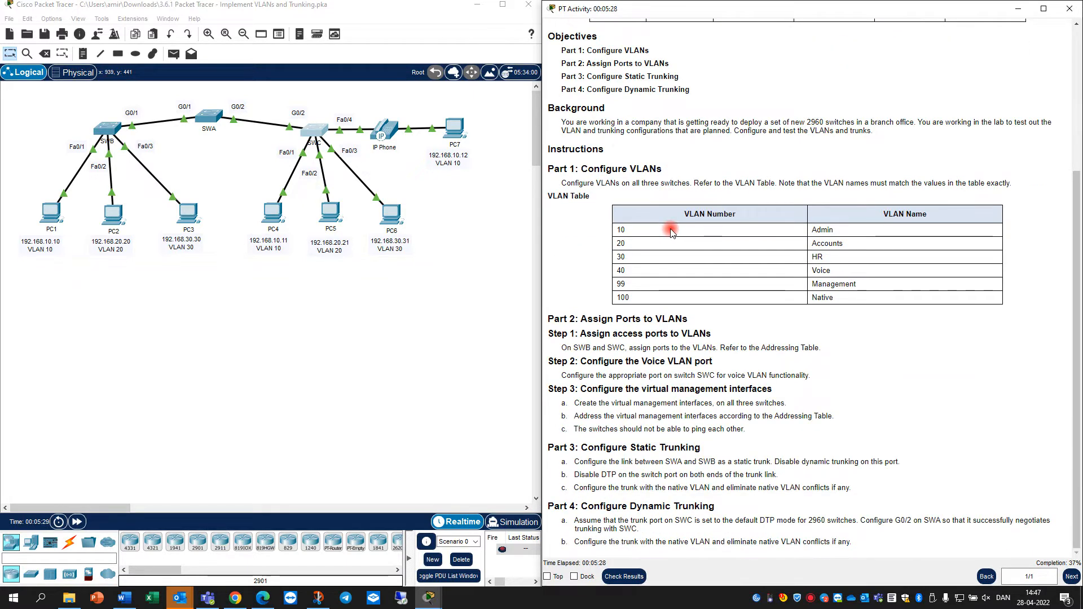
scroll(671, 231, up, 3)
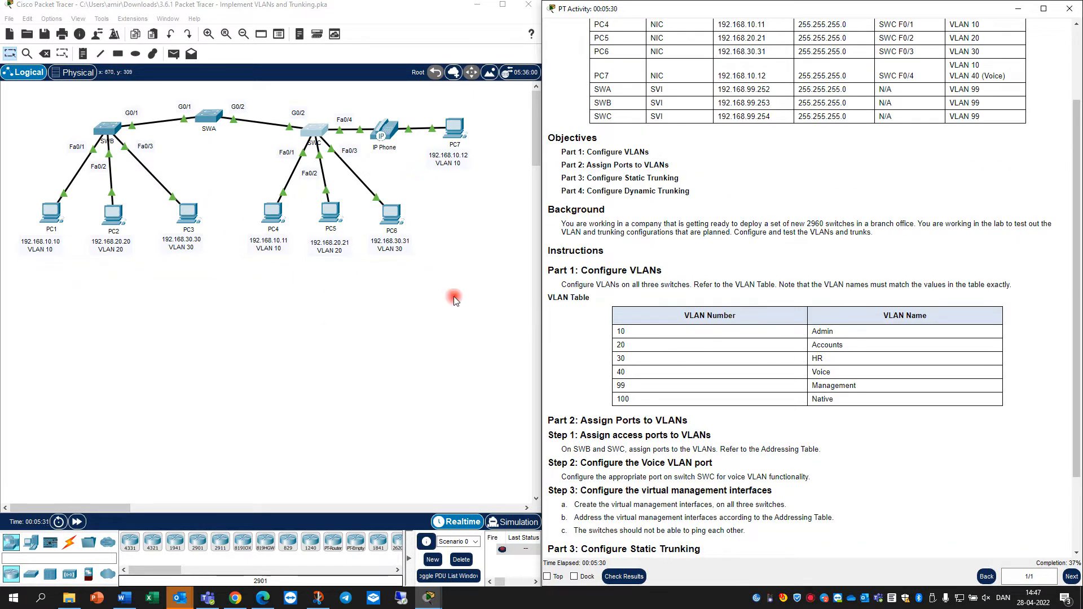
scroll(724, 428, down, 1)
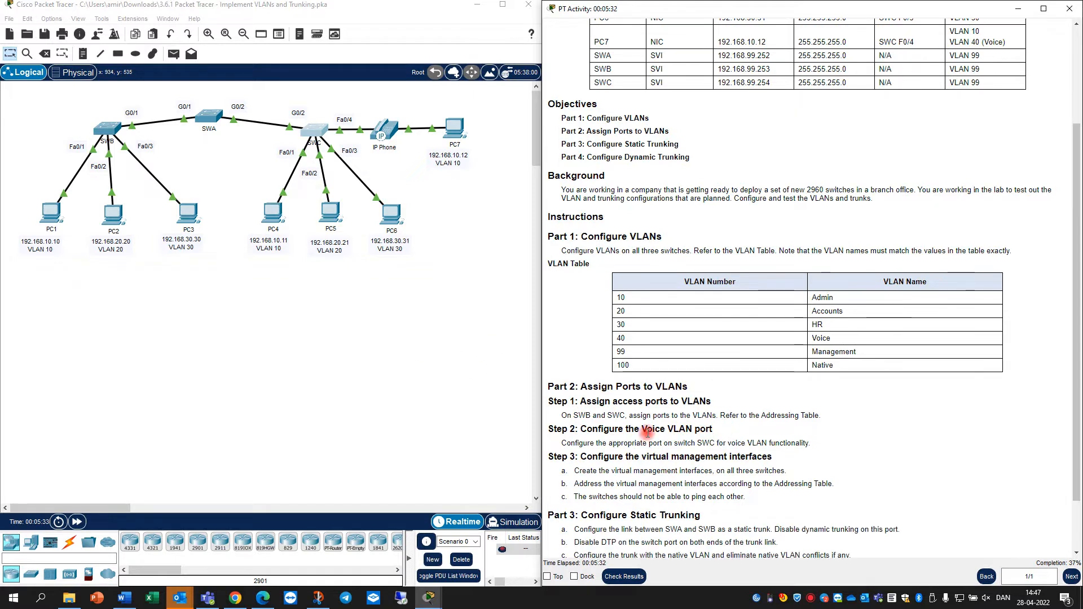
On SWB, make F0/1 an access port in VLAN 10
click(108, 129)
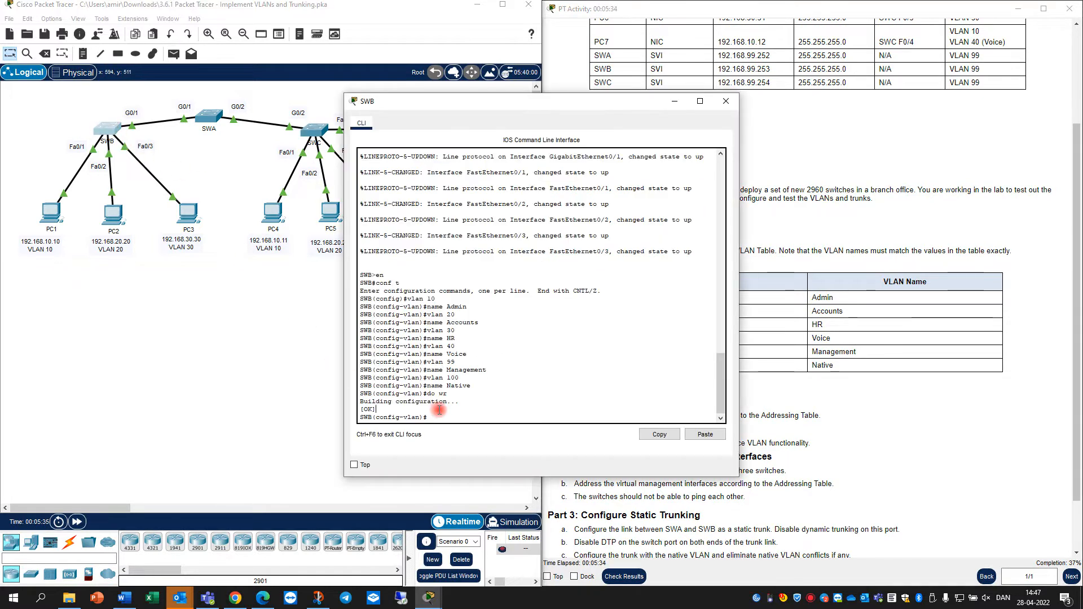
text(ex)
key(Return)
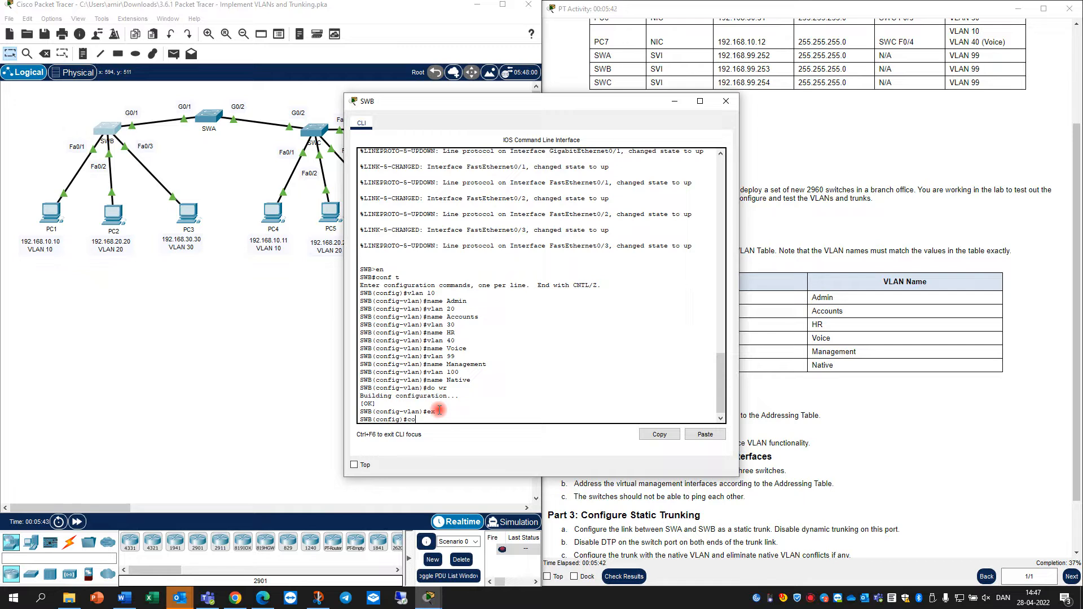
text(int f0/)
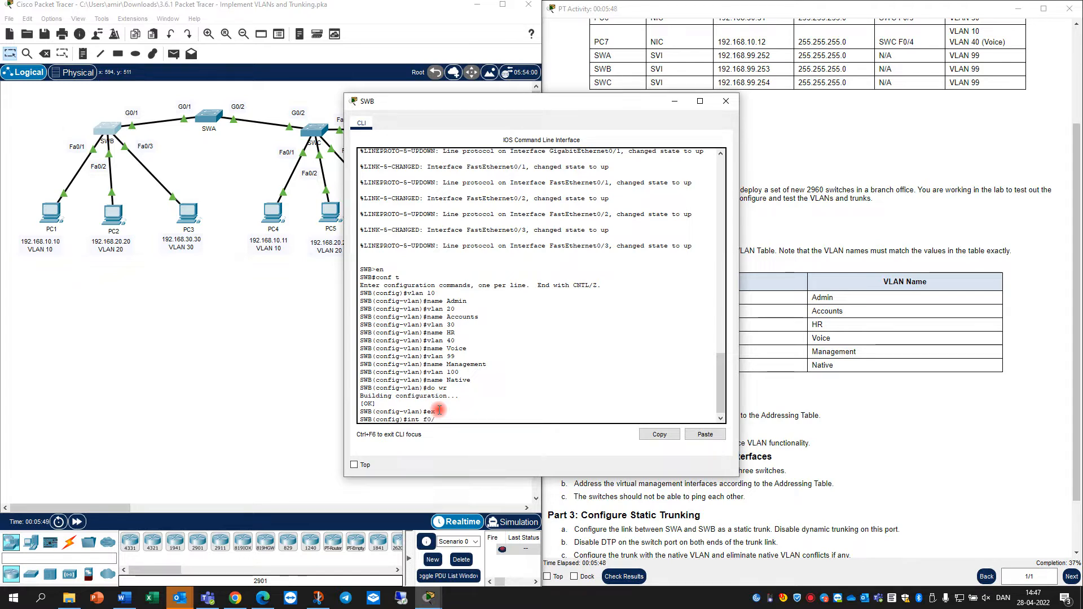
text(1)
key(Return)
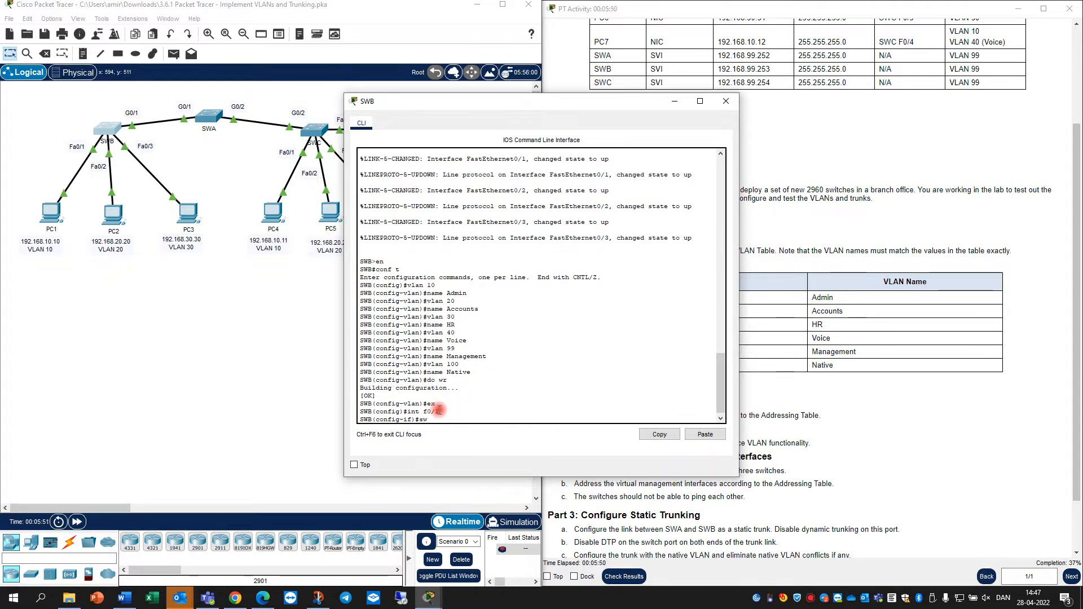
text(sw mod ac)
key(Tab)
key(Return)
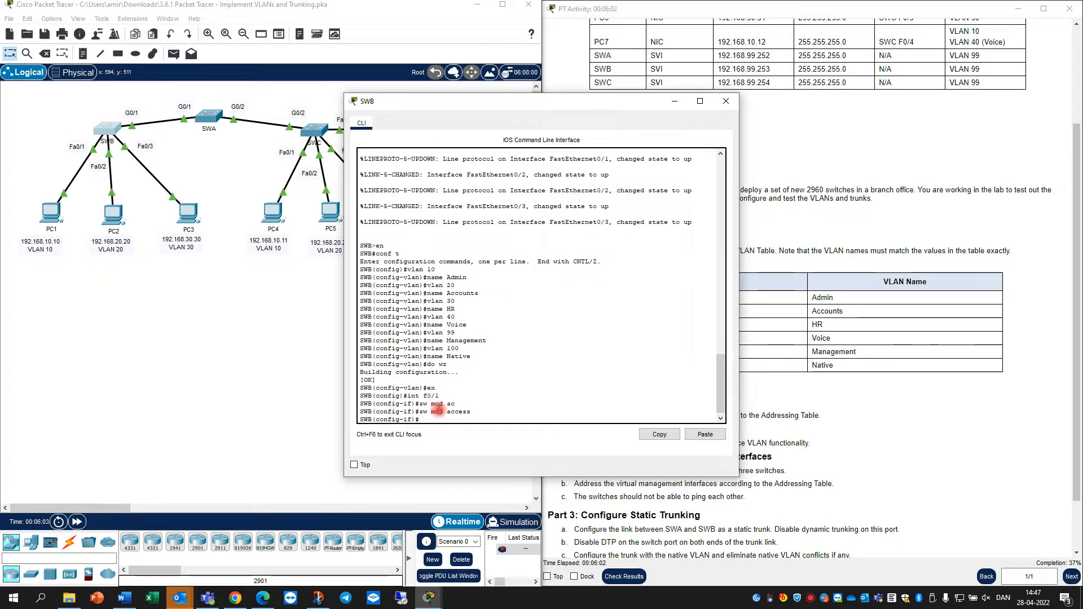
text(sw acc)
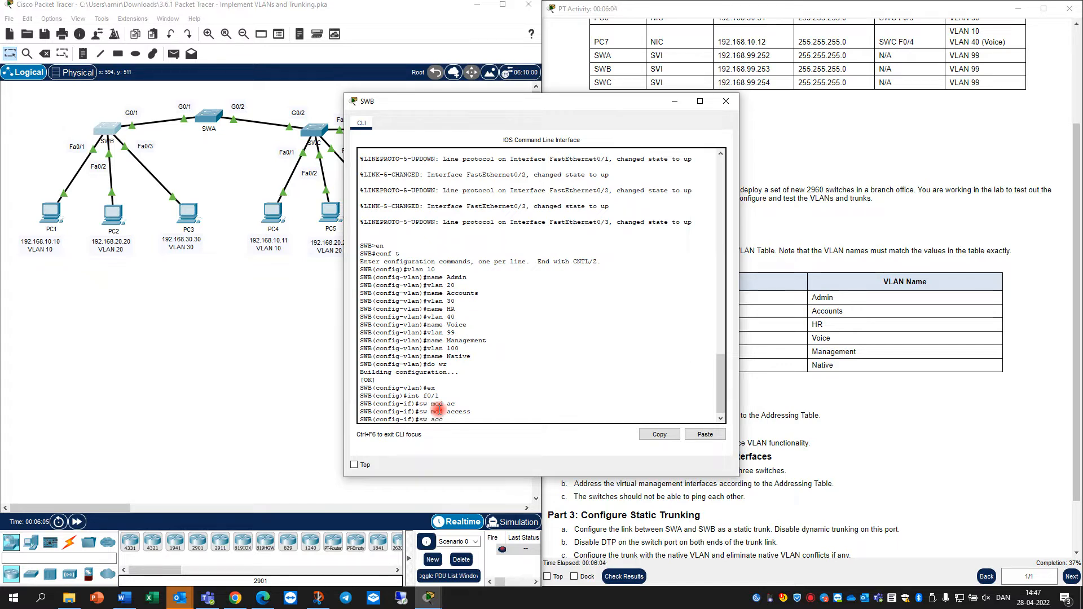
text( vlan 10)
key(Return)
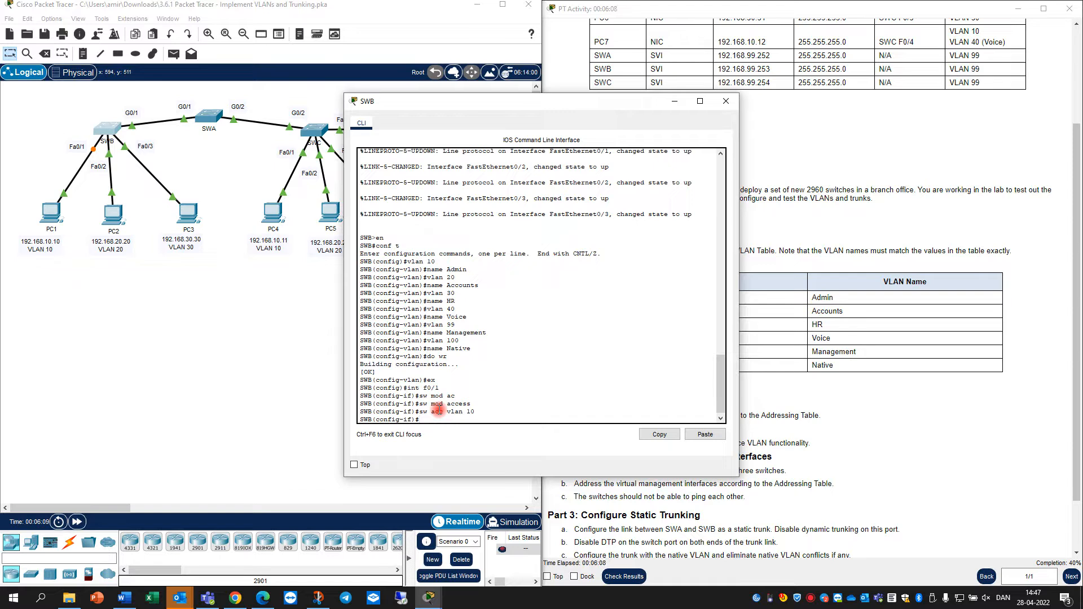
Make SWB's F0/2 an access port in VLAN 20
text(int f0/2)
key(Return)
key(Up)
key(Up)
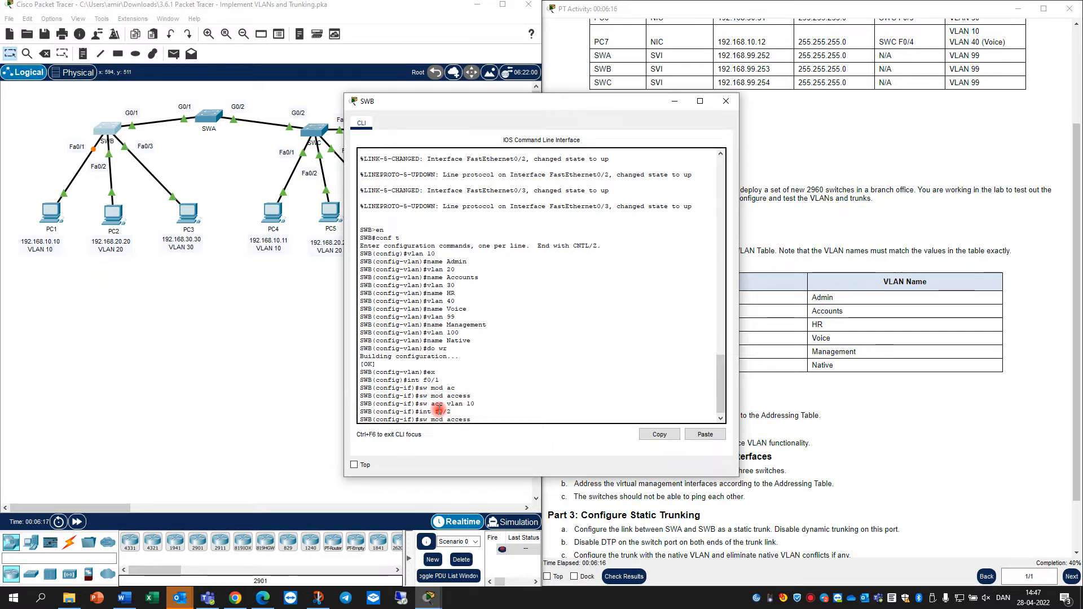
key(Return)
key(Up)
key(Up)
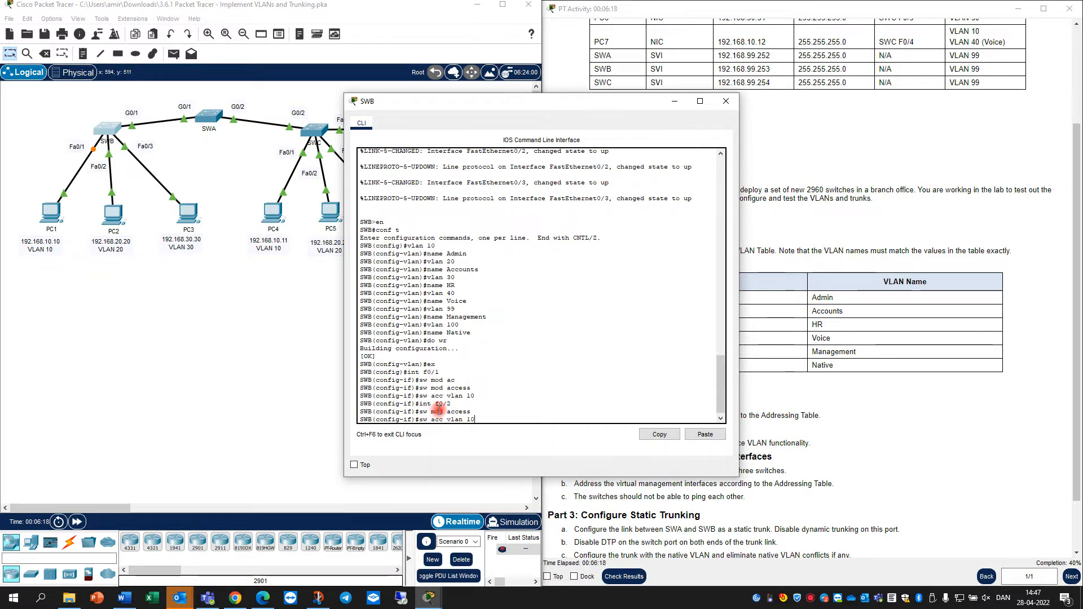
key(BackSpace)
text(20)
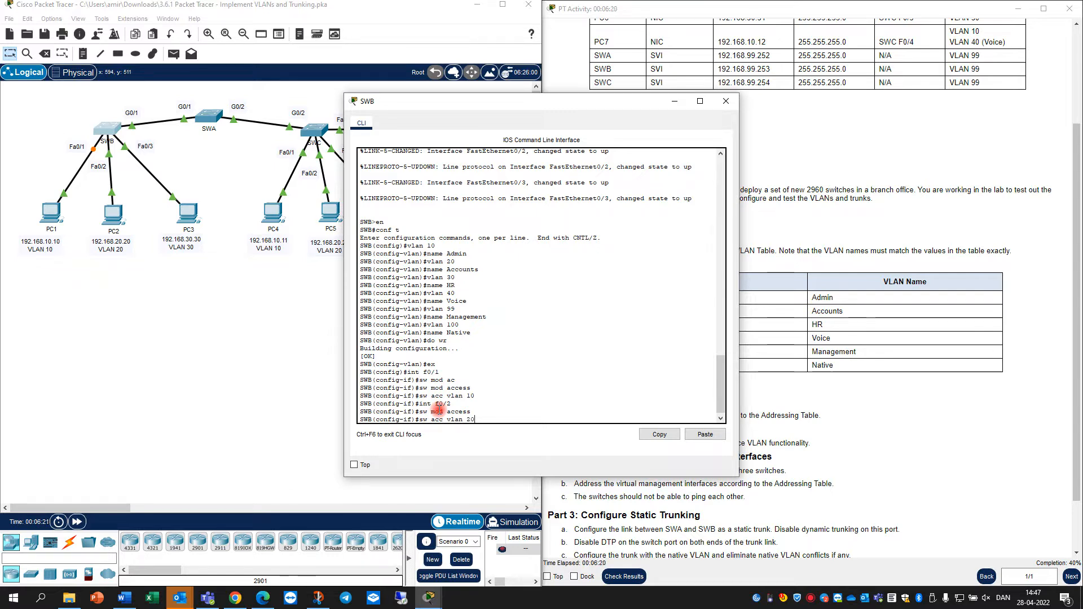
key(Return)
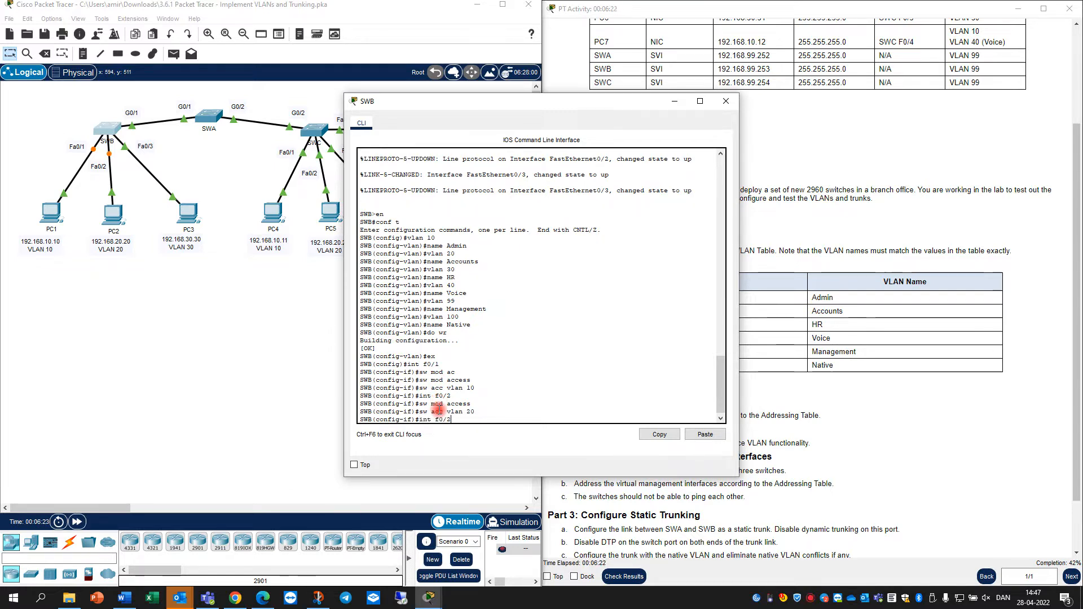
Make SWB's F0/3 an access port in VLAN 30
text(int f0/3)
key(Return)
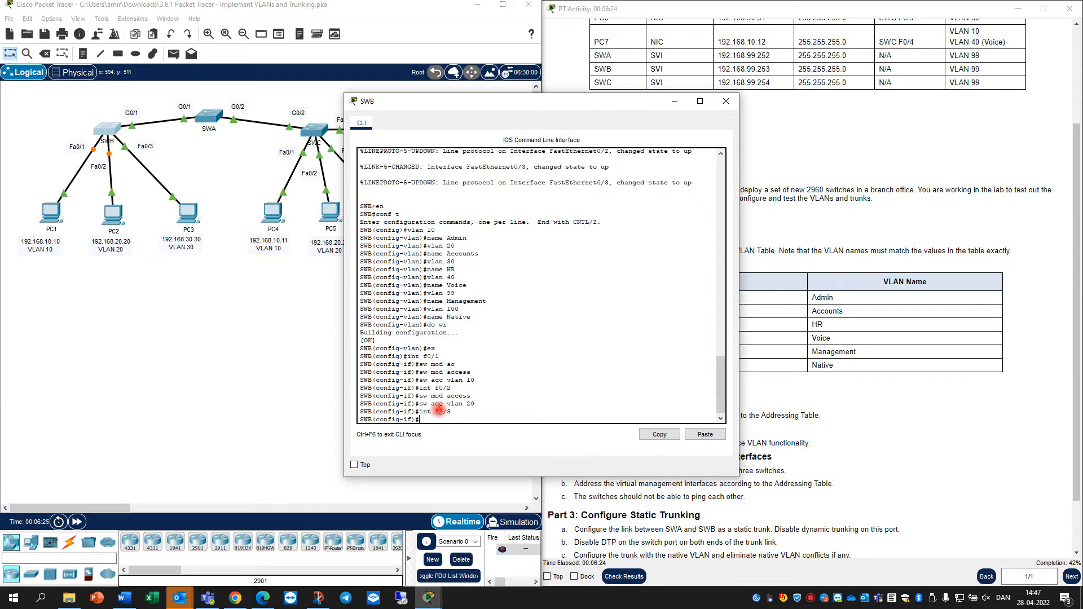
key(Up)
key(Up)
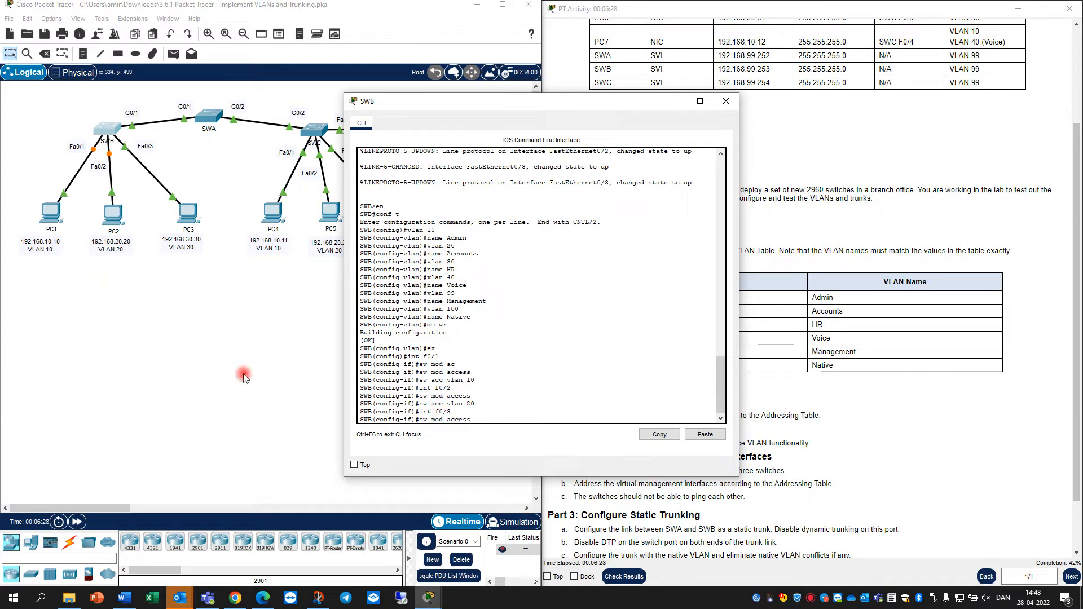
click(492, 419)
key(Return)
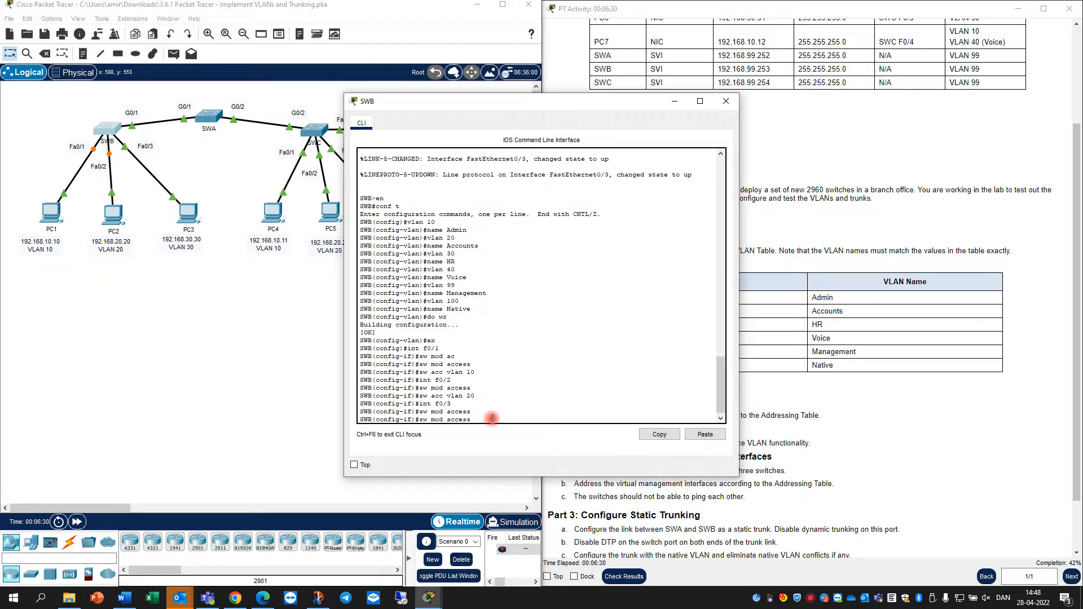
key(Up)
key(Up)
key(BackSpace)
key(BackSpace)
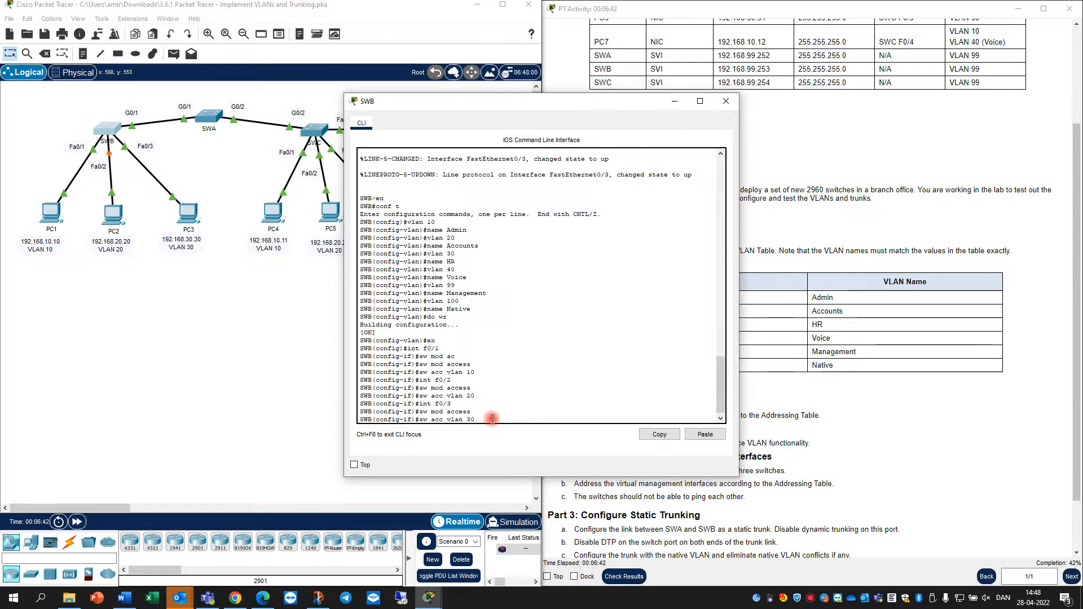
key(Return)
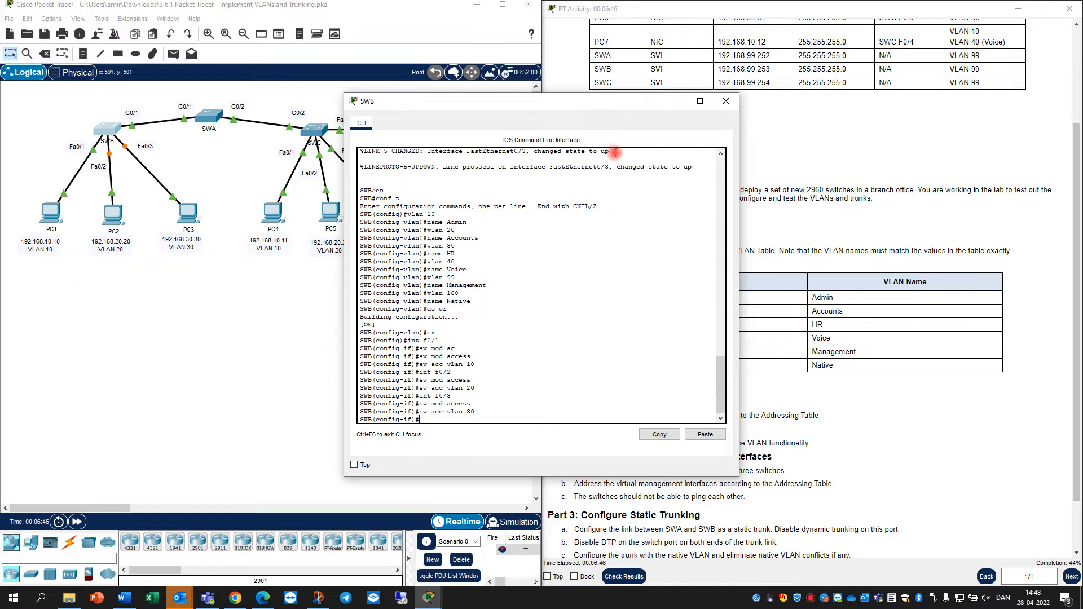
Close SWB's window and review the switchport assignments in the addressing table beside SWC's console
click(674, 102)
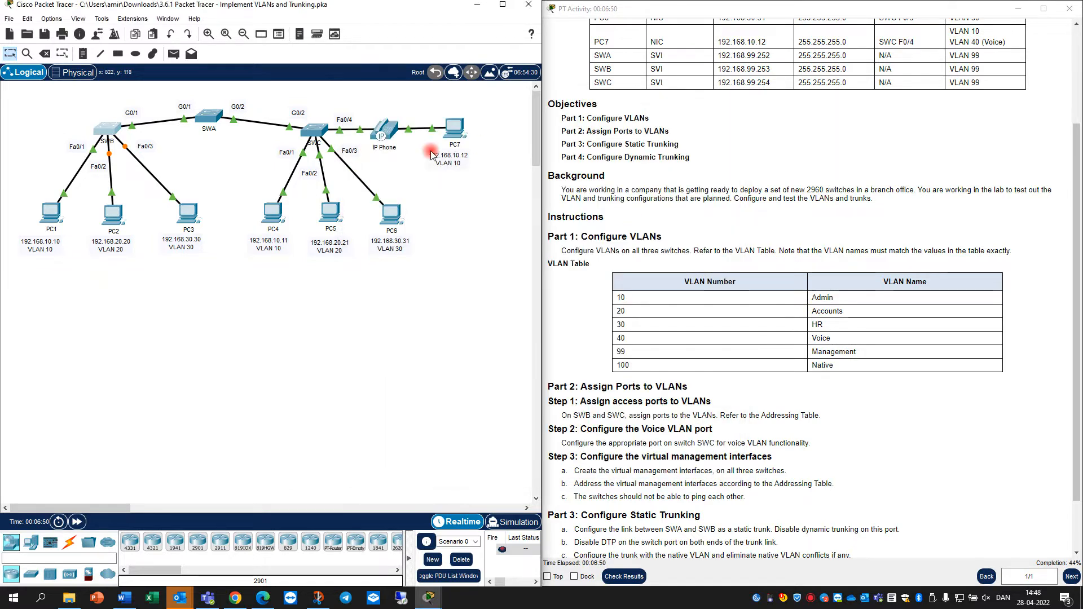
click(314, 130)
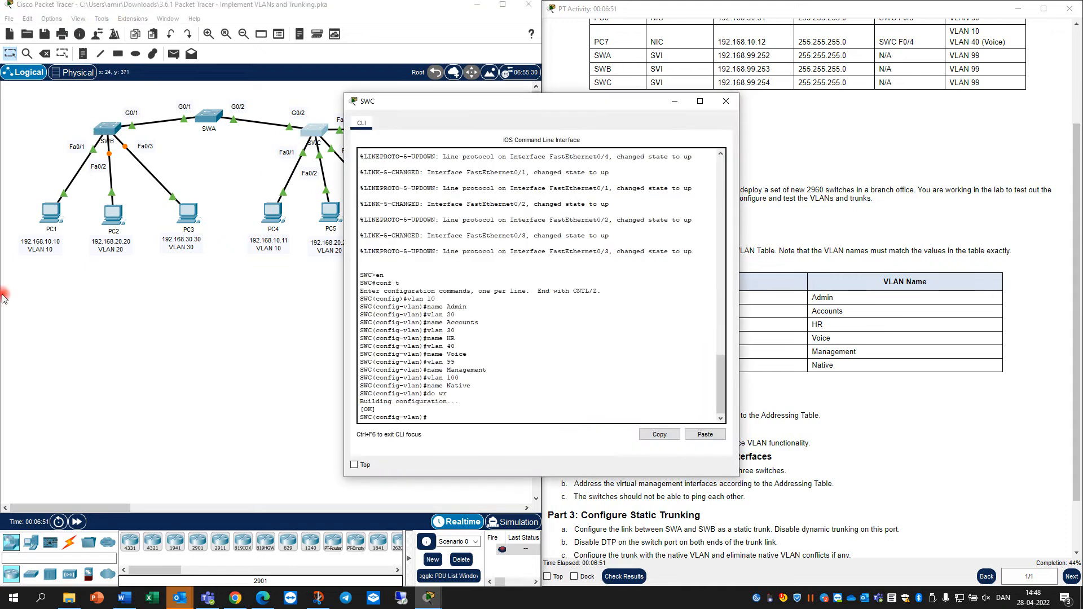
click(2, 423)
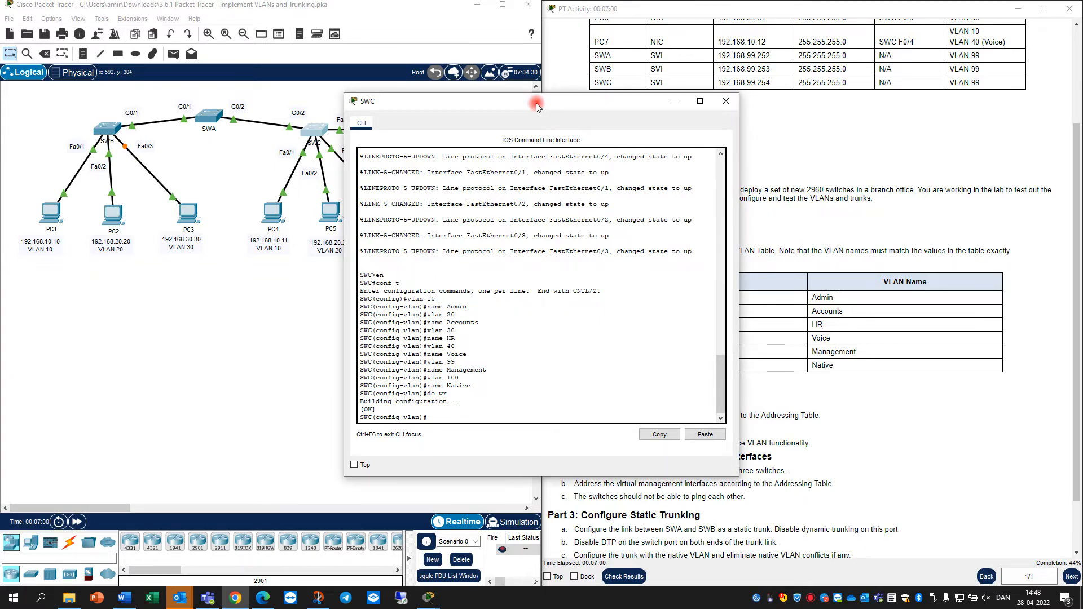
drag(549, 102, 311, 145)
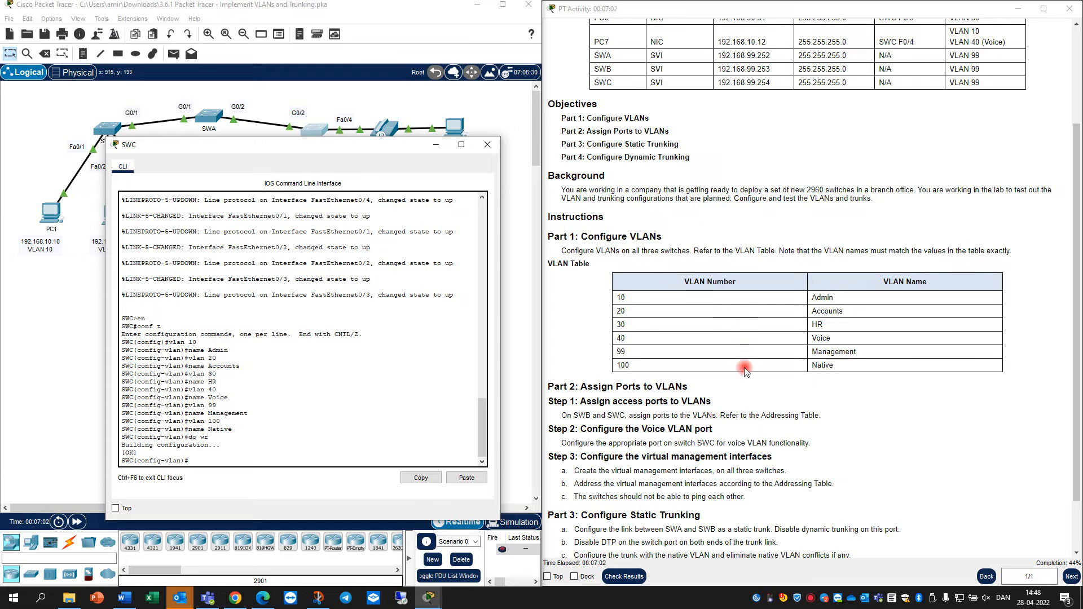
scroll(744, 376, down, 1)
scroll(716, 321, up, 3)
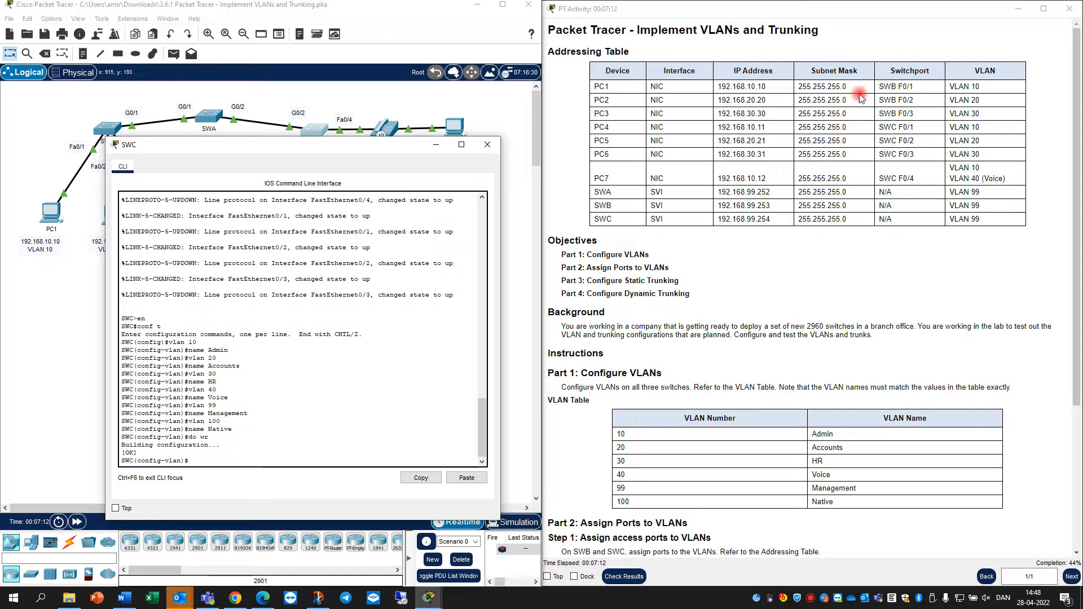
drag(914, 87, 878, 180)
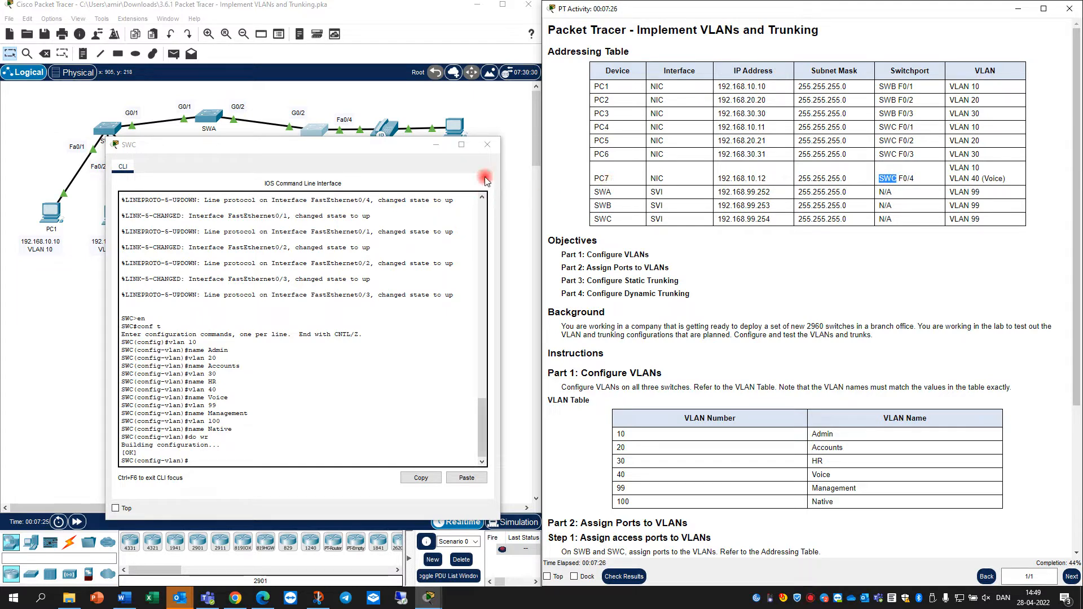
click(487, 145)
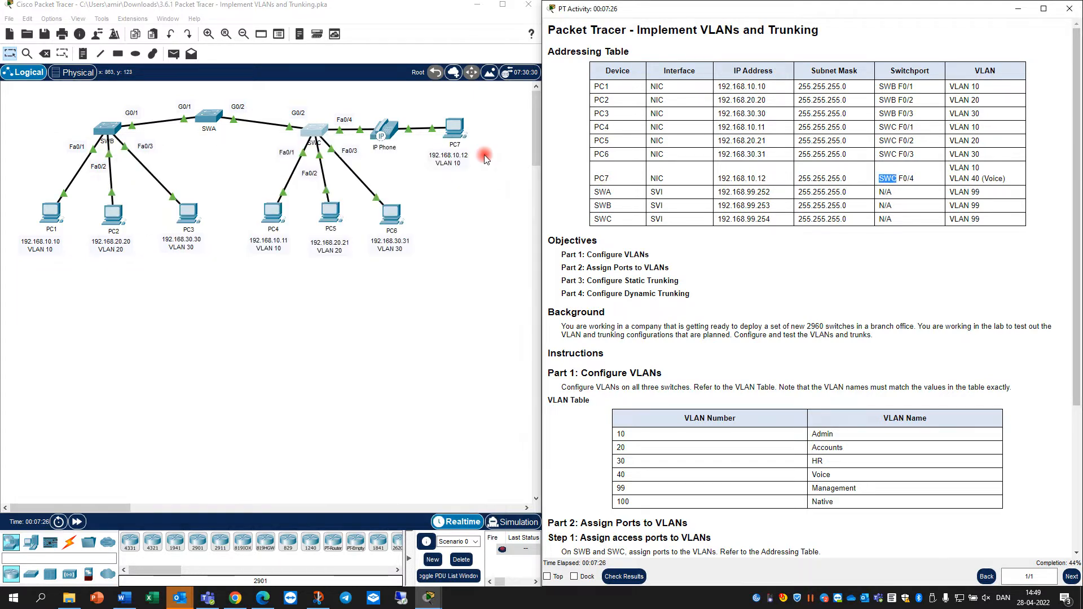
click(314, 131)
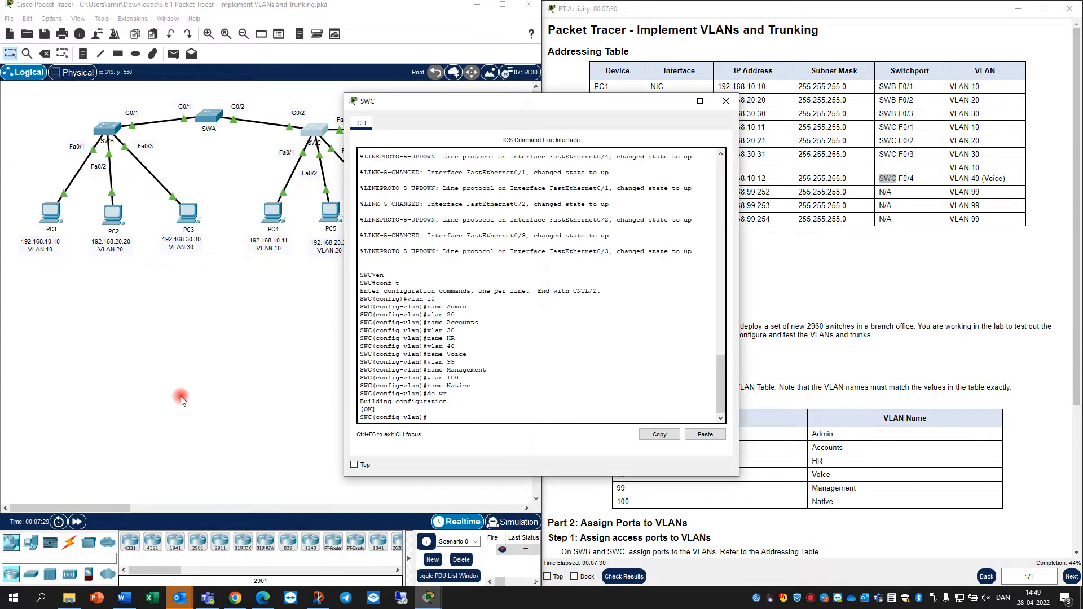
Make SWC port F0/1 an access port in VLAN 10
text(exit)
key(Return)
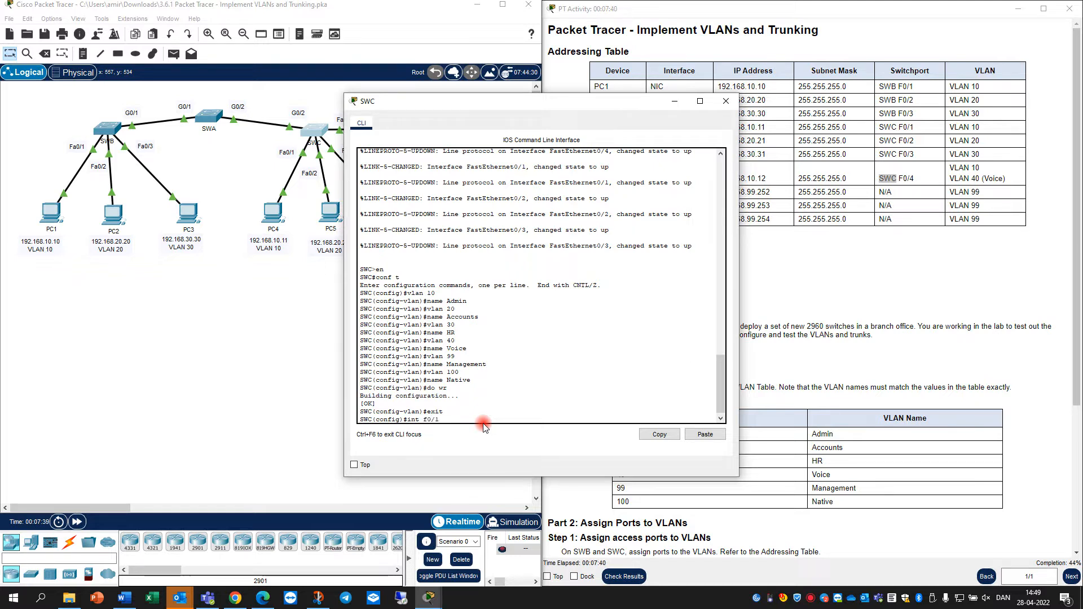
text(int f0/1)
key(Return)
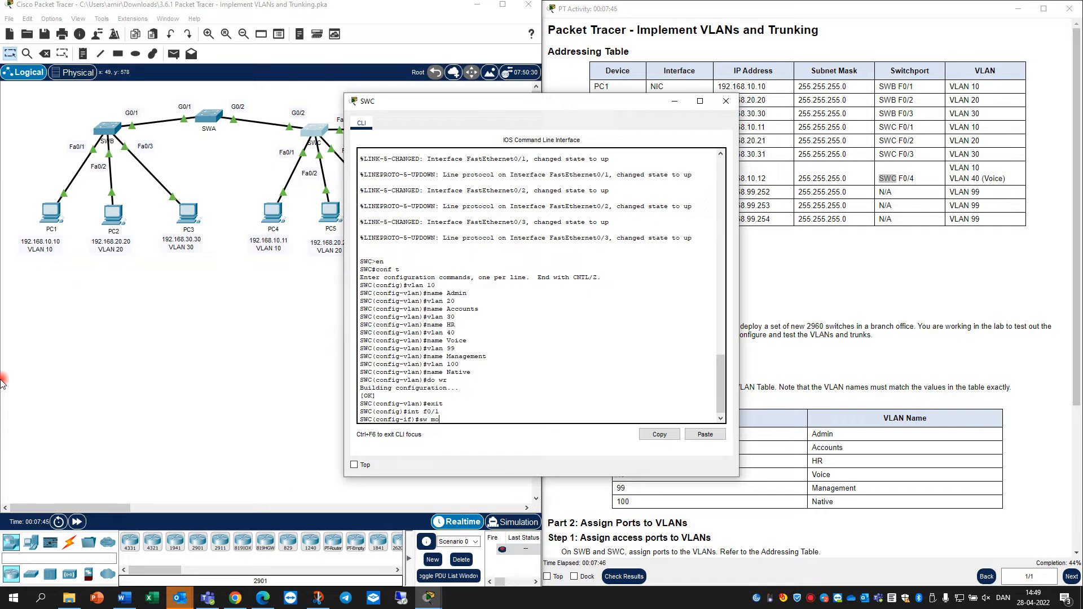
text(sw mo ac)
key(Tab)
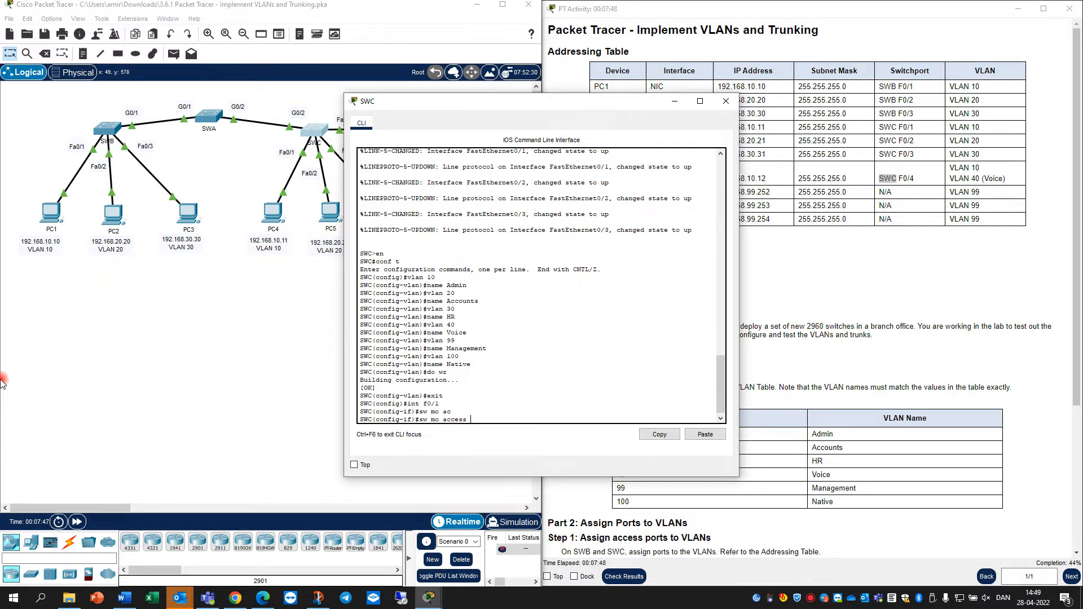
key(Return)
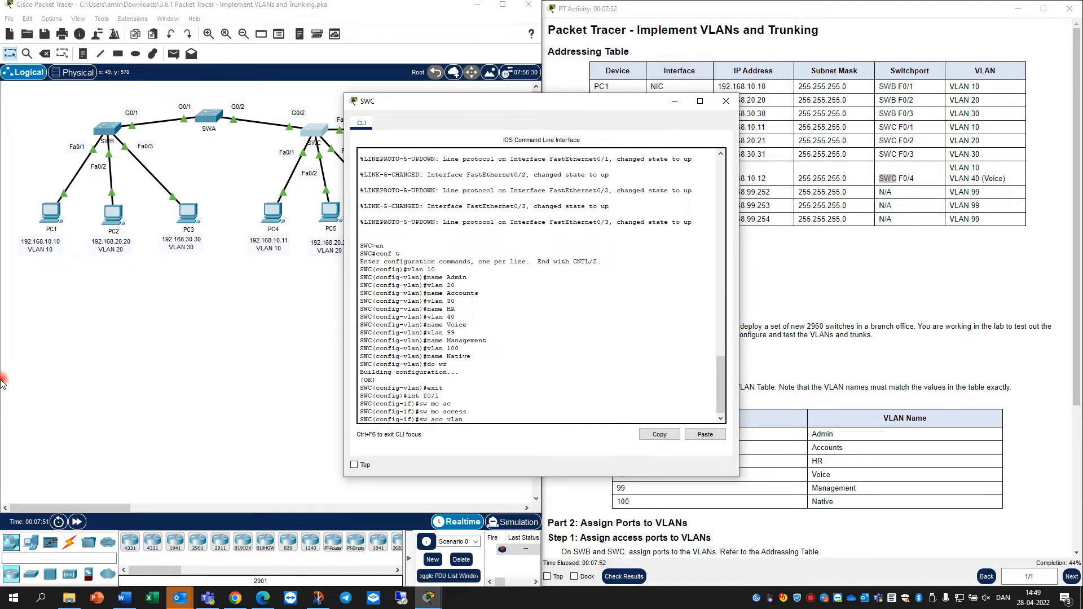
key(Return)
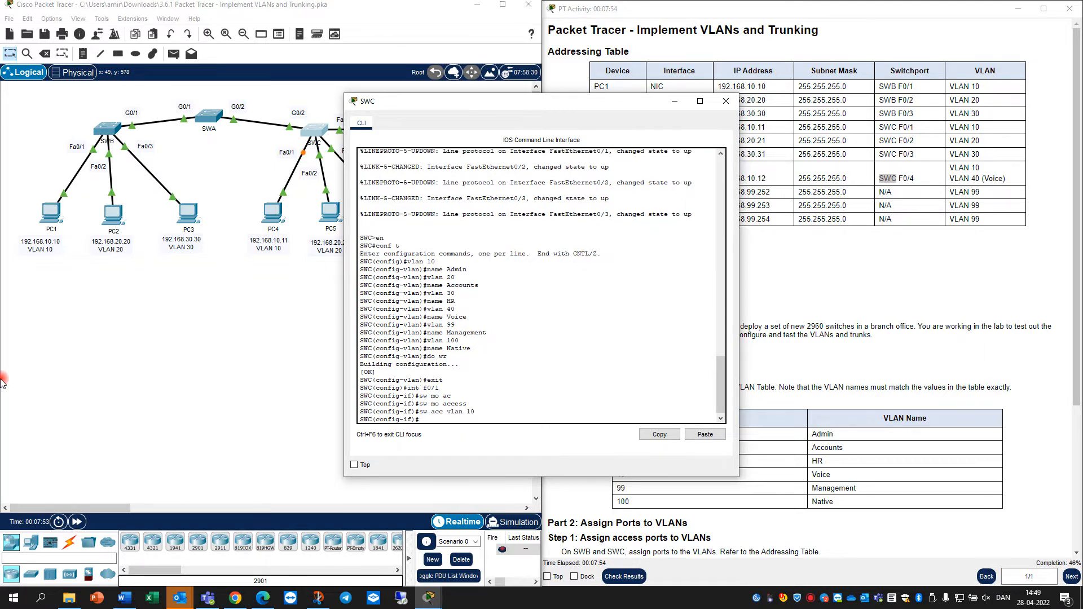
Paste the remaining F0/2–F0/4 port-to-VLAN commands into SWC's console
click(1, 290)
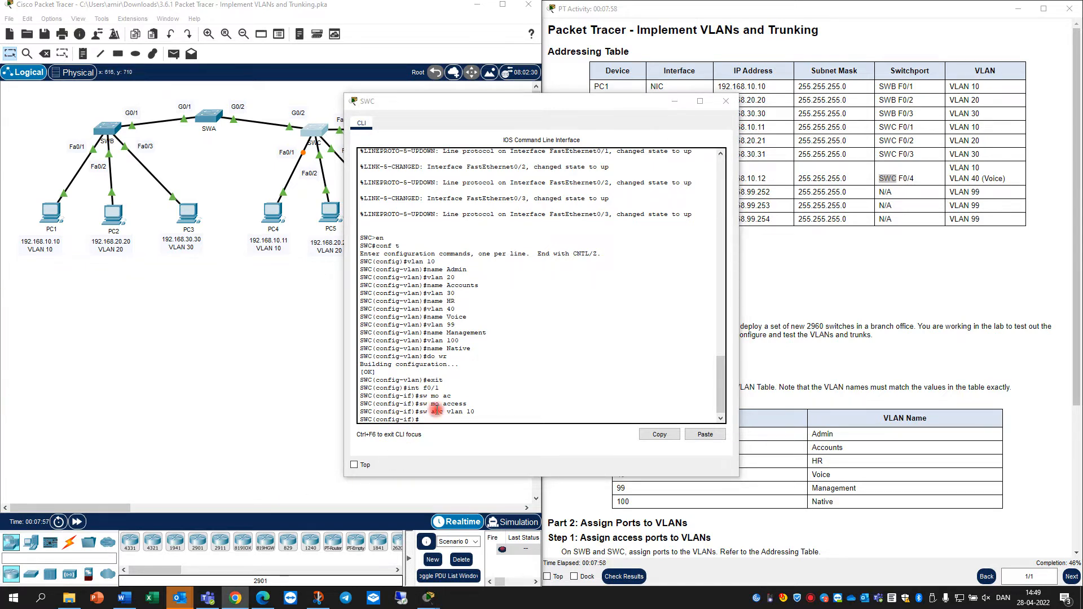
click(439, 420)
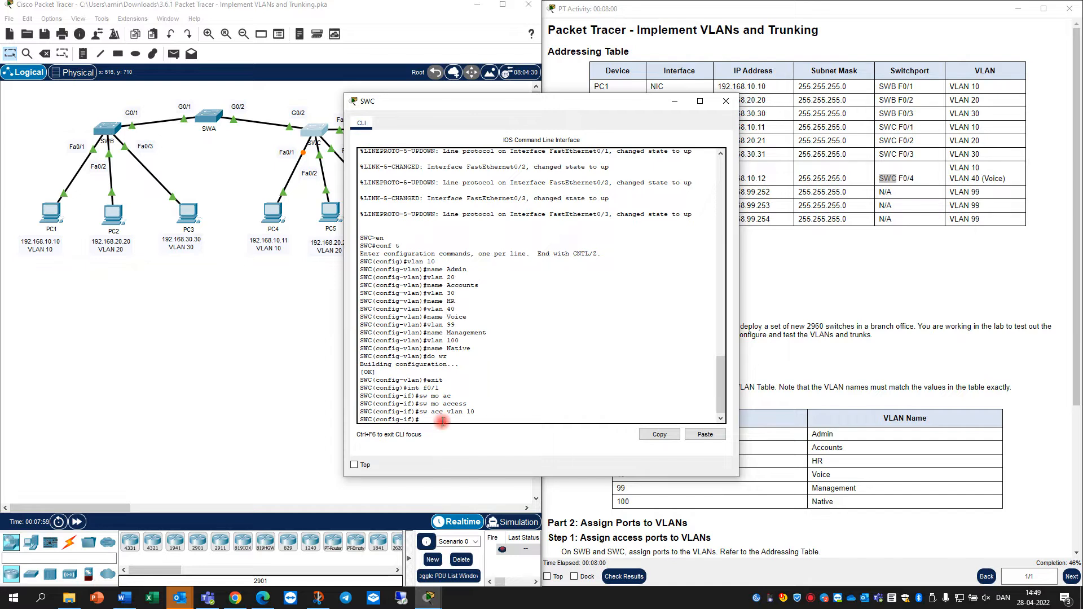
right_click(444, 423)
click(466, 440)
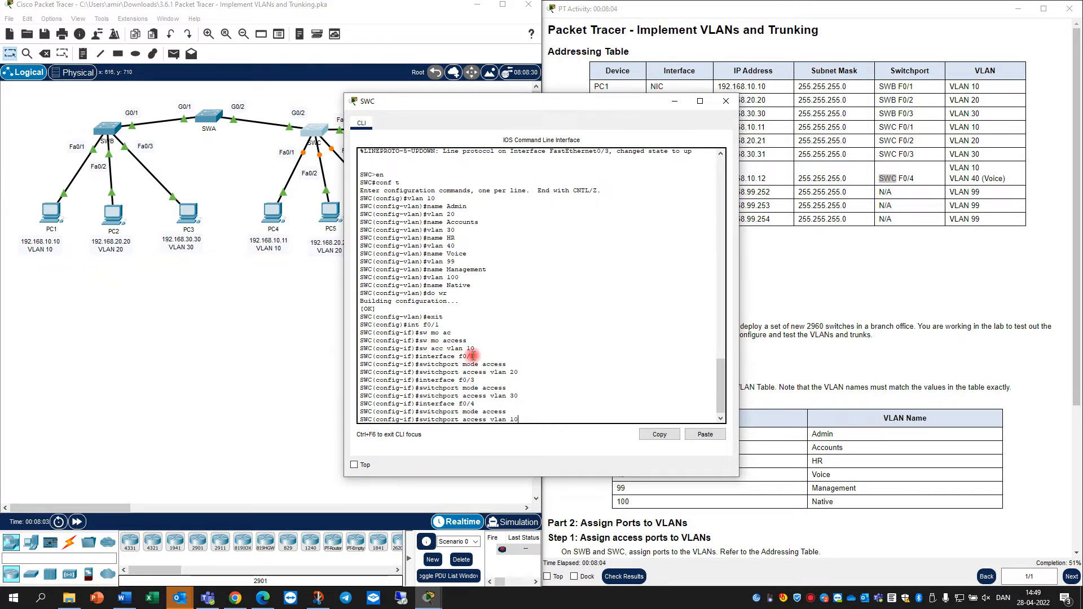
Check the pasted F0/2 and VLAN 30 commands and move SWC's console to show PC6, the phone and PC7
drag(477, 357, 443, 406)
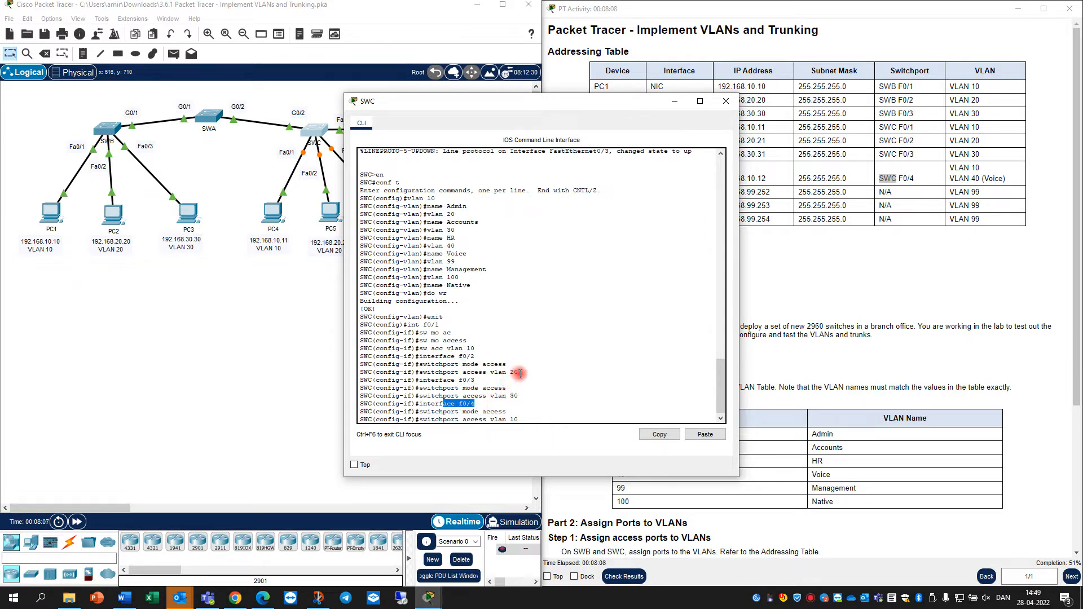
click(521, 373)
drag(521, 373, 498, 395)
drag(434, 103, 570, 113)
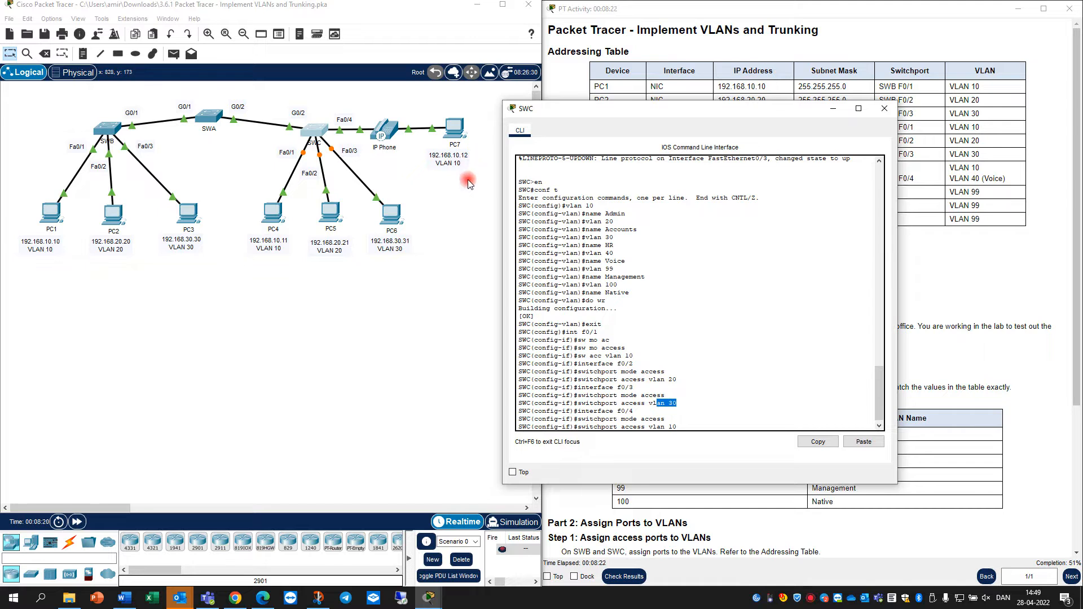
Run the F0/4 access VLAN 10 command, save with do wr, and close SWC's window
click(740, 421)
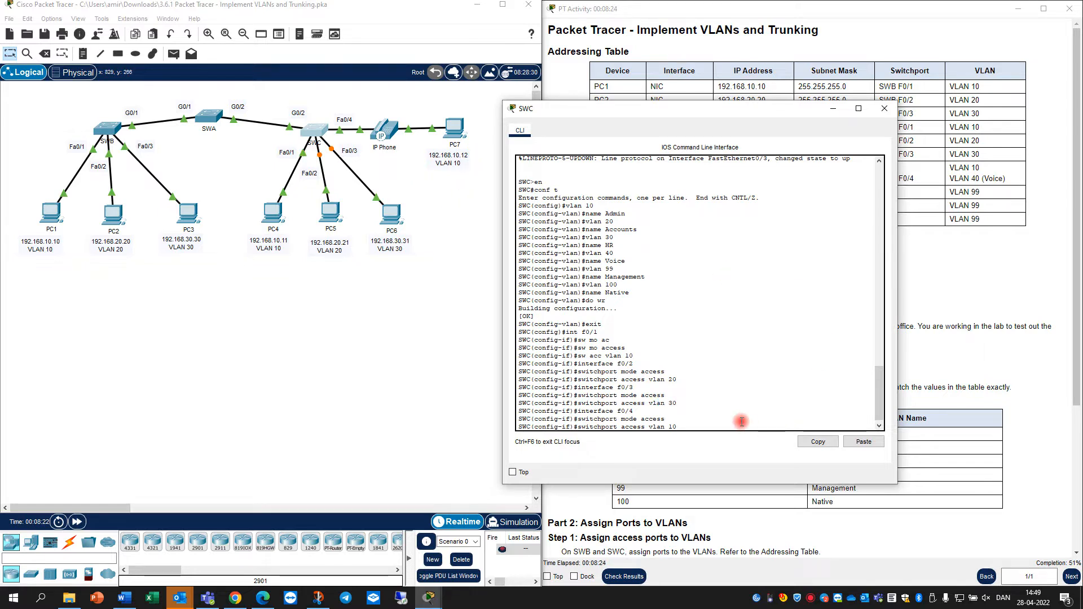
key(Return)
text(do wr)
key(Return)
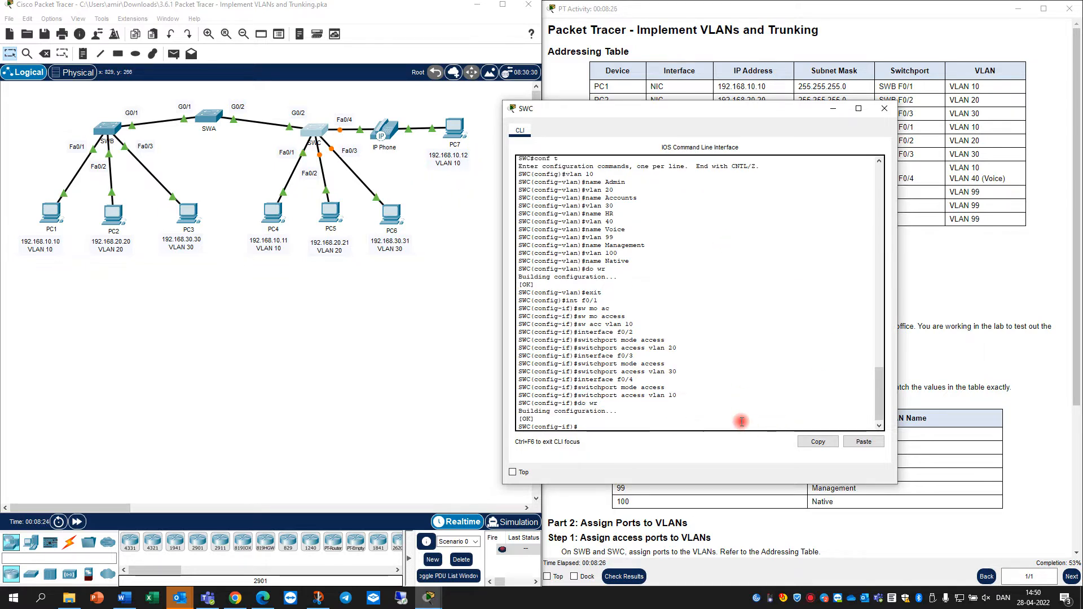
click(884, 109)
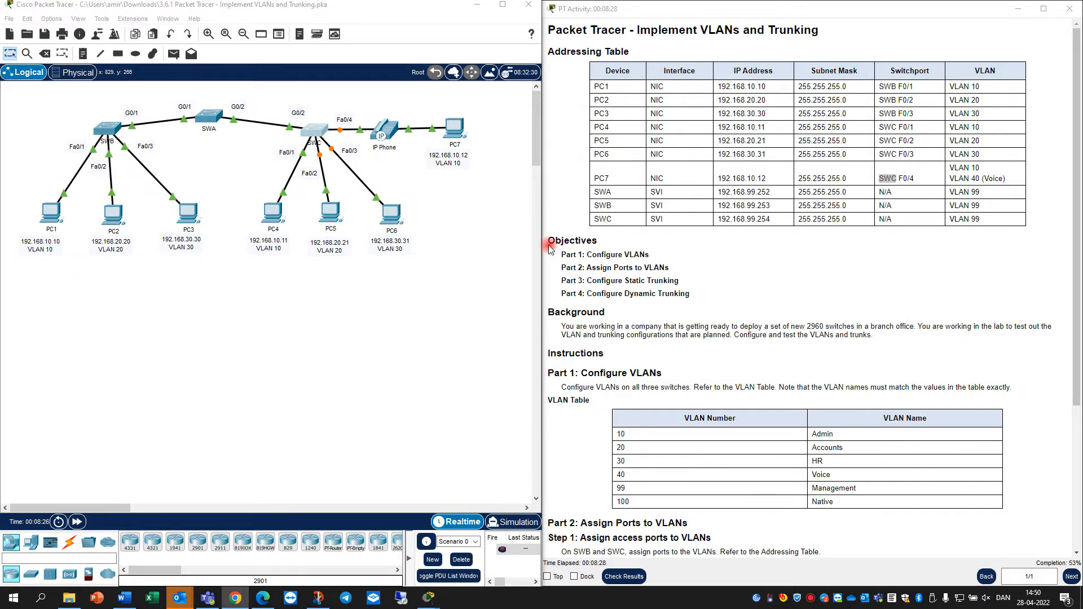
Scroll the instructions down to Parts 2–4 and reopen SWC's command line
scroll(669, 346, down, 3)
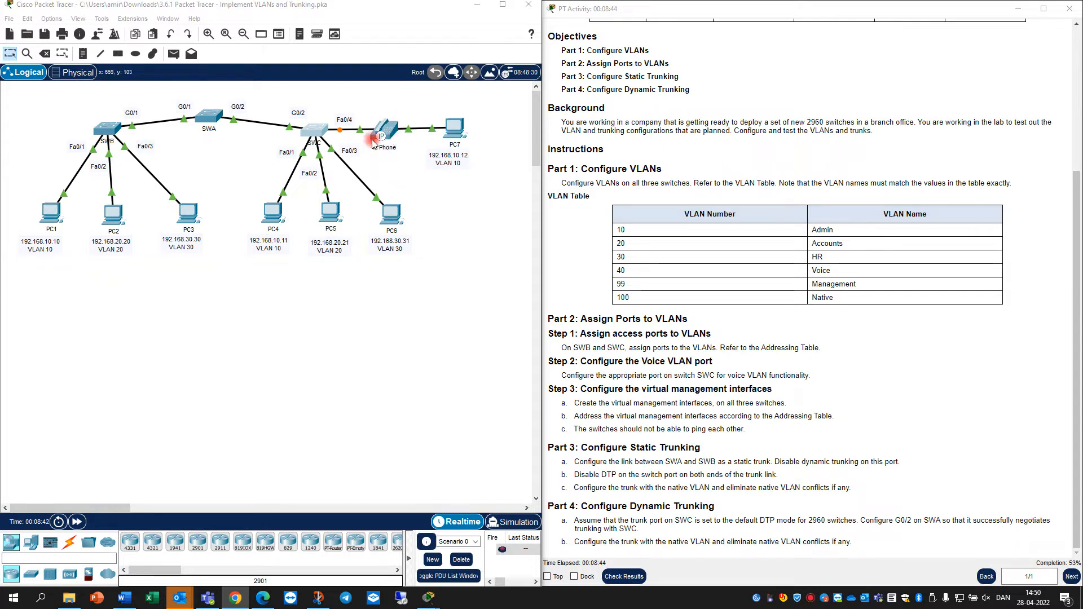
click(316, 132)
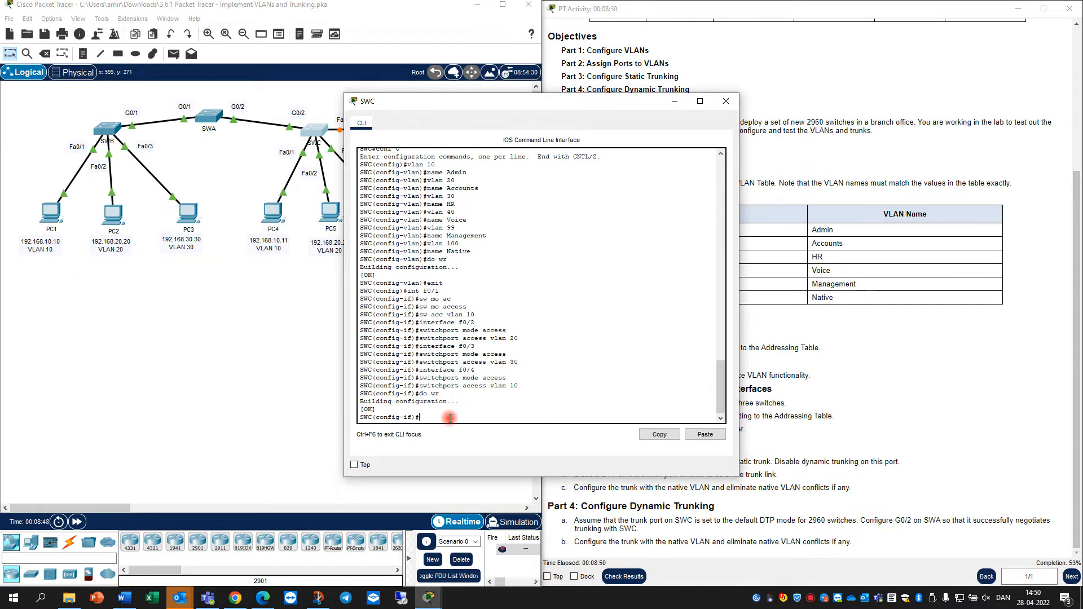
On SWC, enter interface F0/4 and set mls qos trust cos
text(exit)
key(Return)
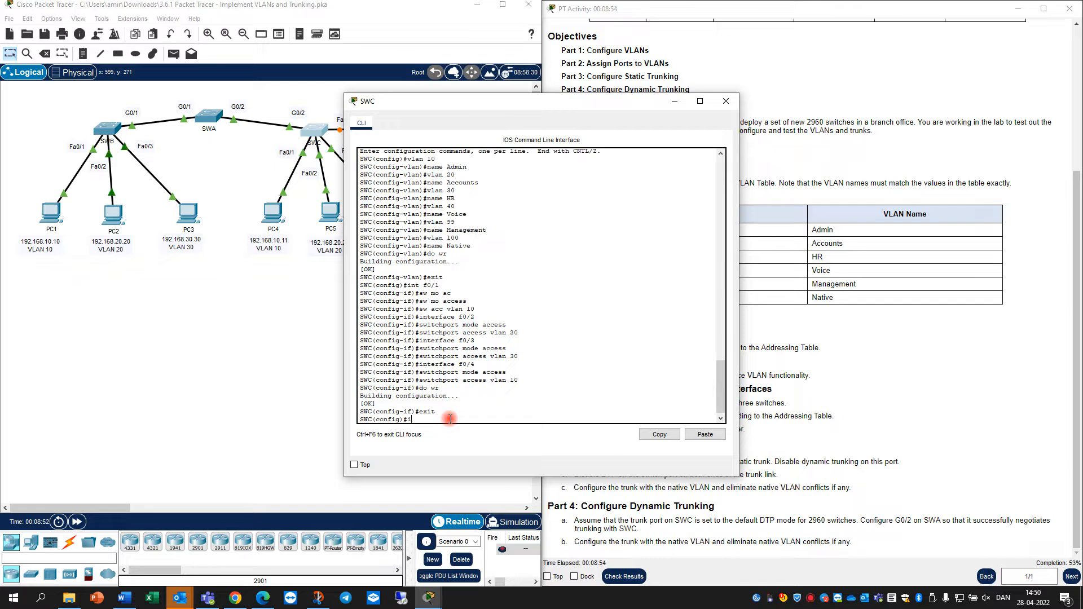
text(int f0/4)
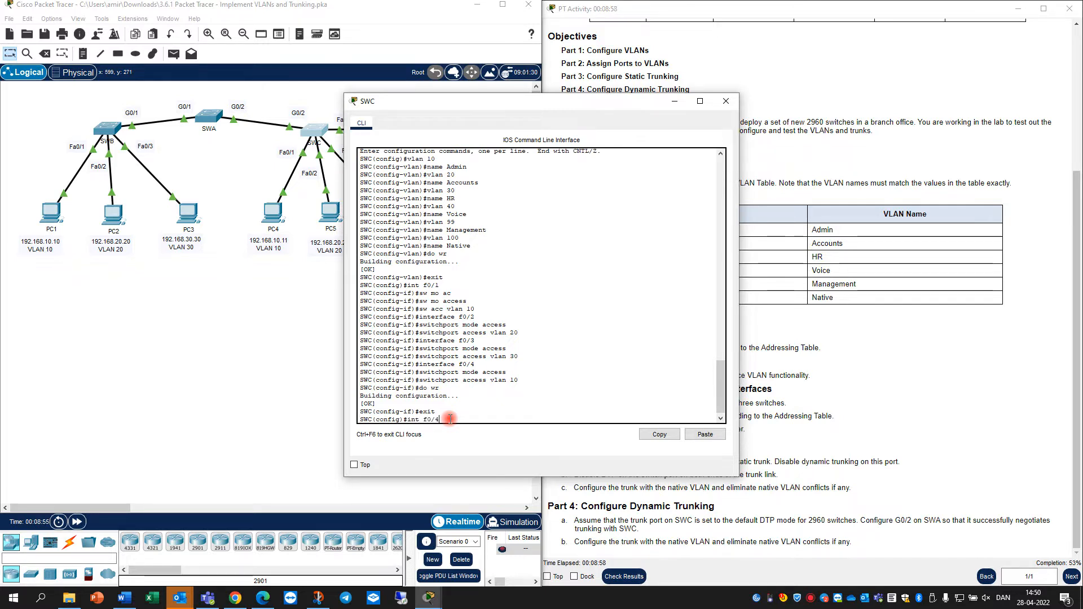
key(Return)
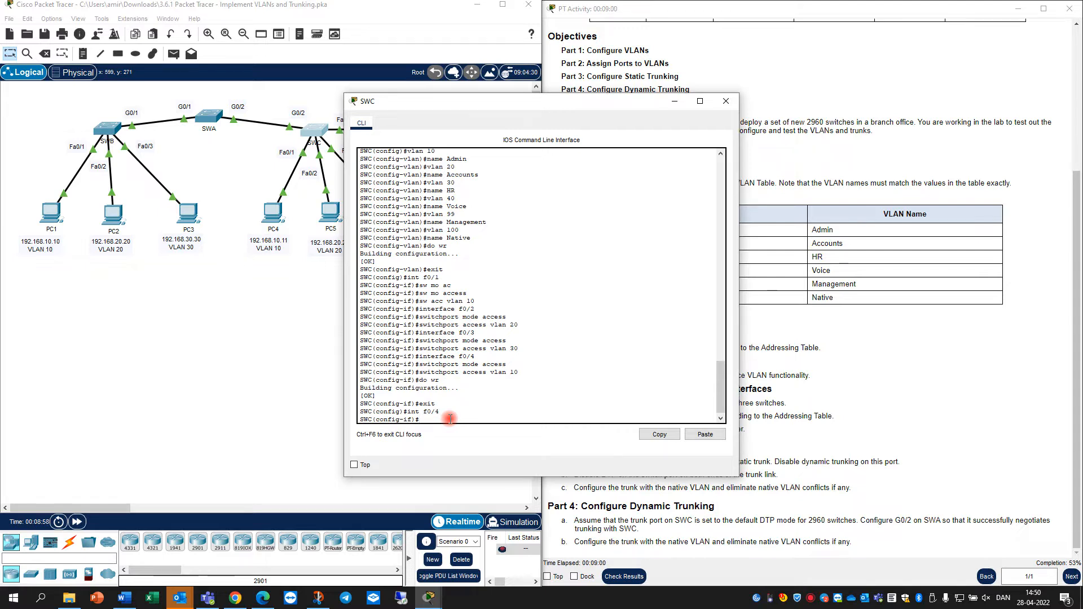
text(mls qos tr)
key(Tab)
text(?)
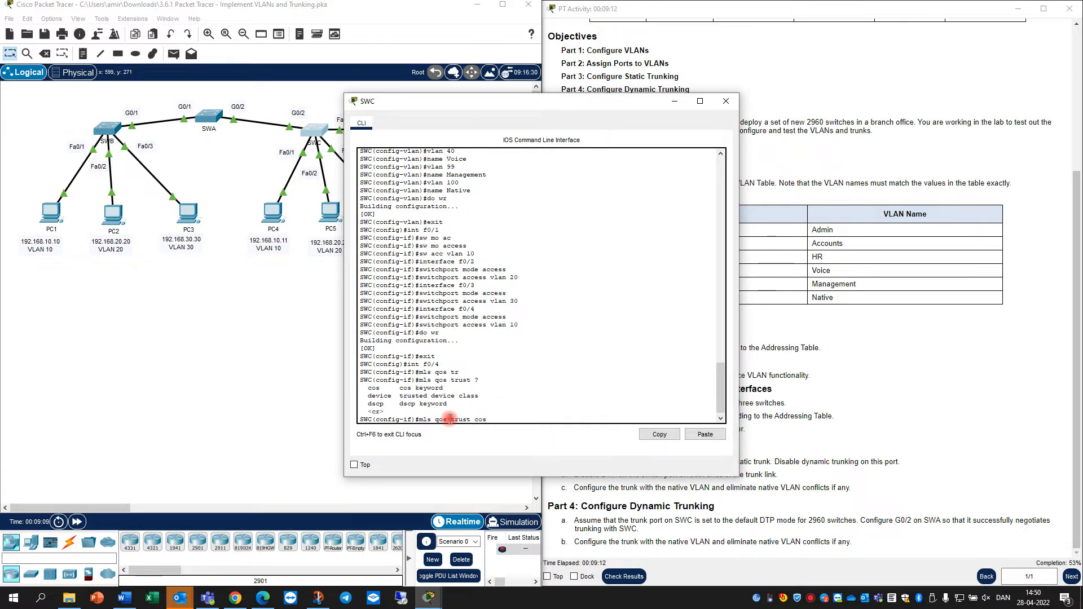
key(Return)
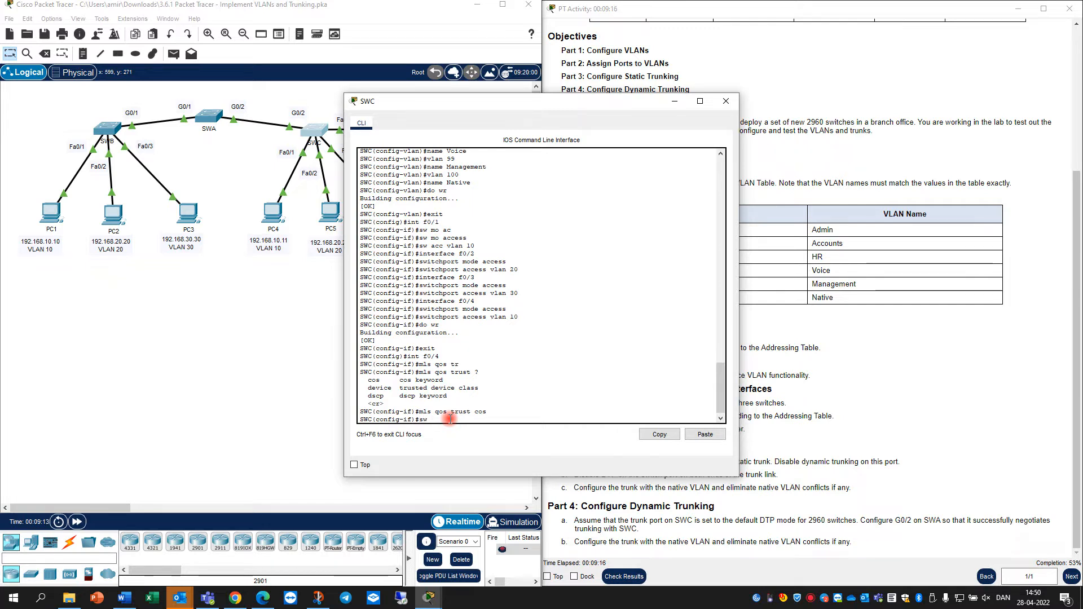
Set switchport voice vlan 40 on F0/4 and save SWC's configuration with do wr
key(Tab)
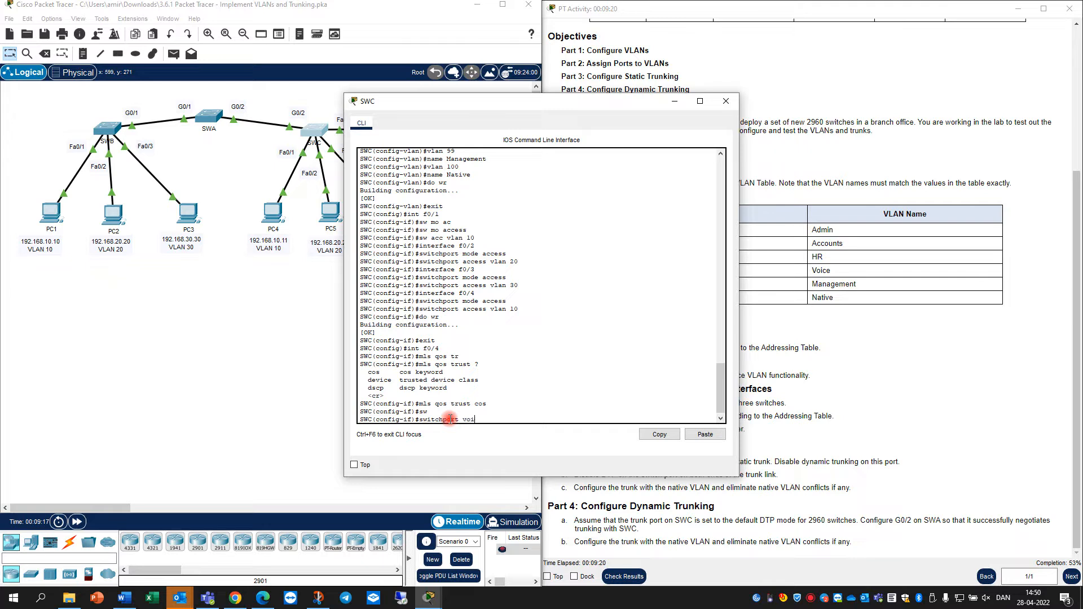
text(voice vlan 40)
drag(566, 100, 741, 100)
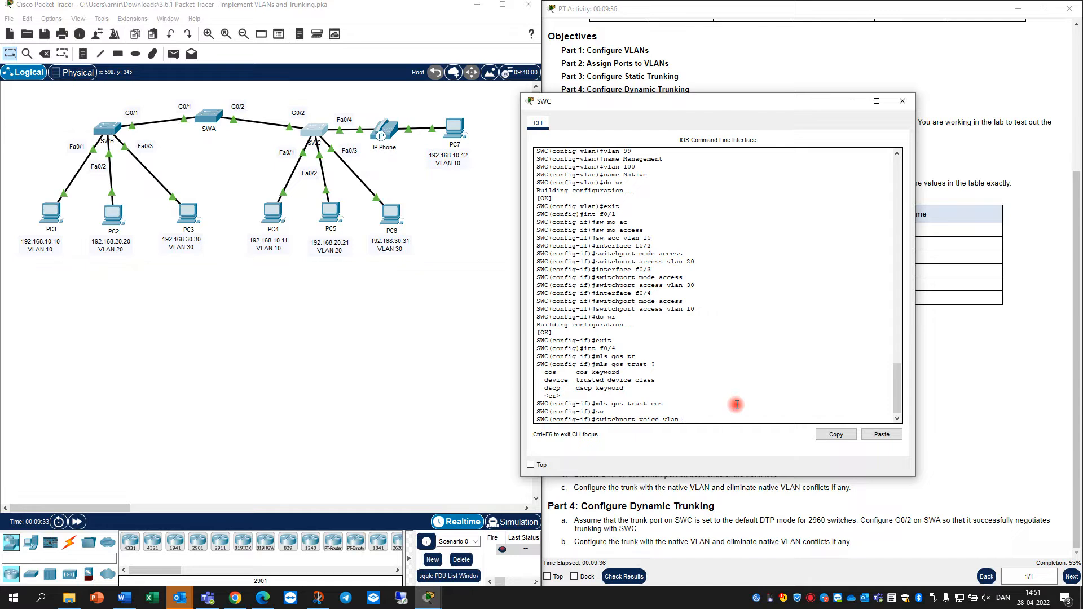
key(Return)
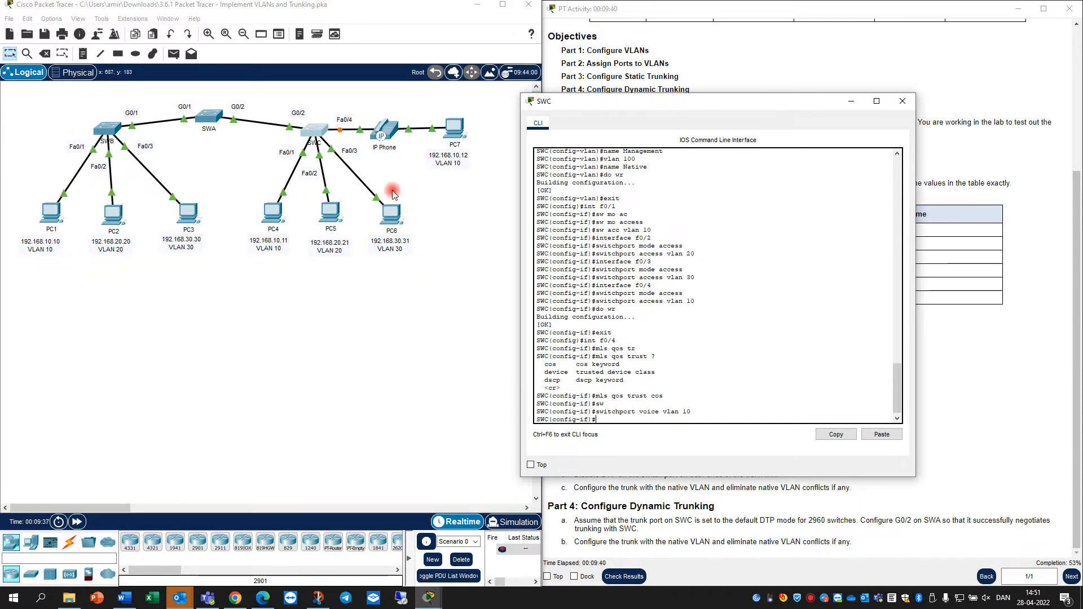
drag(736, 115, 350, 116)
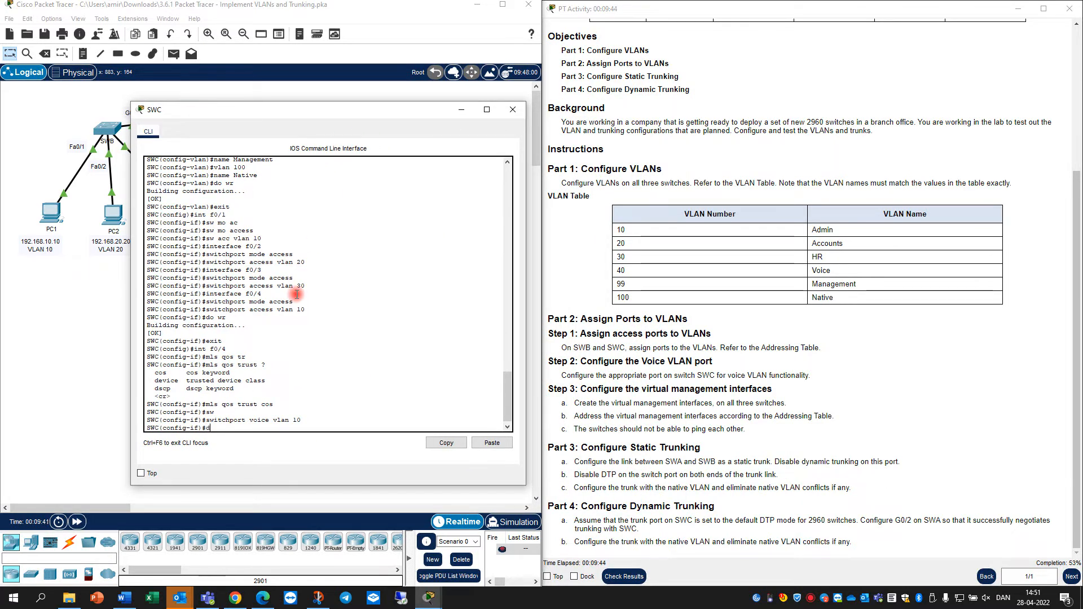
text(do wr)
key(Return)
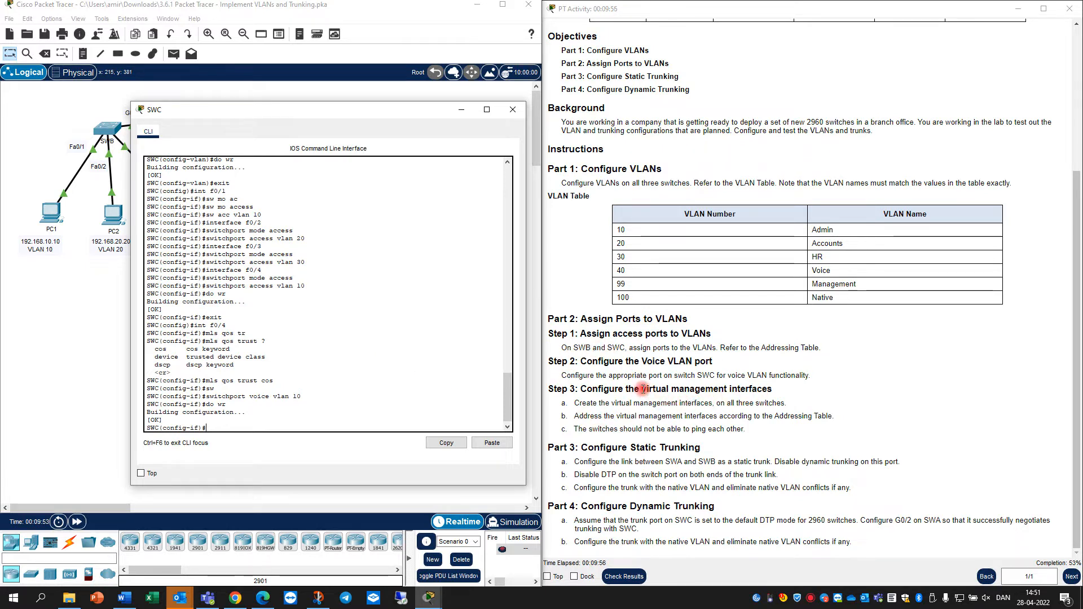
drag(642, 389, 728, 390)
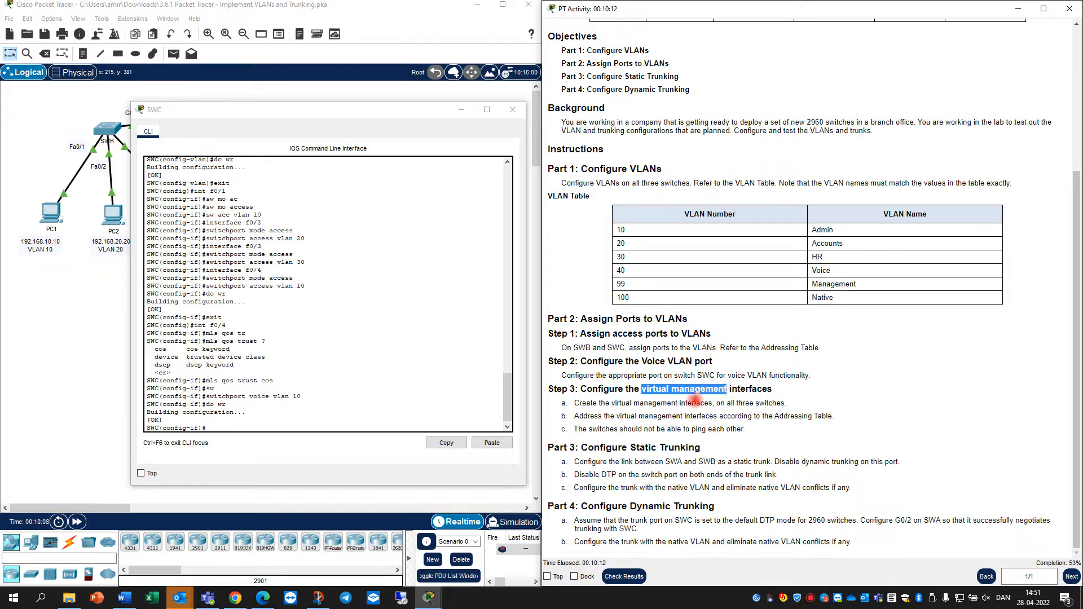
Exit SWC's interface configuration mode, close SWC's window, and open SWA's console
click(237, 427)
text(exit)
key(Return)
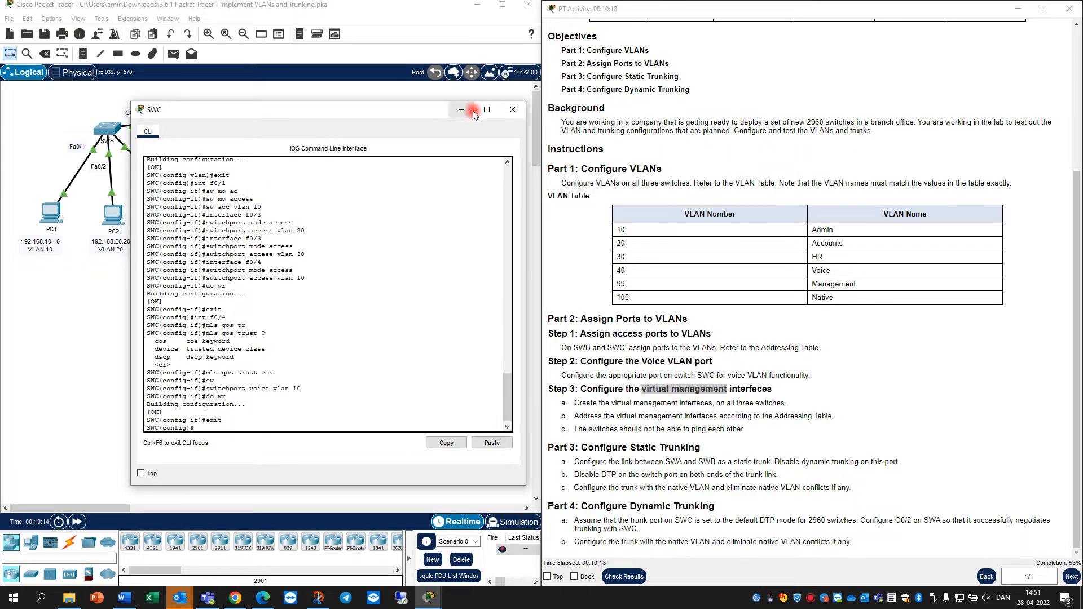
click(513, 109)
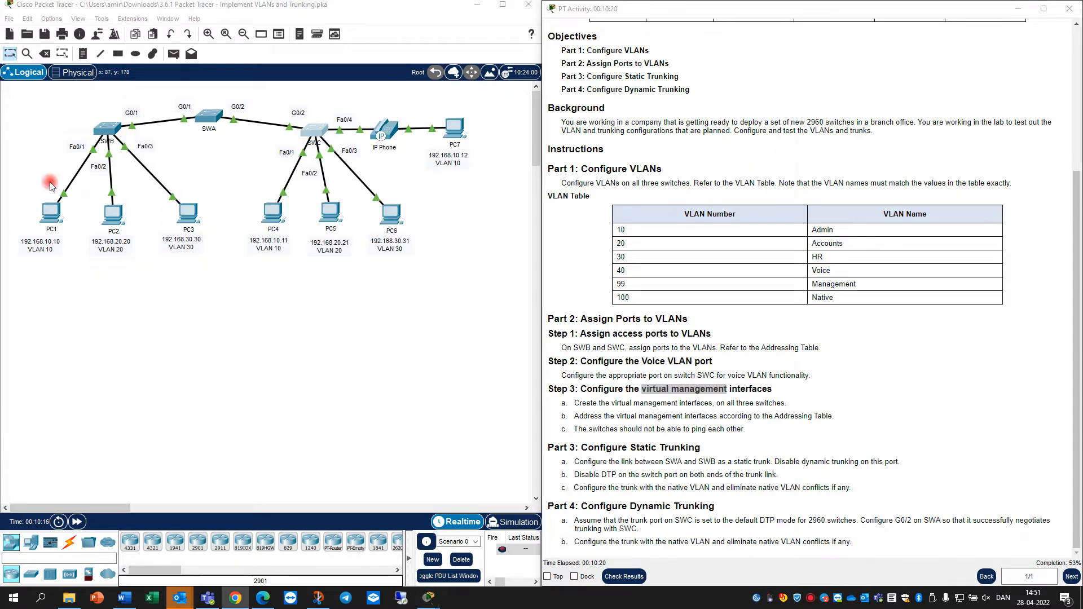
click(207, 117)
Leave VLAN configuration on SWA and create interface VLAN 99
click(461, 416)
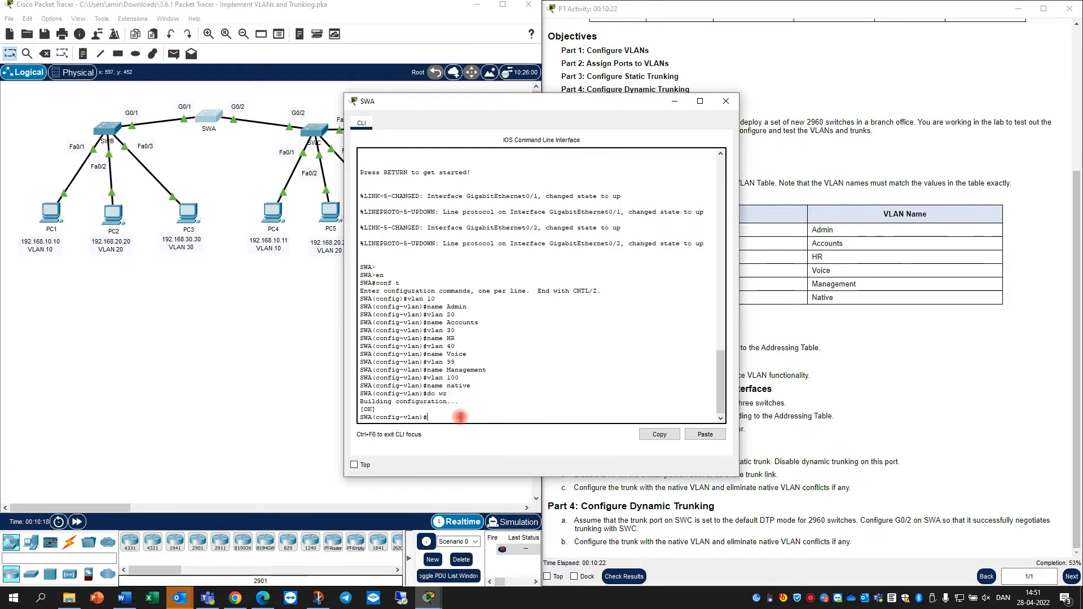
text(exit)
key(Return)
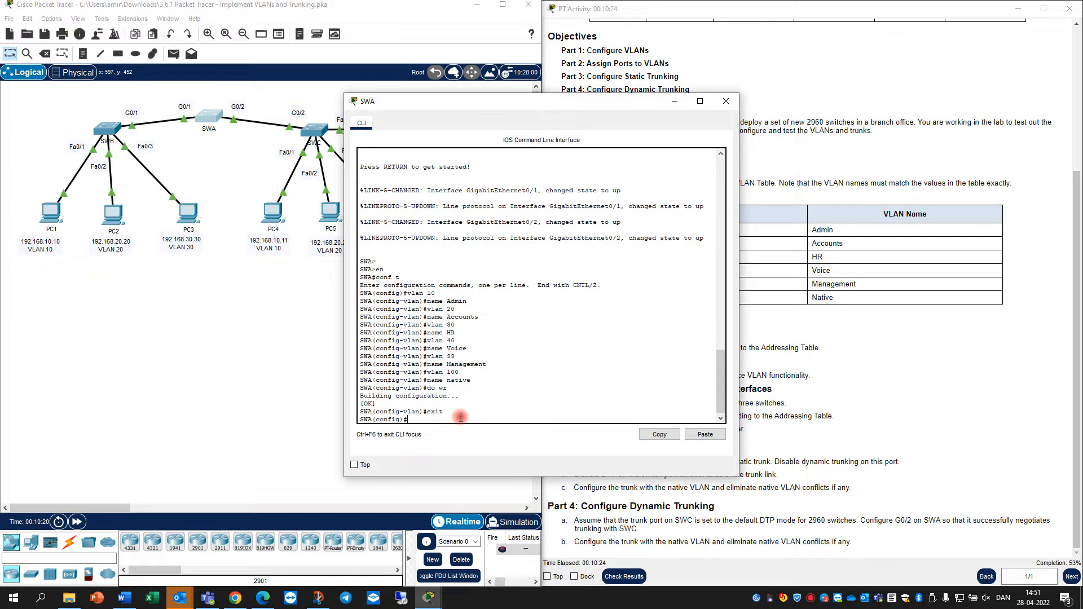
text(int vlan 99)
key(Return)
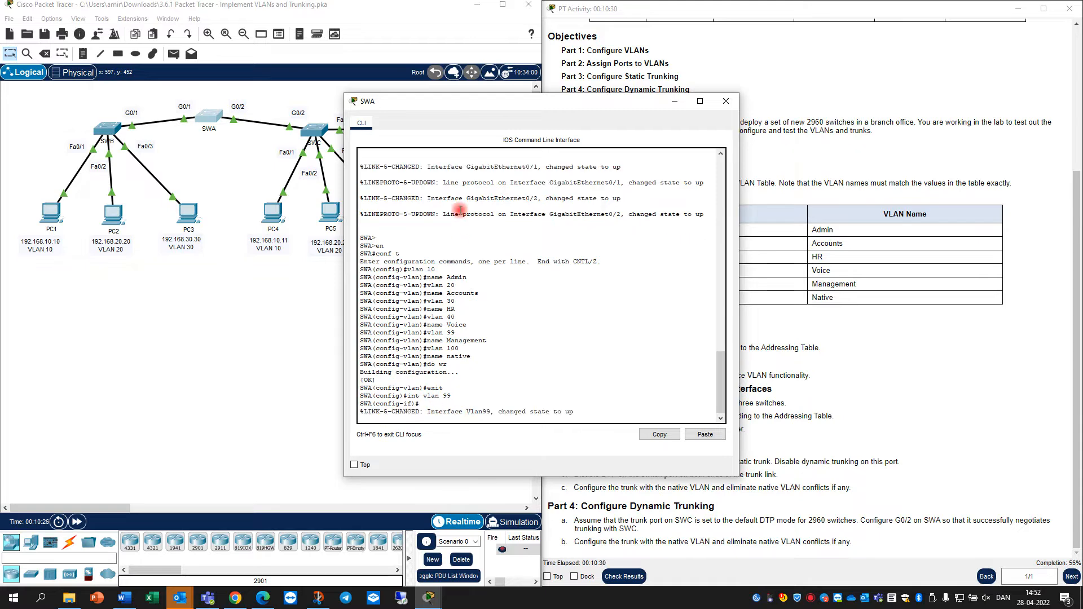
Move SWA's console aside and scroll the instructions up to the Addressing Table
drag(510, 107, 258, 122)
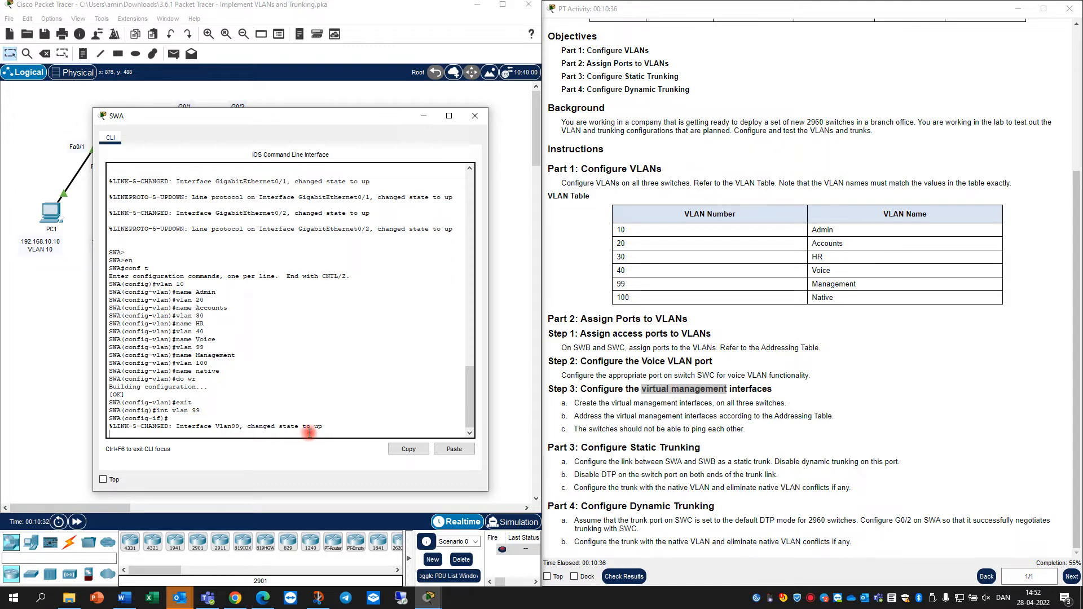
key(Return)
scroll(774, 291, up, 1)
scroll(774, 291, up, 2)
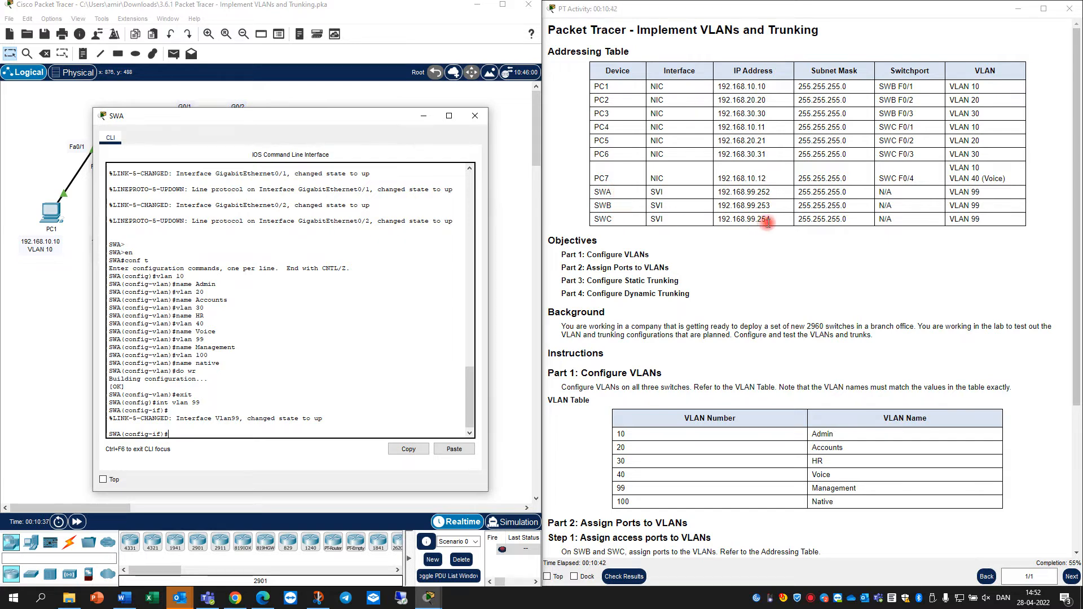
drag(785, 220, 715, 192)
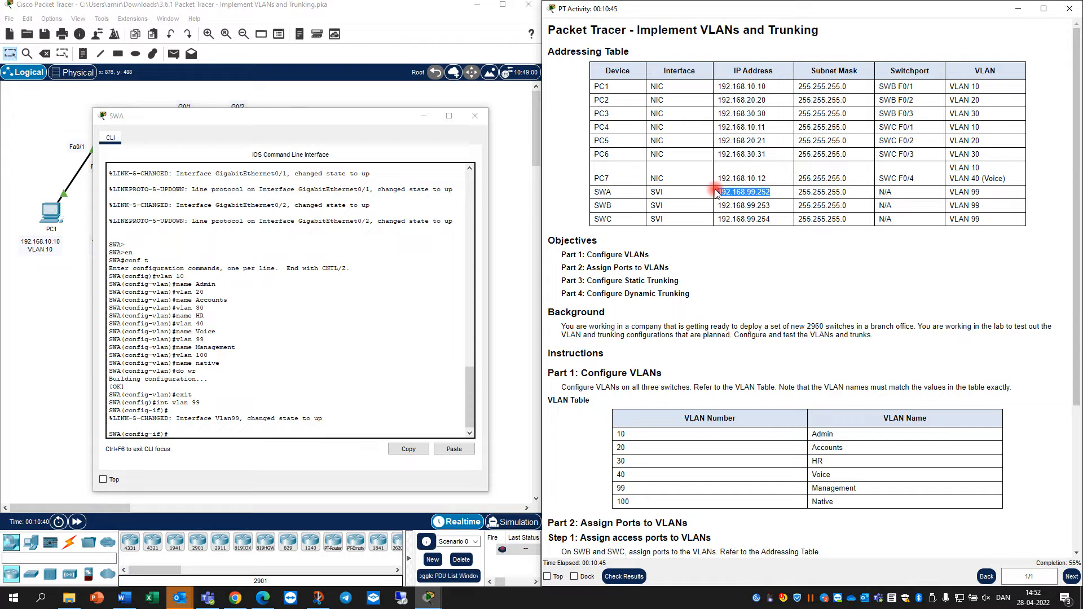
Assign 192.168.99.252 255.255.255.0 to SWA's VLAN 99 interface and enable it with no shut
click(196, 434)
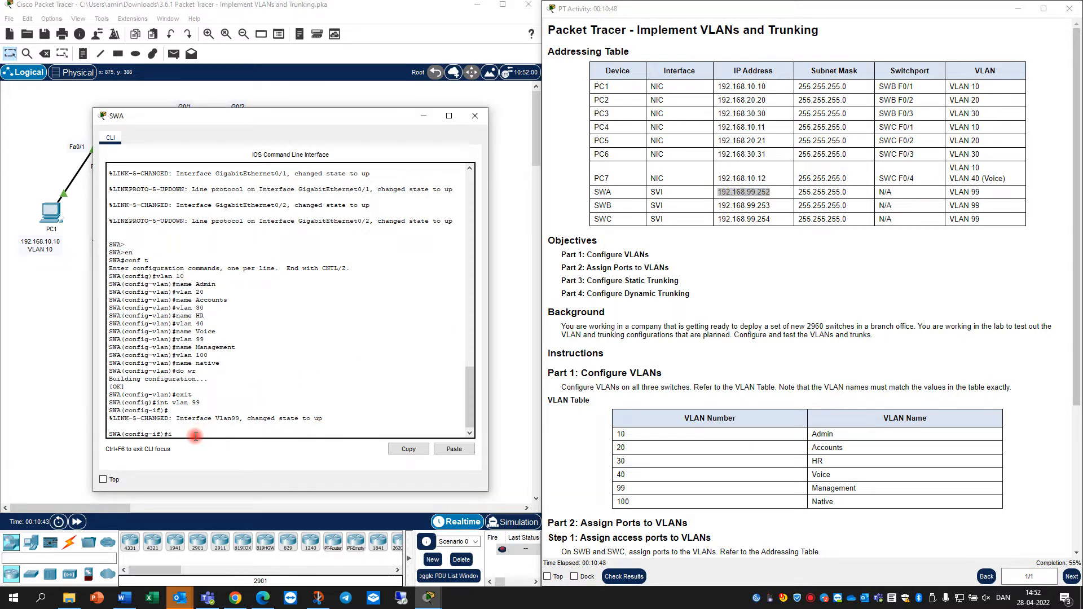
text(ip add)
key(Tab)
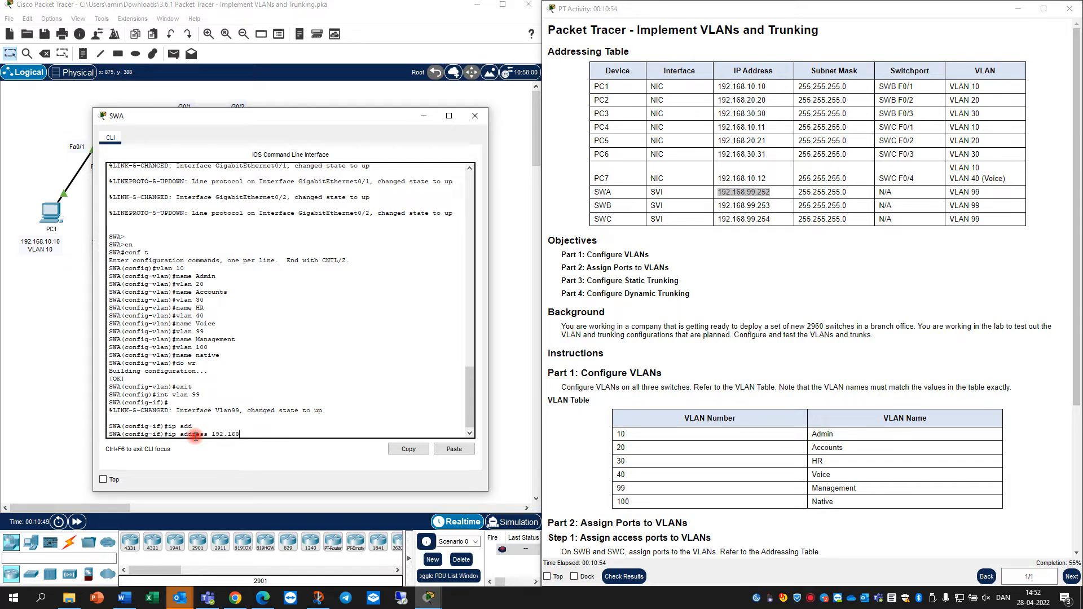
text(192.168.99.)
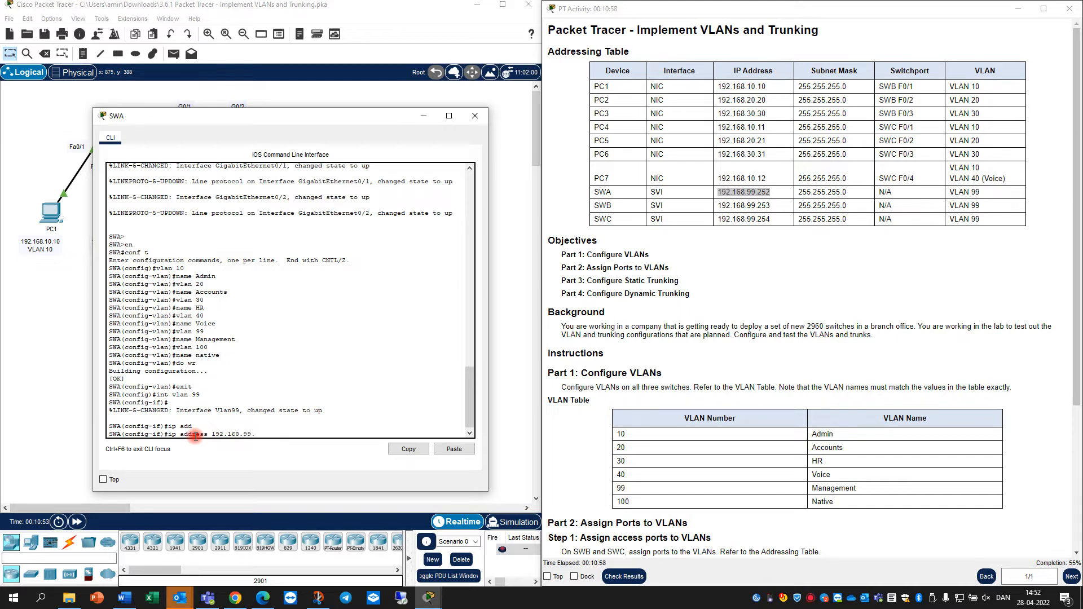
text(252 255.255.255.0)
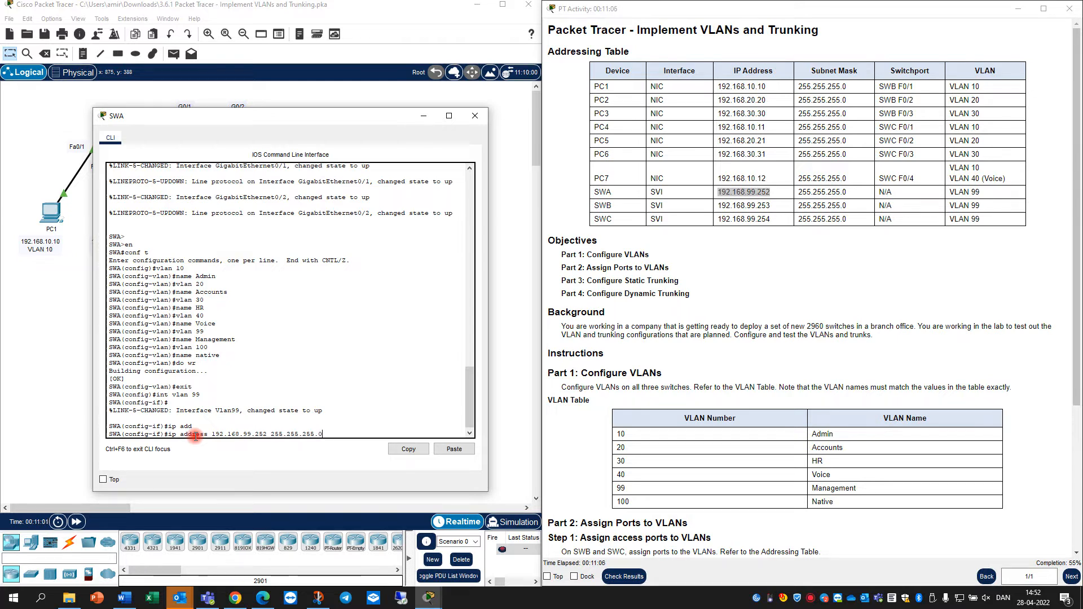
key(Return)
text(no )
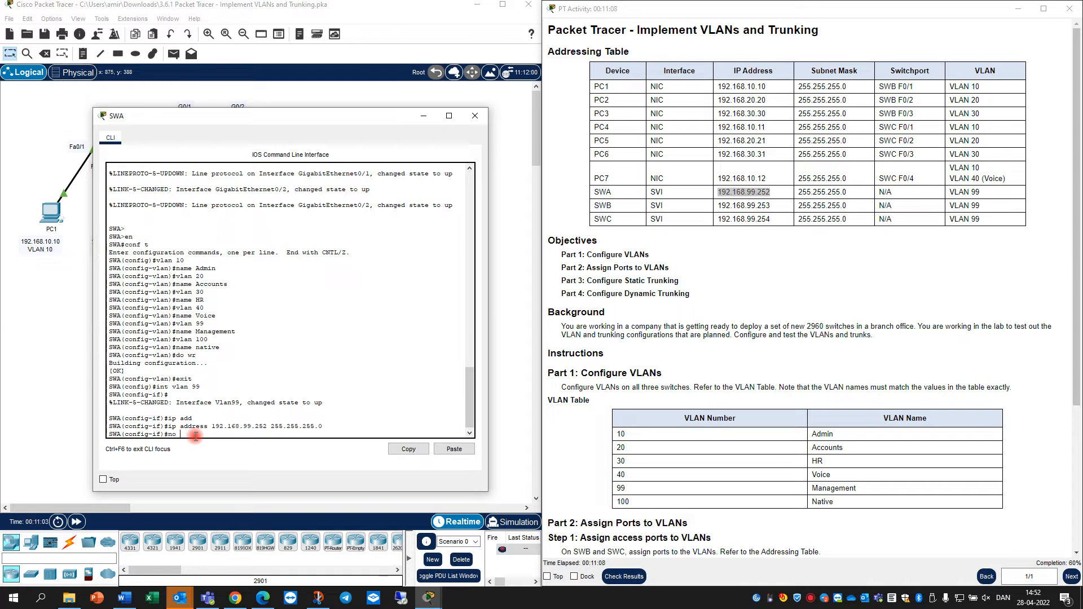
text(shut)
key(Return)
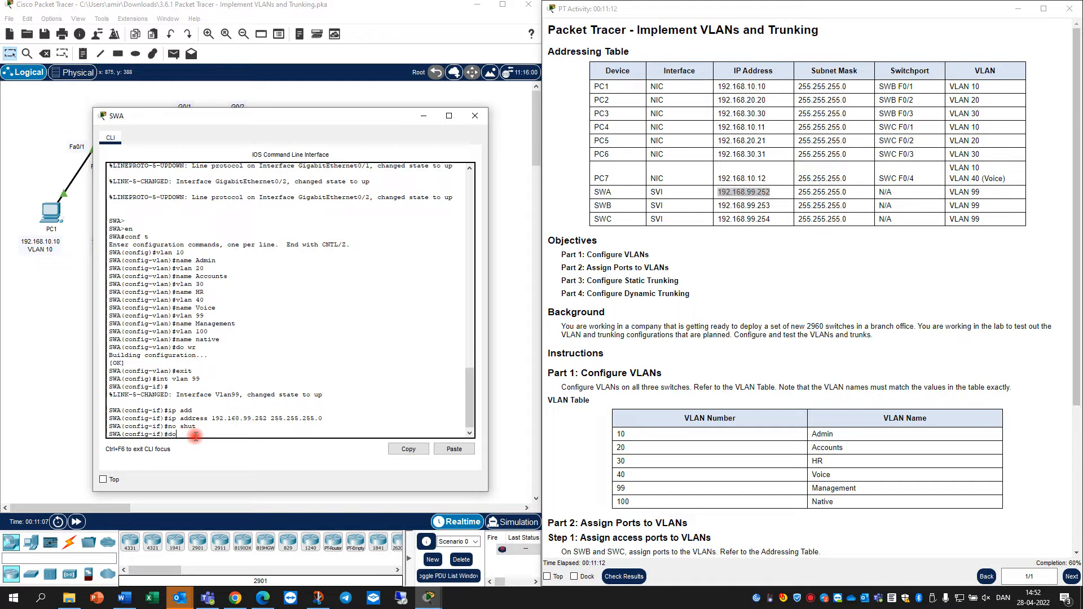
Save SWA's configuration with do wr and close its console
text(do wr)
key(Return)
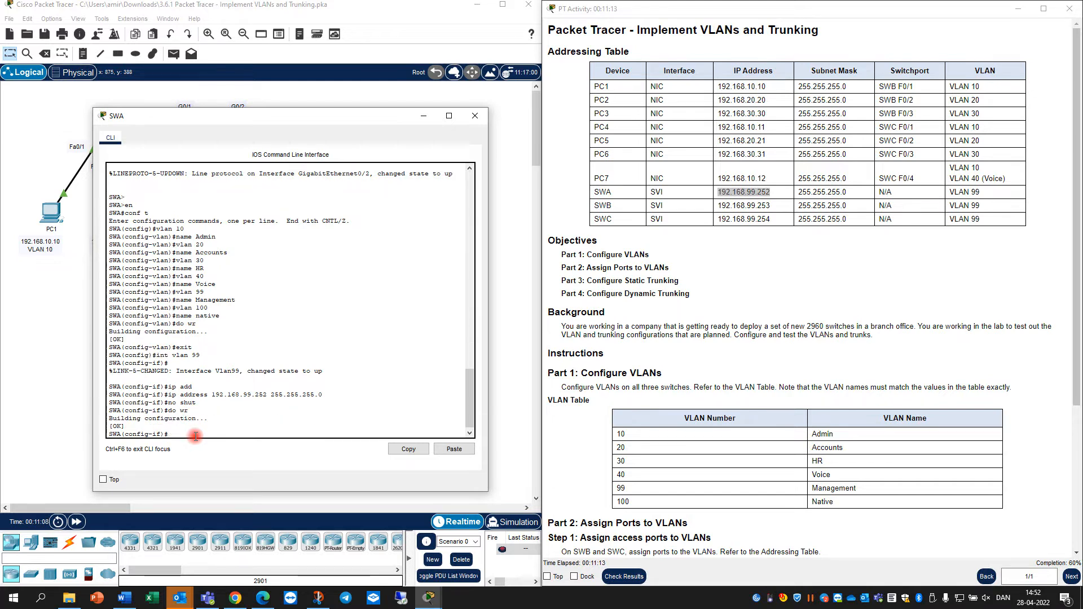
click(1, 407)
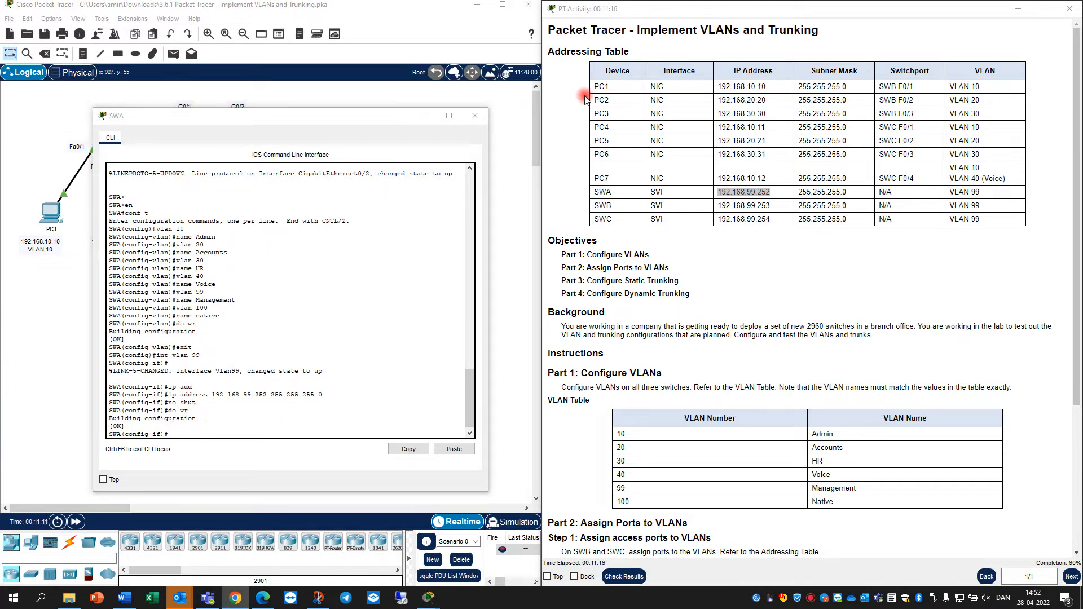
click(488, 116)
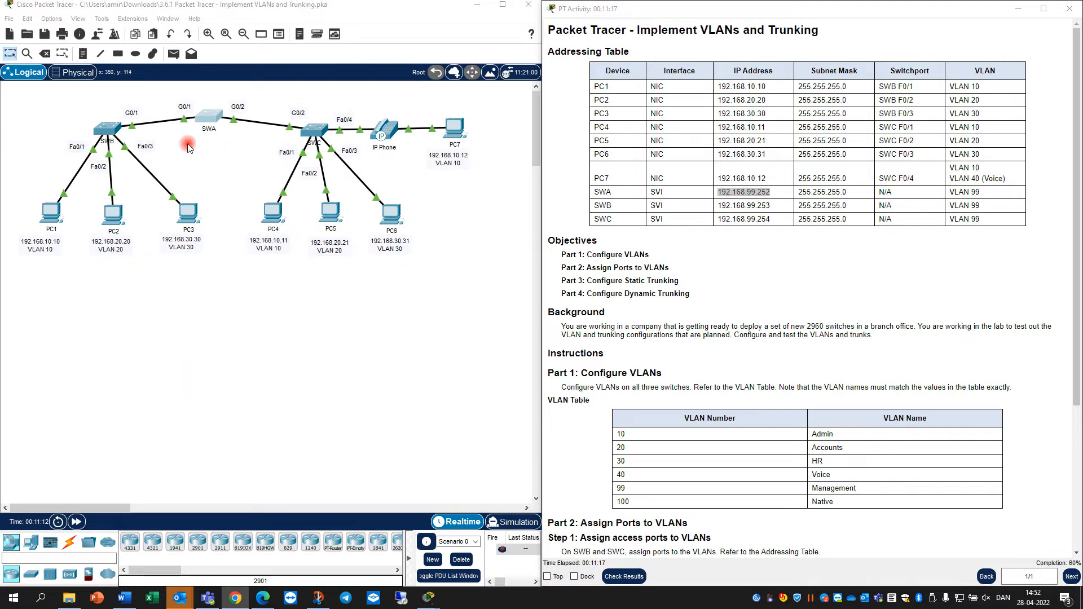
Open SWB's console and enter its VLAN 99 interface
click(107, 130)
click(438, 418)
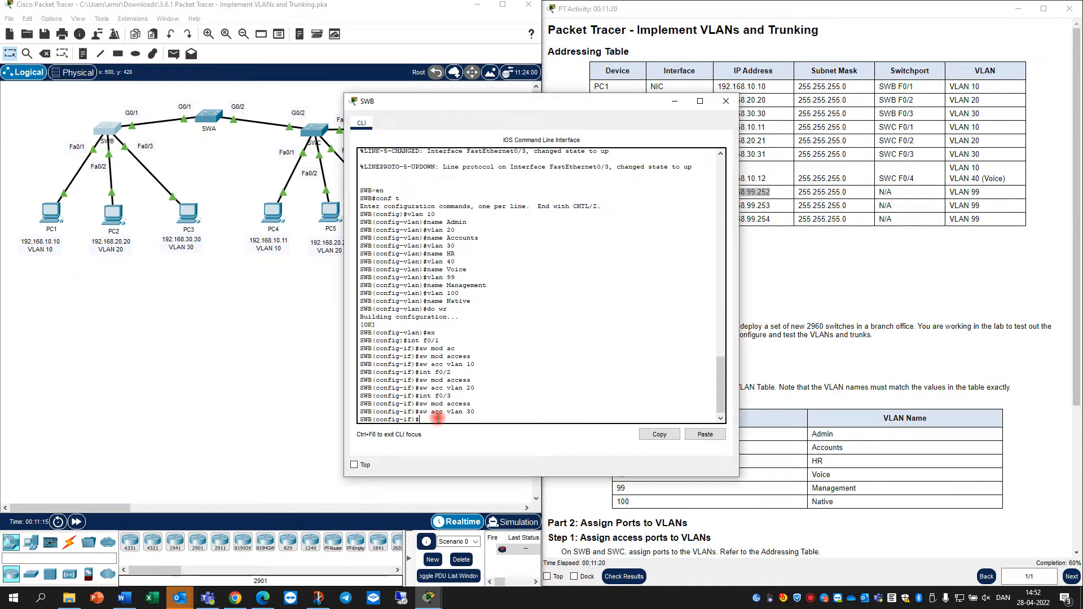
text(exit)
key(Return)
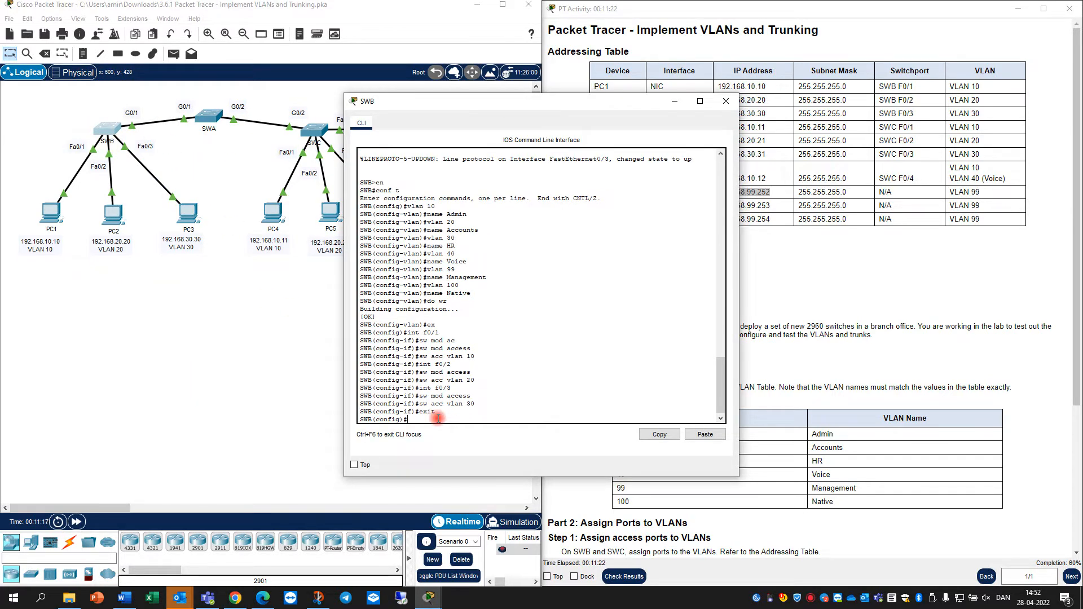
text(int vlan 99)
key(Return)
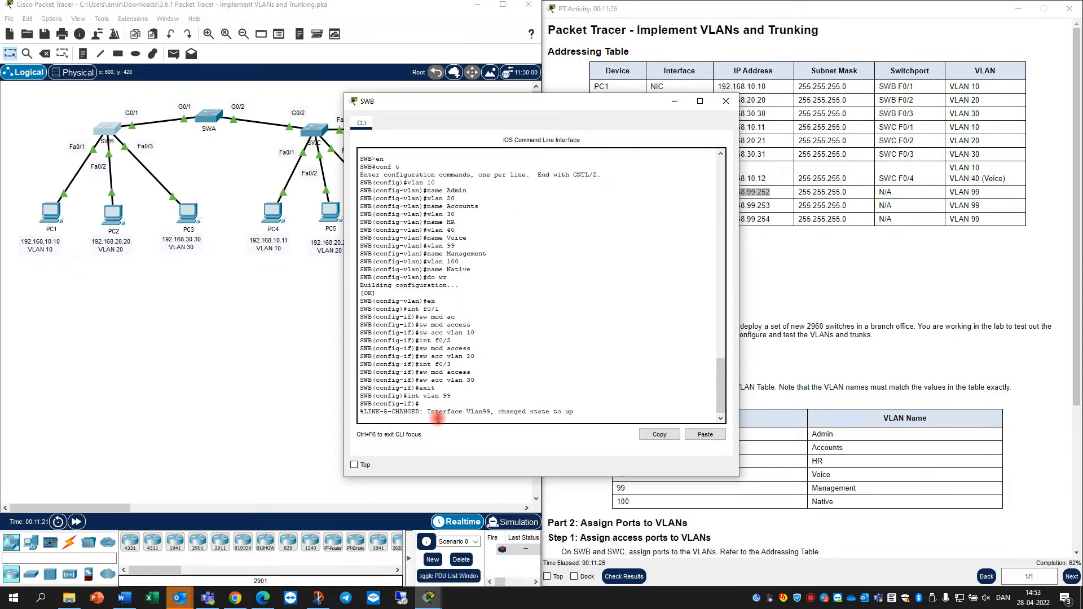
key(Return)
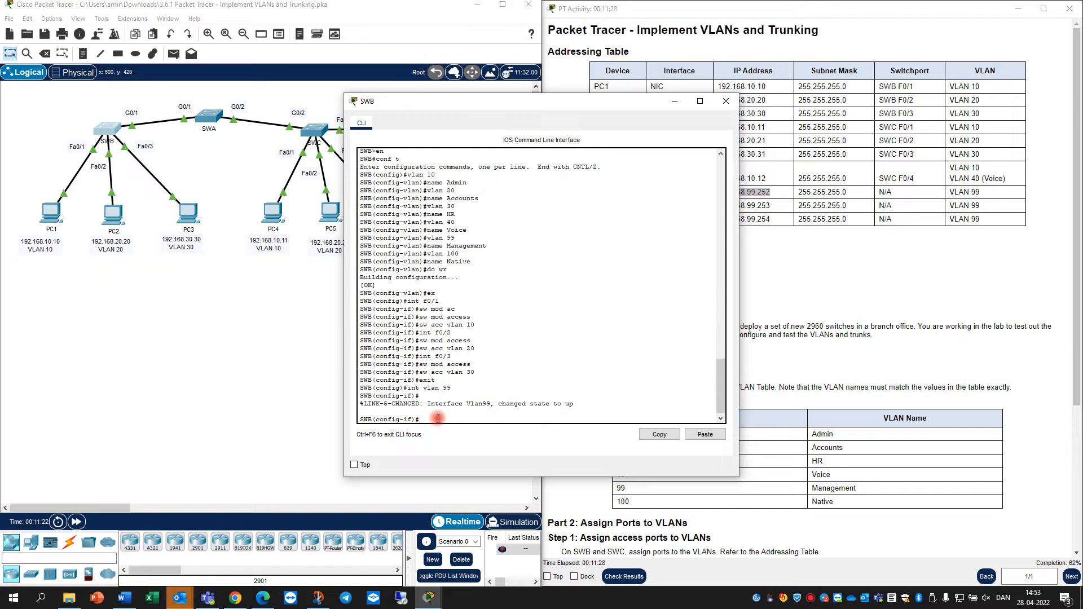
Assign 192.168.99.253 255.255.255.0 to SWB's VLAN 99 interface and save with do wr
text(ip add)
key(Tab)
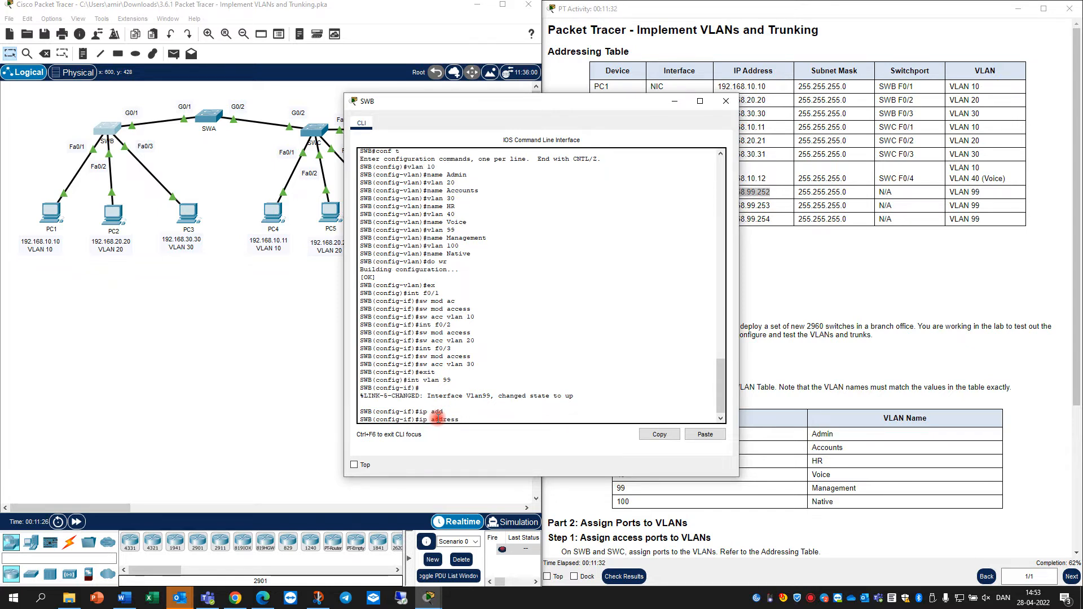
text(192.168.9)
text(9.253 255.255.255.0)
drag(526, 103, 356, 125)
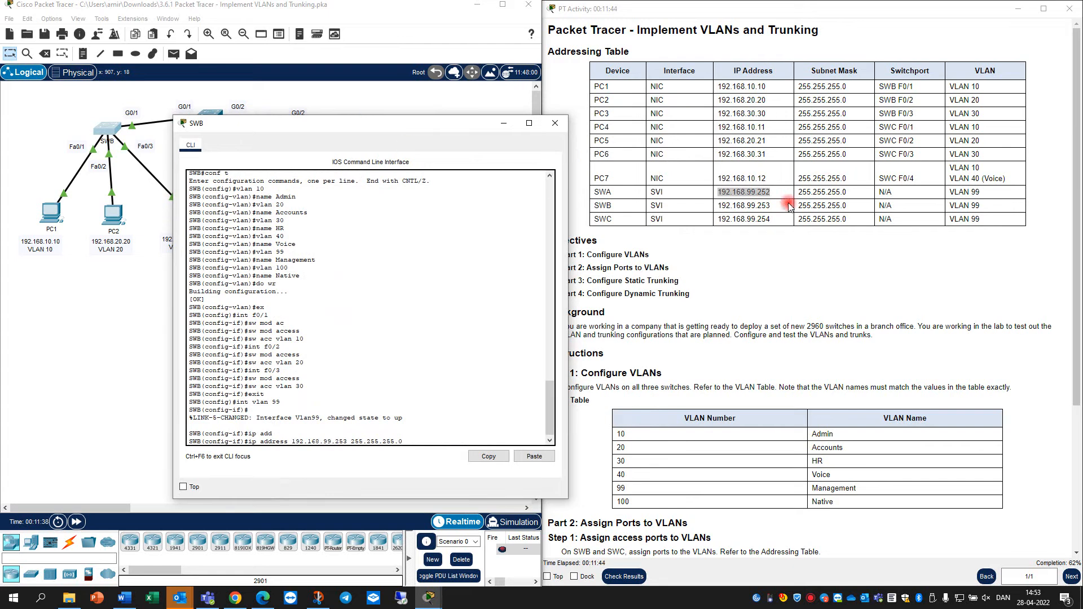
text(0)
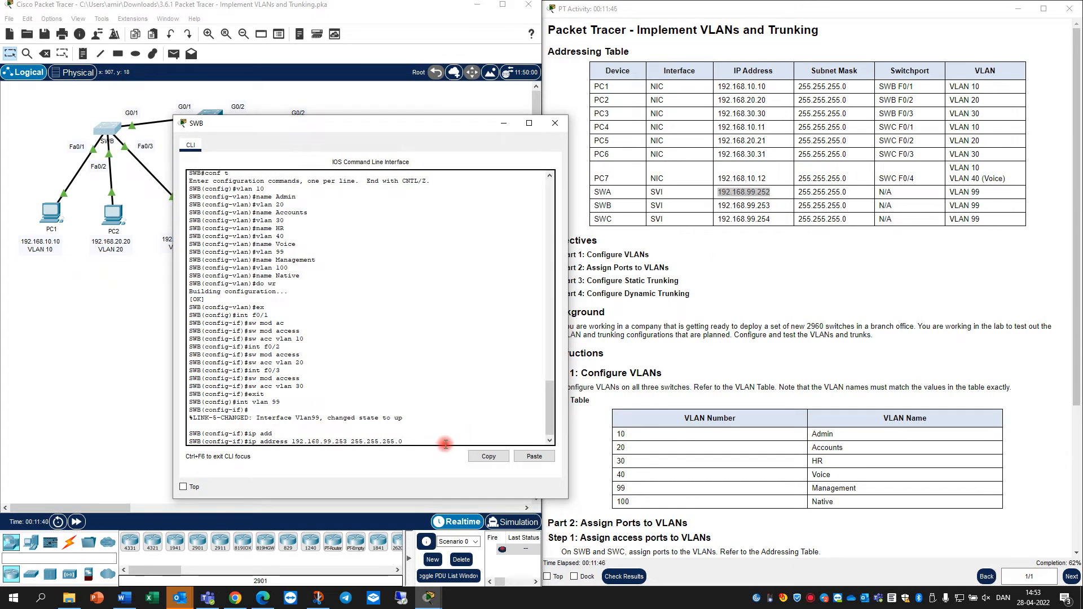
key(Return)
key(Return)
text(do)
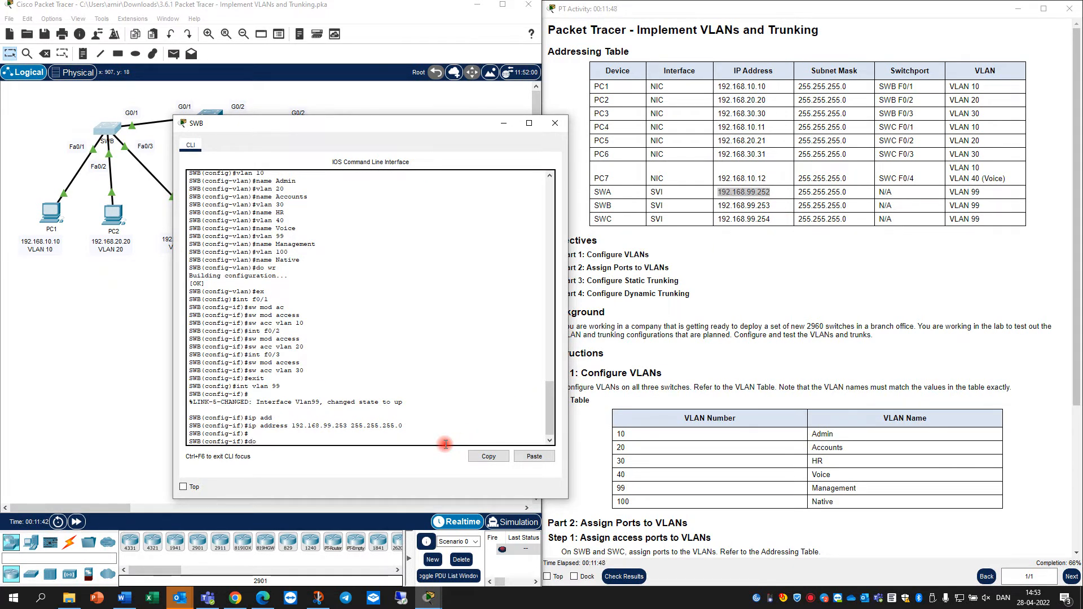
text( wr)
key(Return)
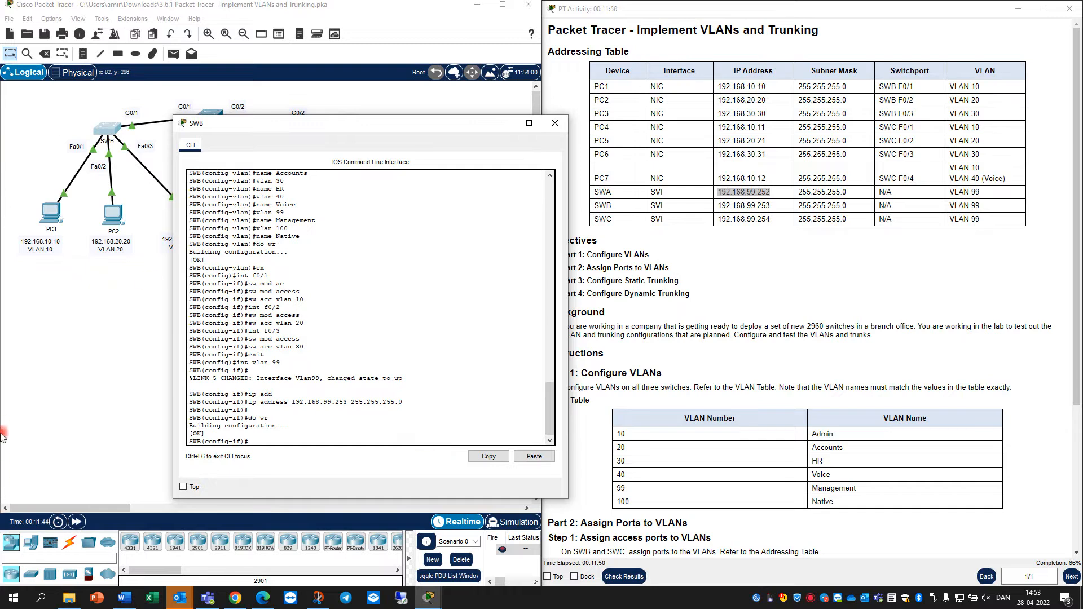
Close SWB's console, open SWC's, and enter interface VLAN 99
click(555, 123)
click(321, 134)
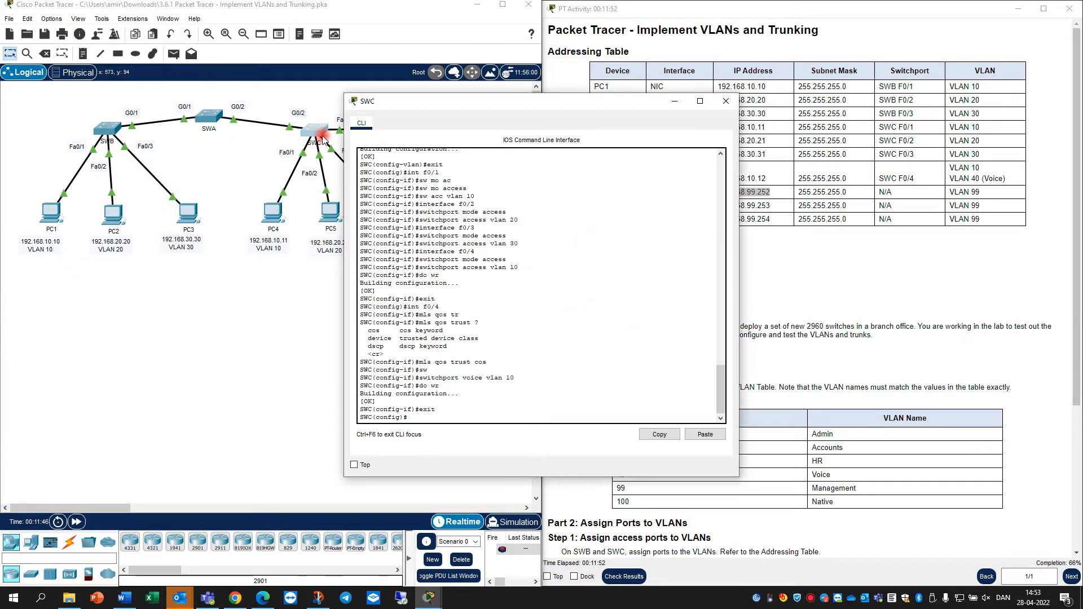
click(457, 407)
key(Return)
key(Return)
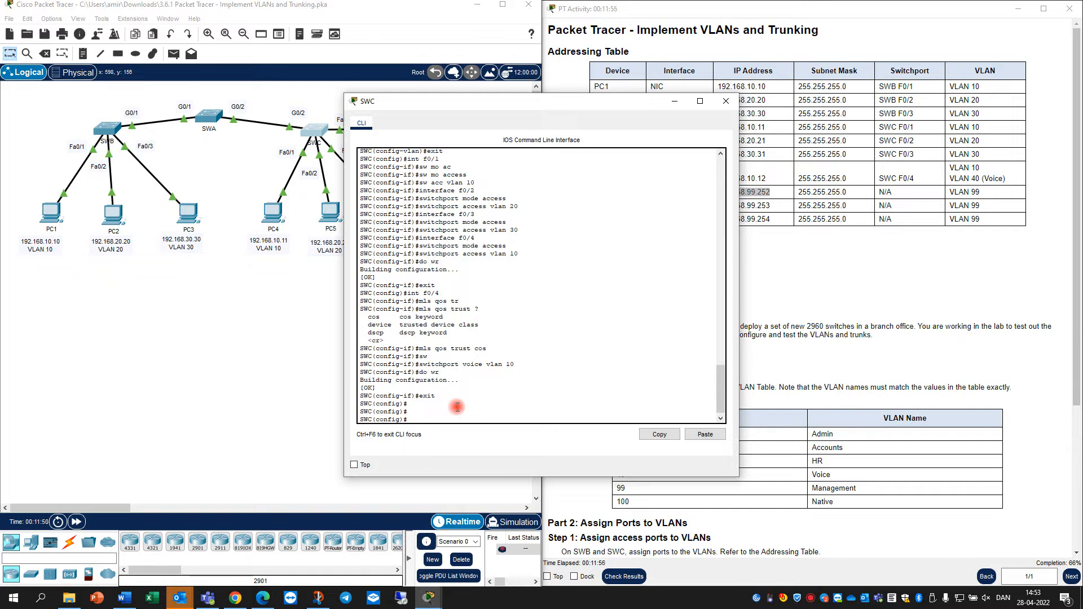
text(int vlan 99)
key(Return)
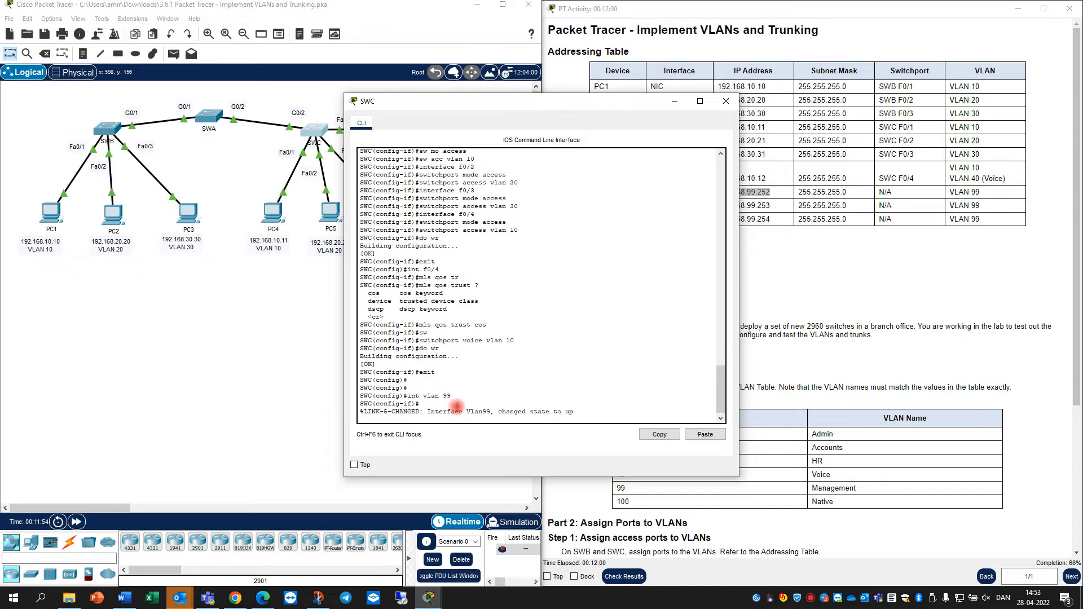
key(Return)
Assign 192.168.99.254 255.255.255.0 to SWC's VLAN 99 interface
text(ip a)
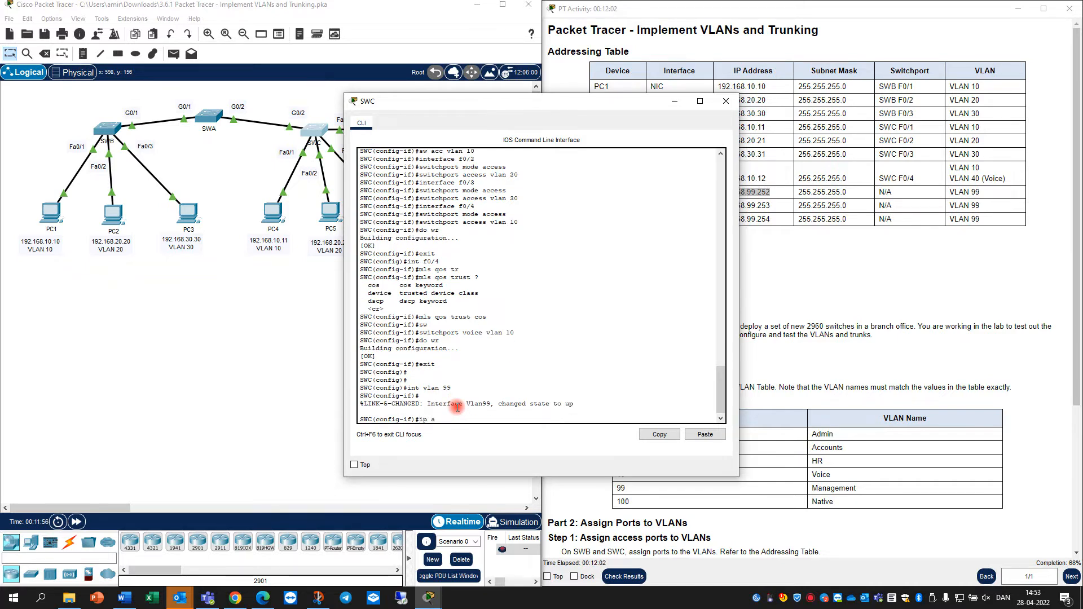
text(dd 192.16)
text(8)
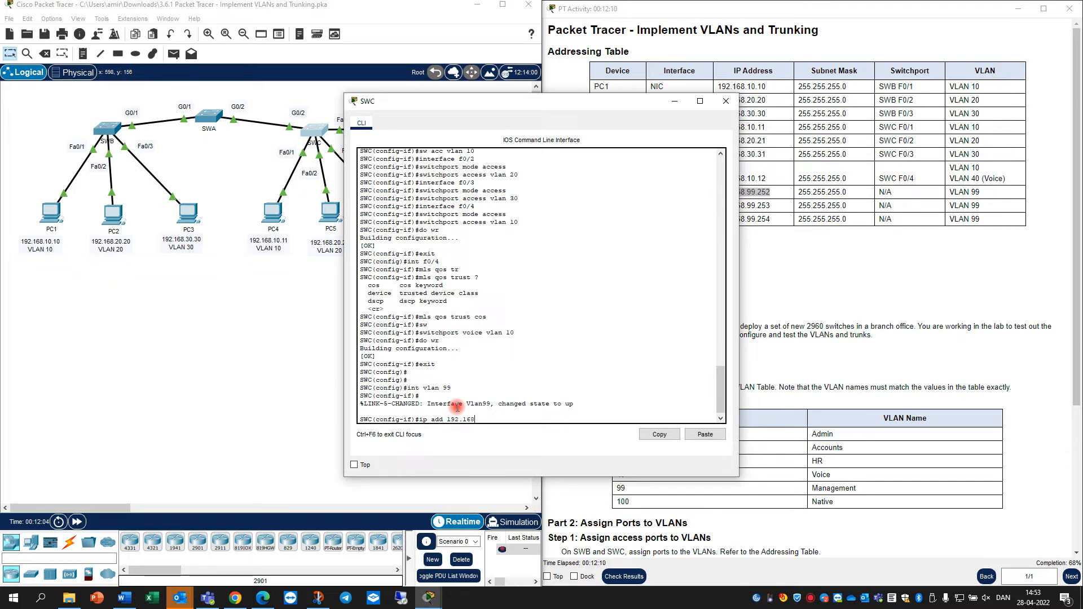
text(.99.253)
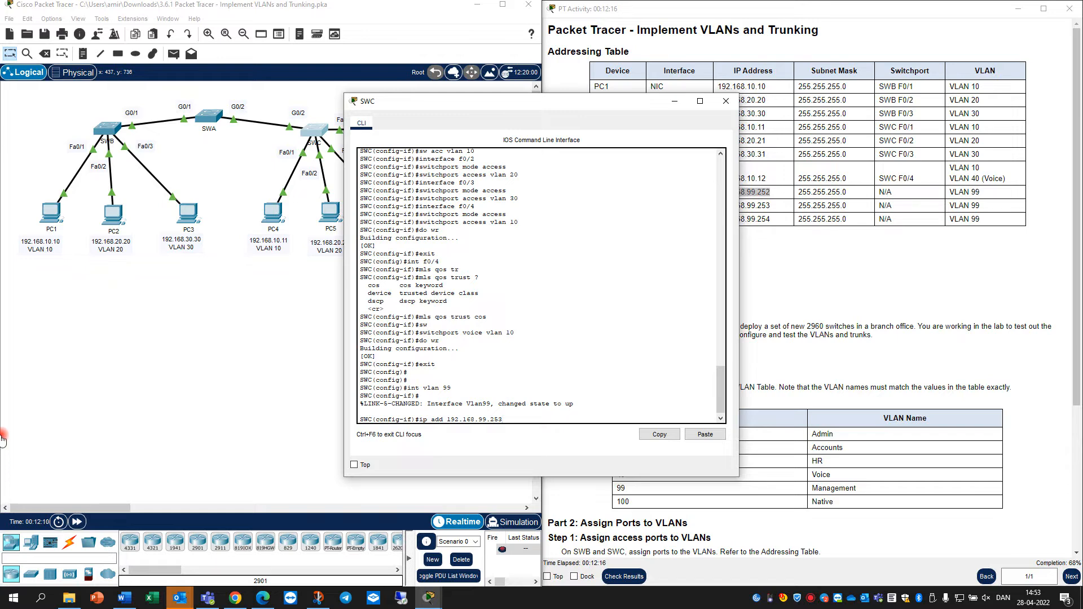
drag(592, 100, 388, 118)
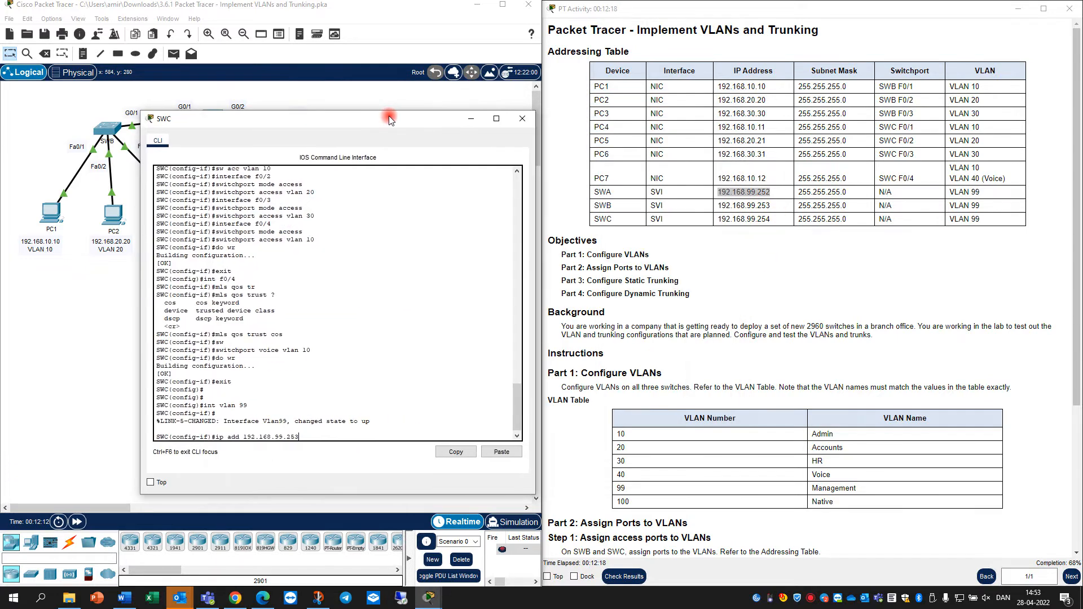
click(318, 435)
text(255.255.255.0)
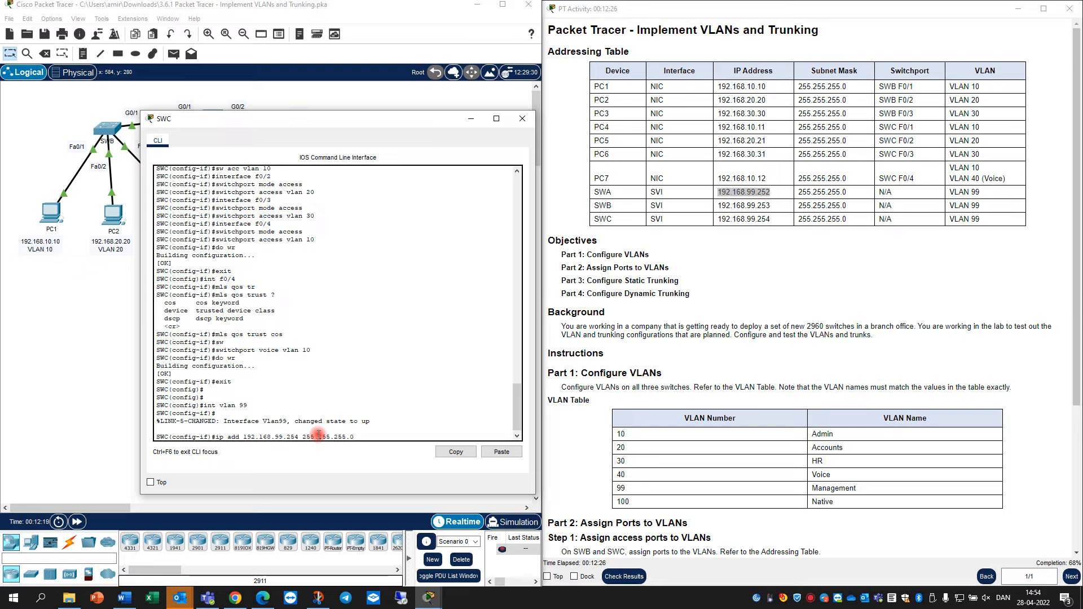
key(Return)
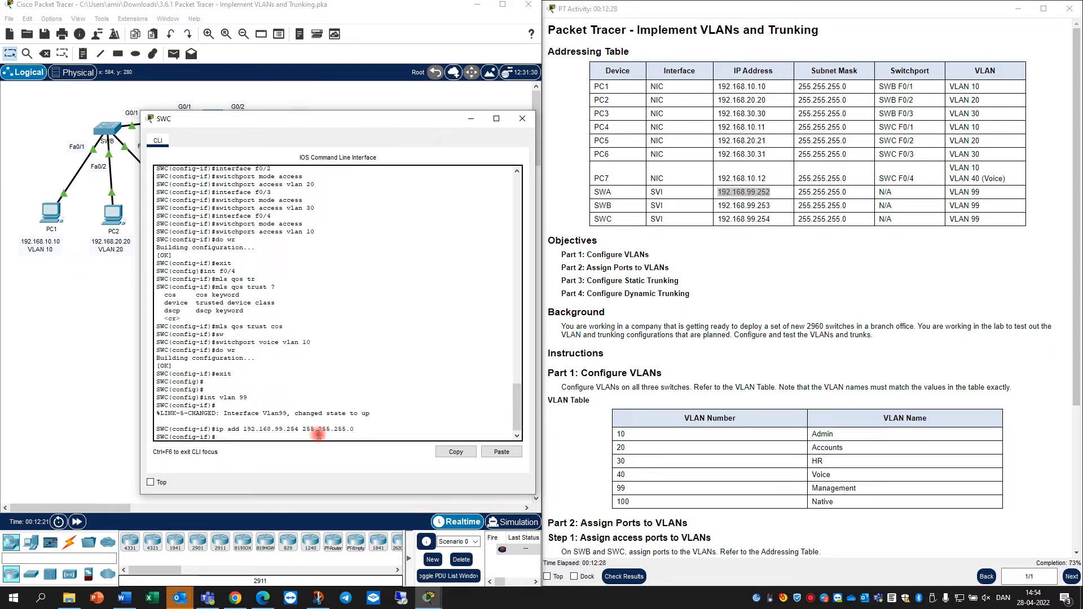
key(Return)
Save SWC's configuration with do wr and close its console
text(do)
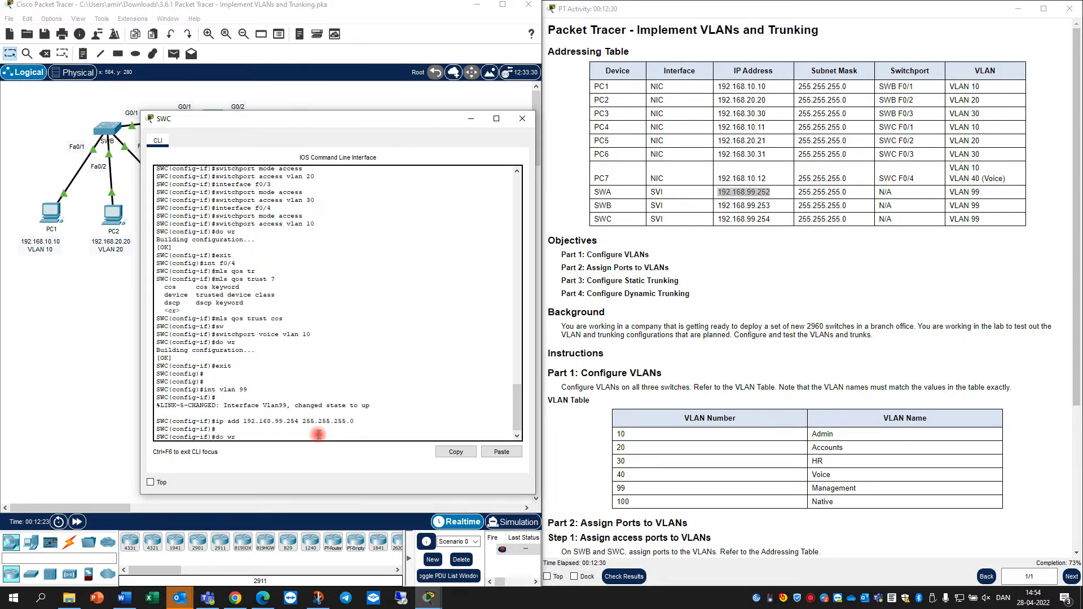
text( wr)
key(Return)
click(521, 119)
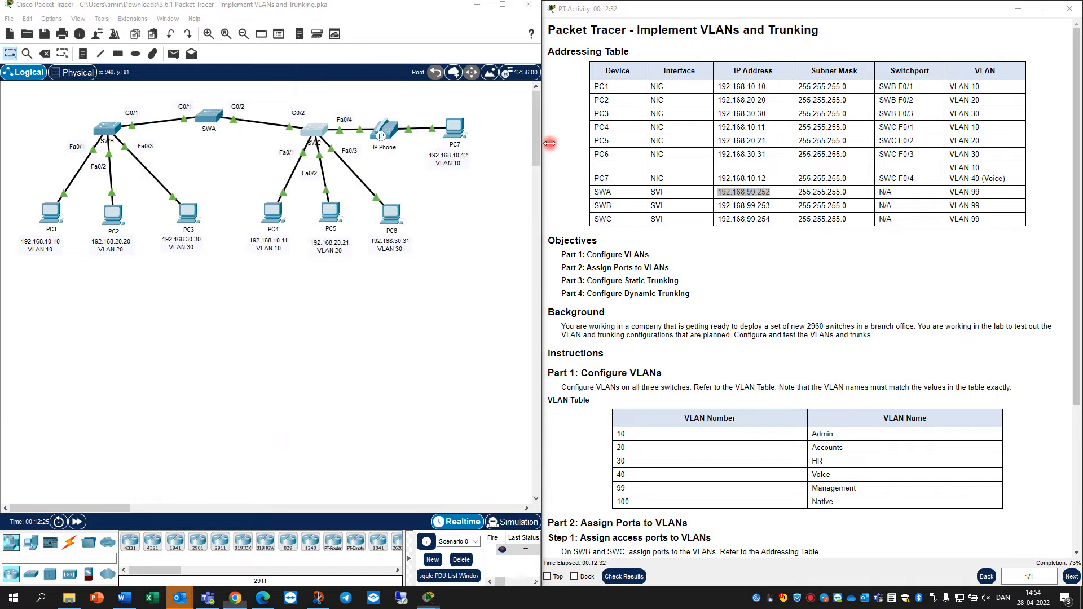
Highlight the Part 3 static and Part 4 dynamic trunking requirements, then open SWA's console
scroll(684, 305, down, 5)
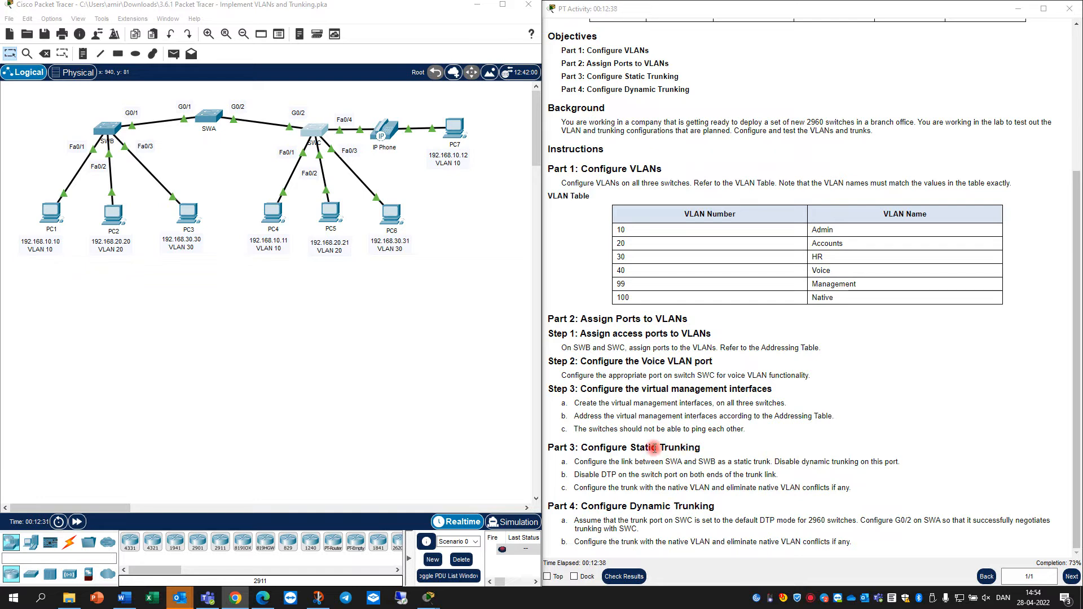
drag(636, 448, 700, 446)
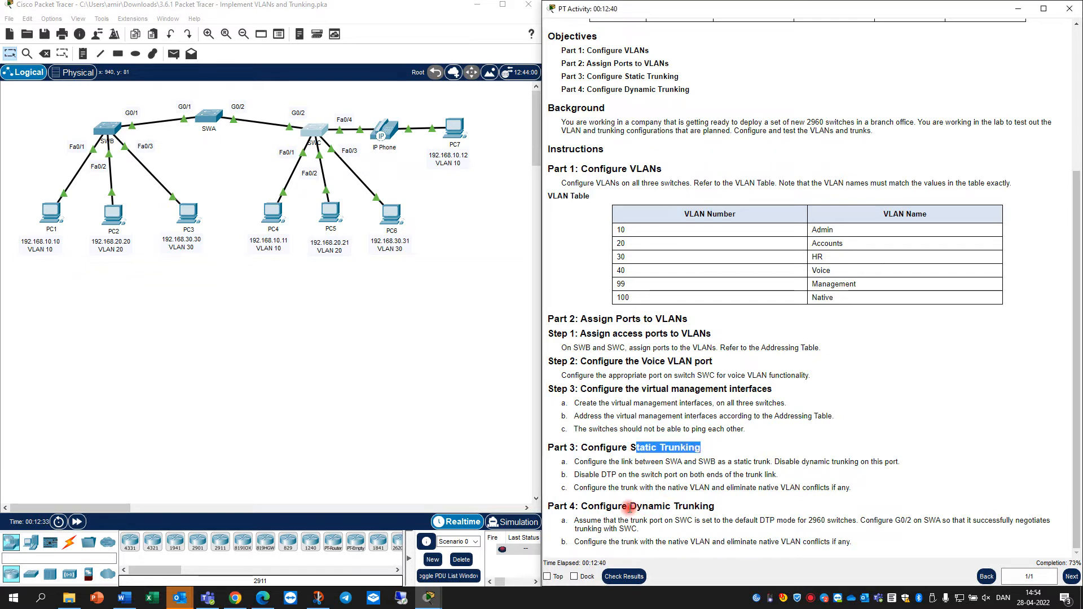
drag(629, 506, 715, 502)
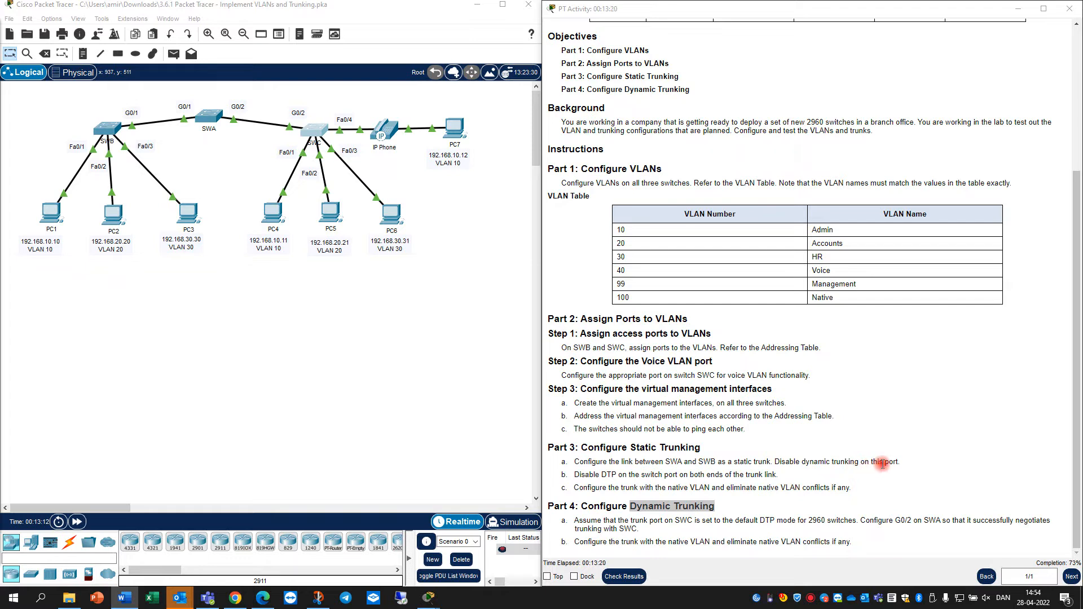
drag(902, 464, 775, 460)
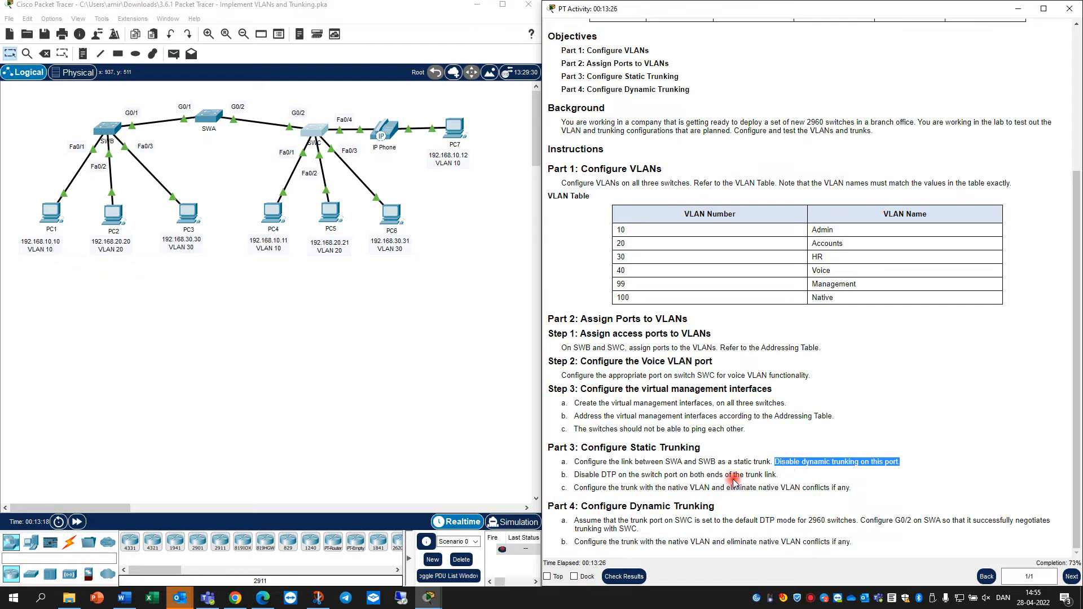
drag(735, 463, 770, 463)
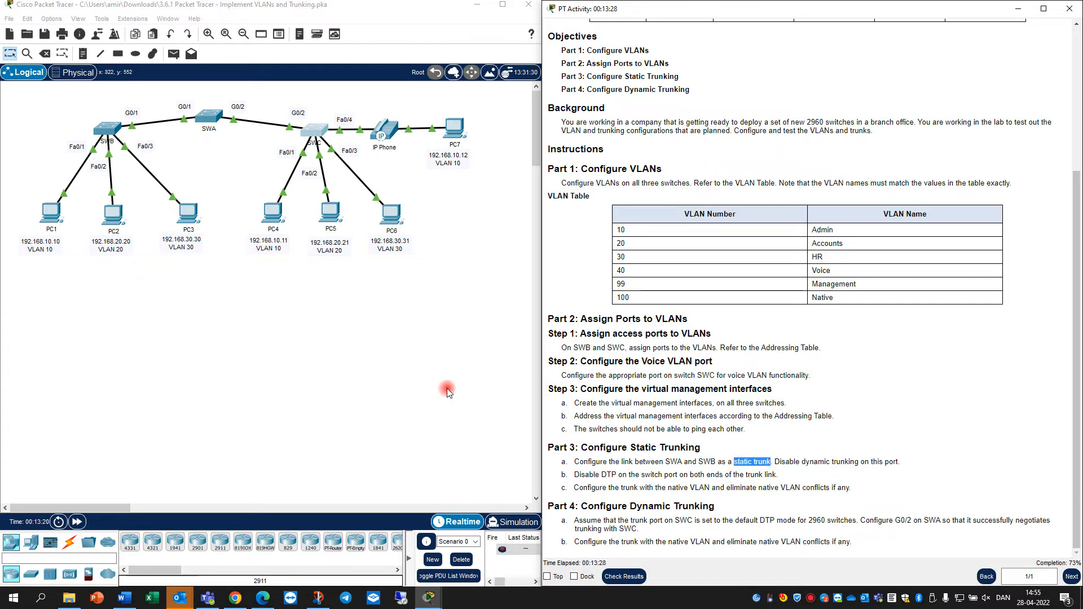
click(208, 117)
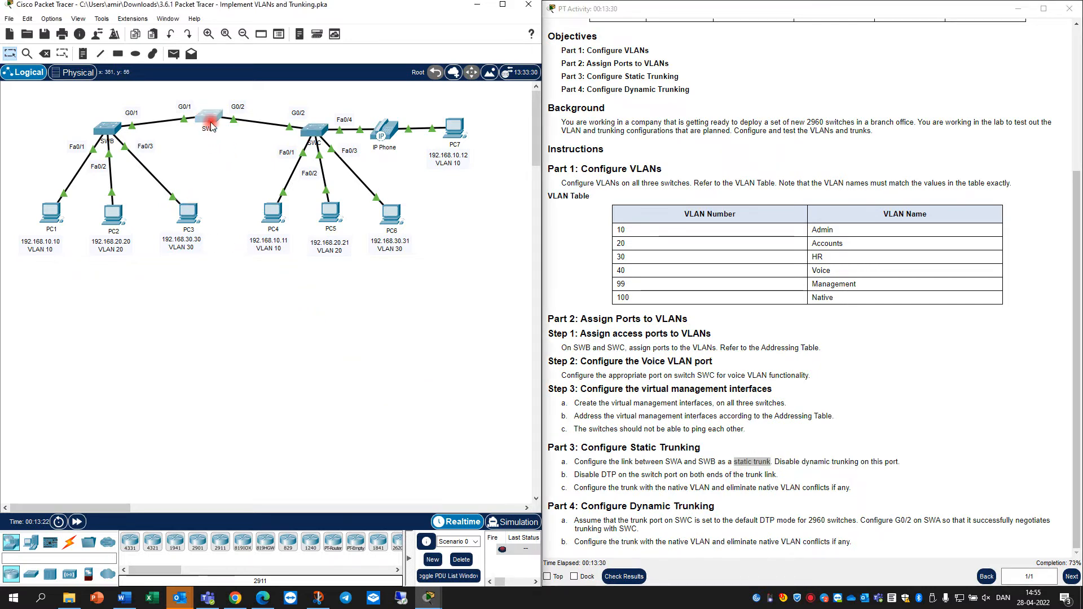
Make SWA's G0/1 a static trunk with switchport nonegotiate
click(445, 418)
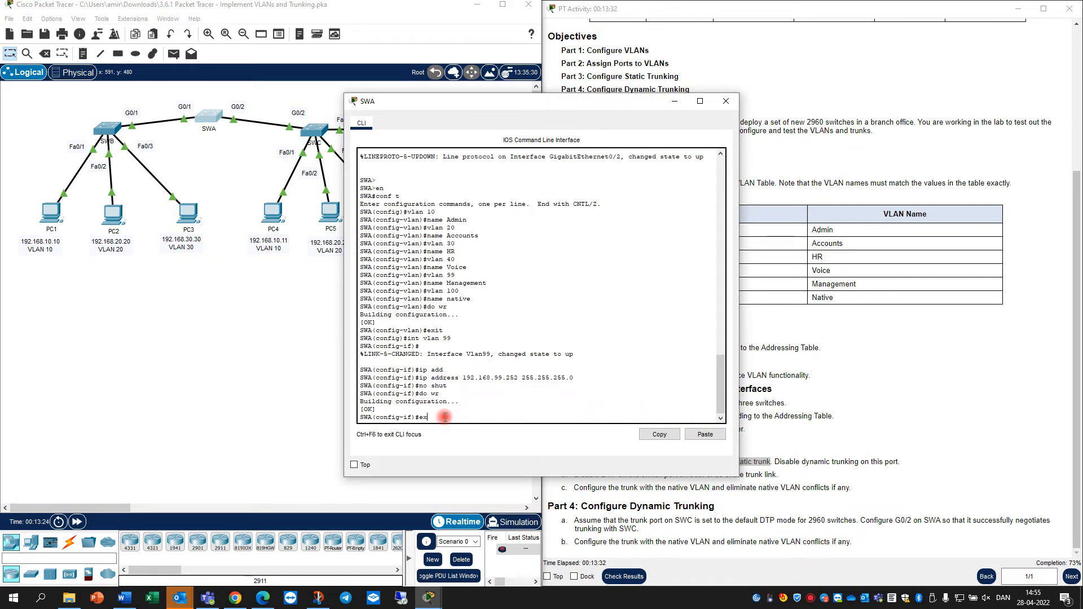
text(ex)
key(Return)
text(ig)#i)
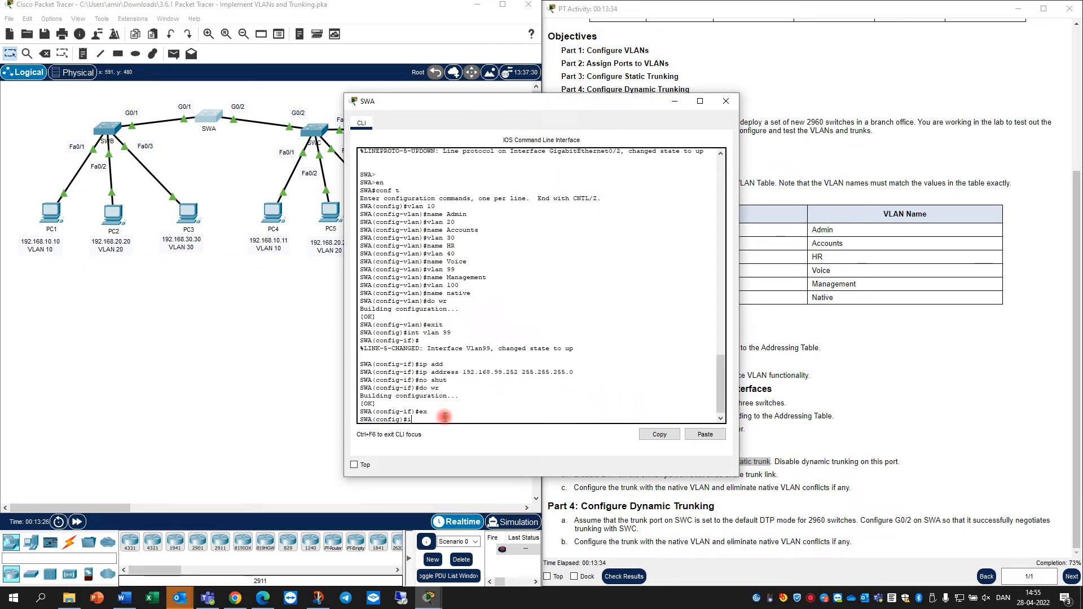
text(nt g0/1)
key(Return)
text(sw m)
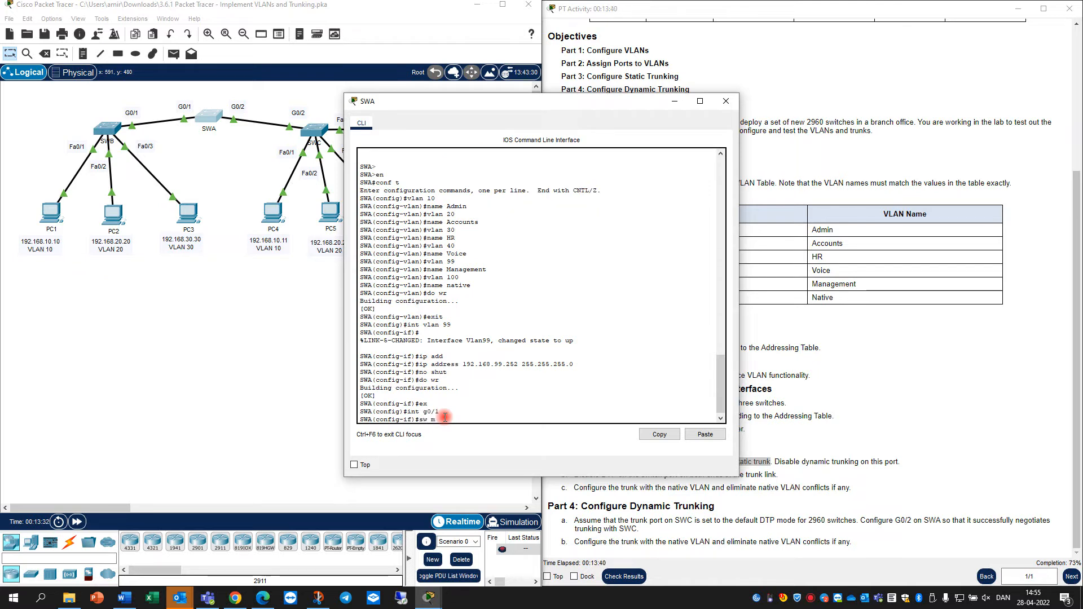
text(od tr)
key(Return)
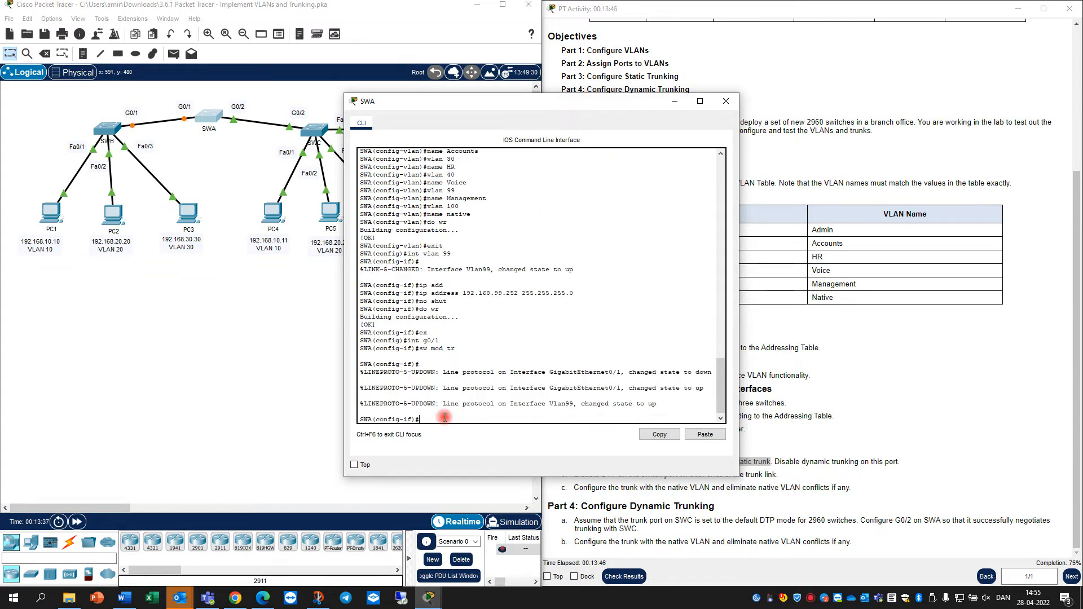
text(sw)
key(Tab)
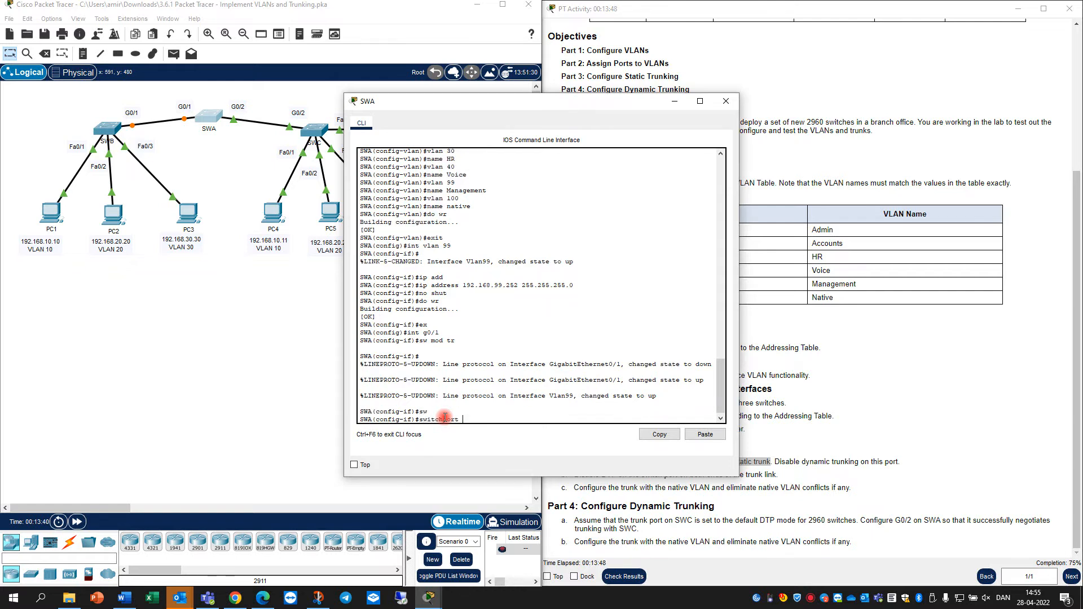
text(no)
key(Tab)
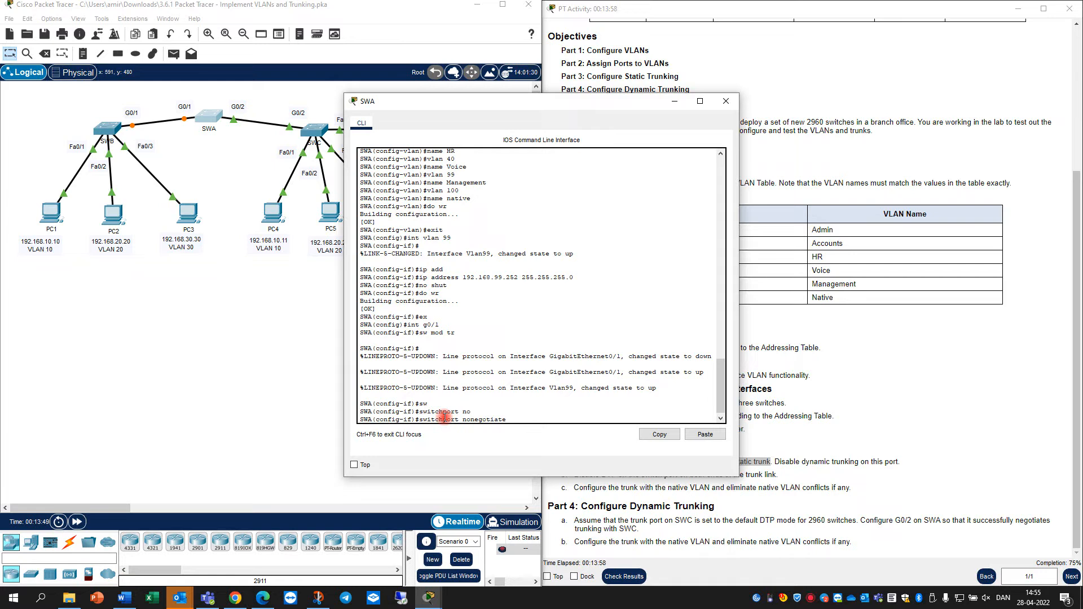
key(Return)
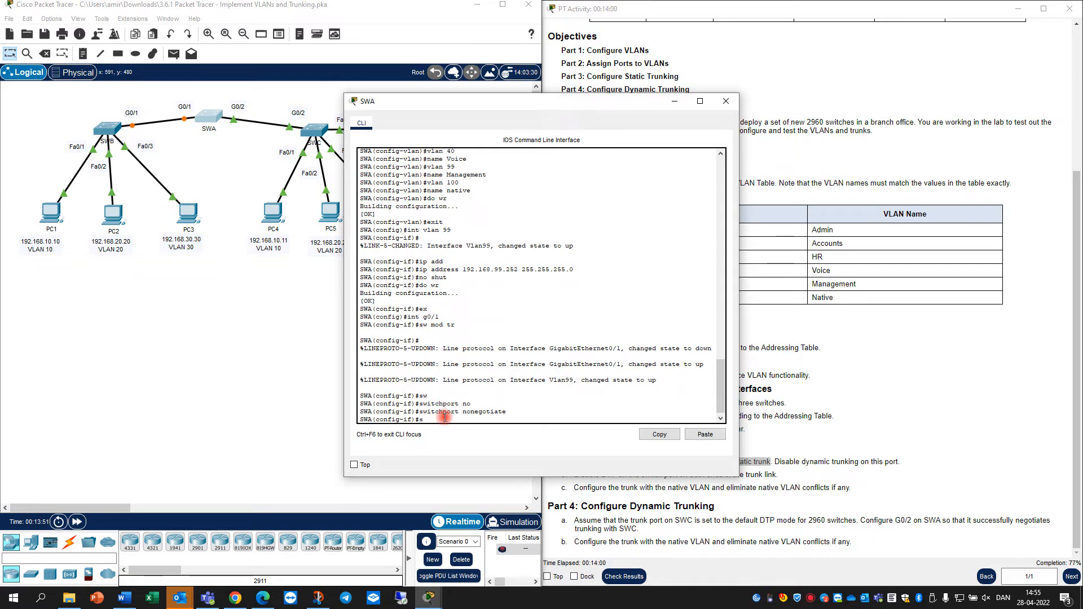
Set native VLAN 100 on SWA's G0/1 trunk and save with do wr
text(sw)
key(Tab)
text(tr)
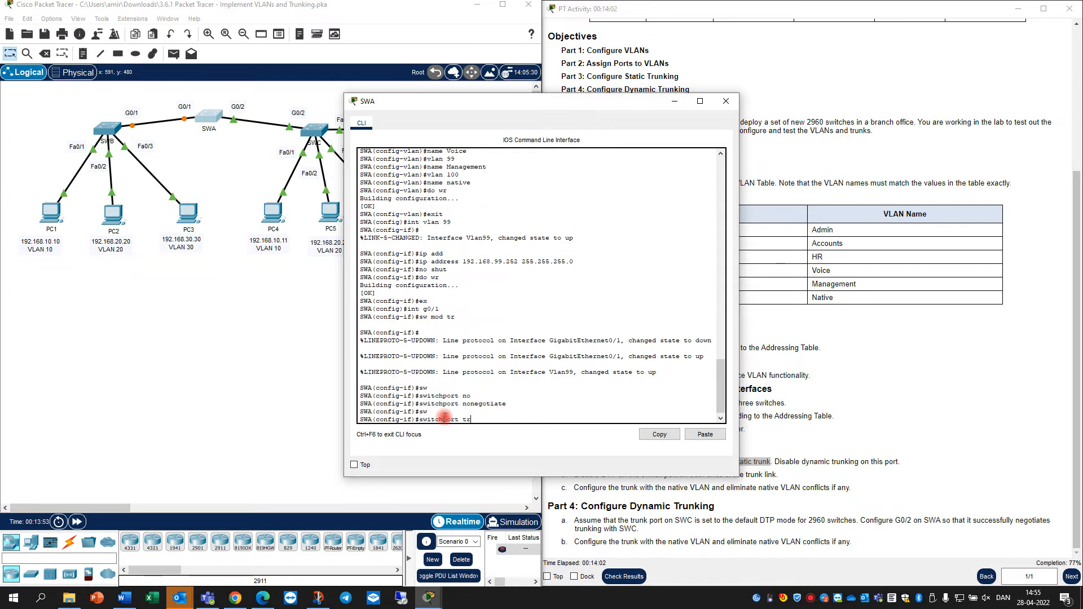
text( nativ vlan 100)
key(Return)
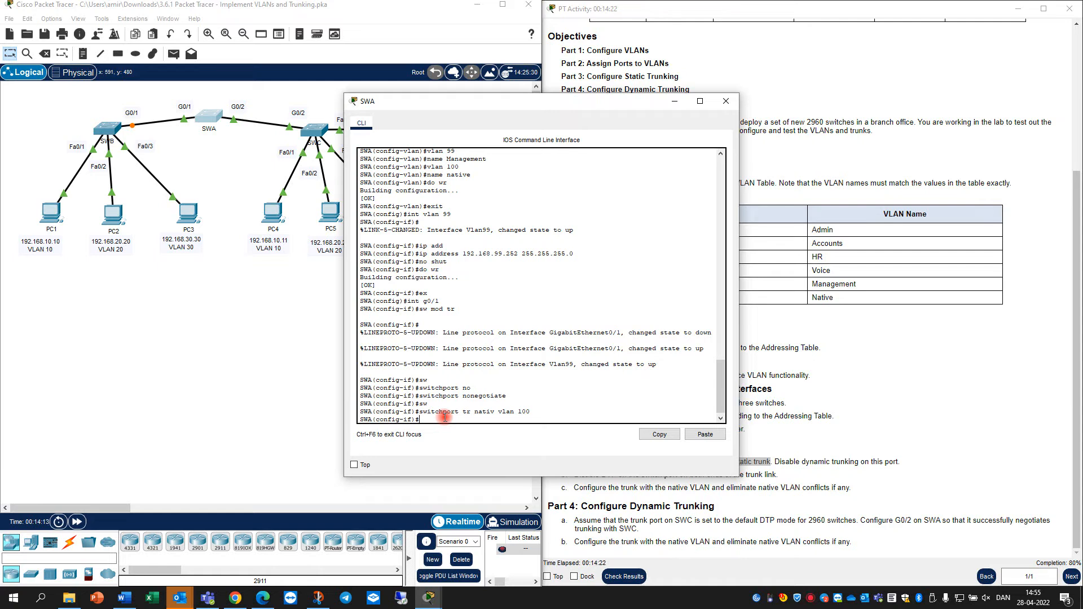
text(o wr)
key(Return)
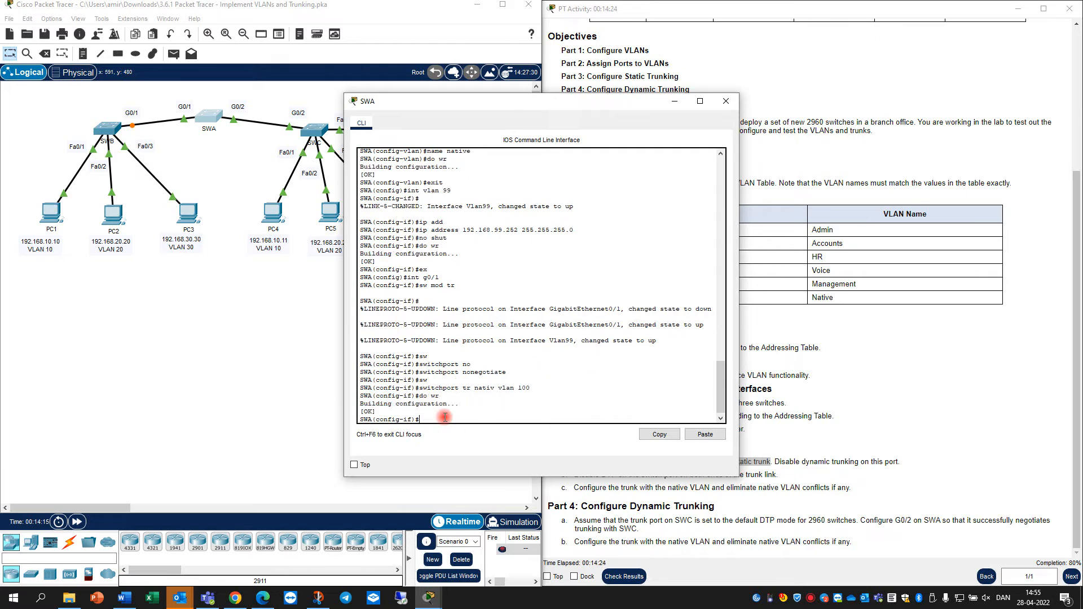
click(115, 133)
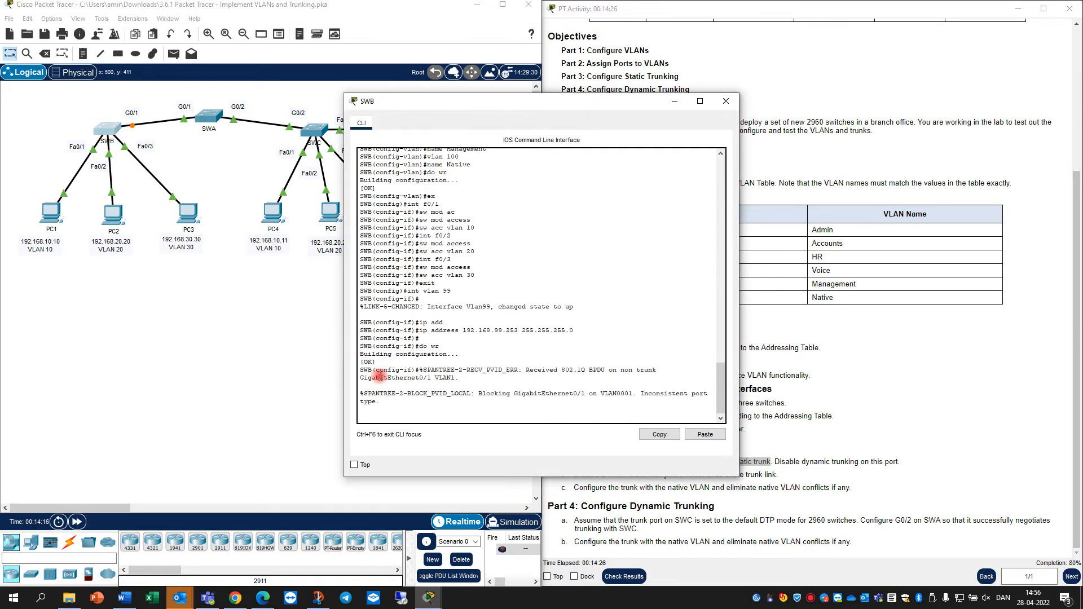
Make SWB's G0/1 a trunk port with switchport mode trunk
key(Return)
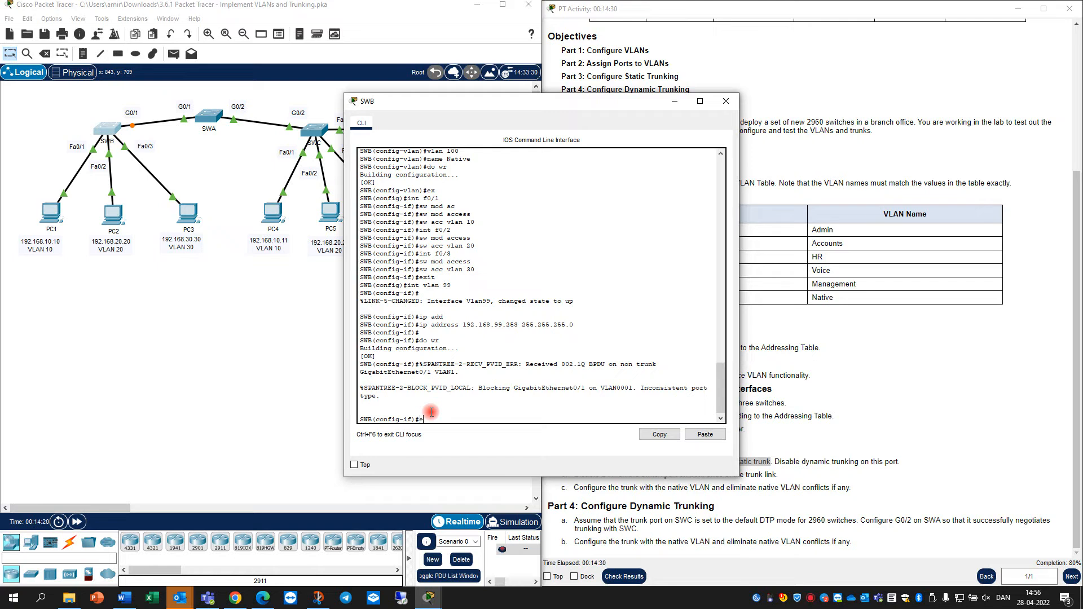
key(BackSpace)
text(int g0/1)
key(Return)
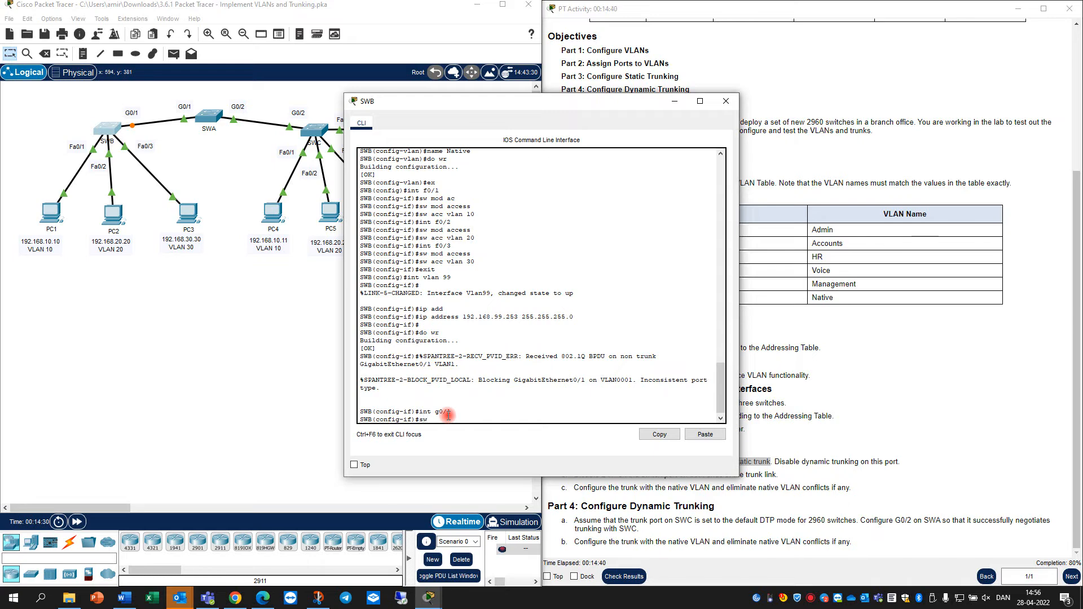
text(sw)
key(Tab)
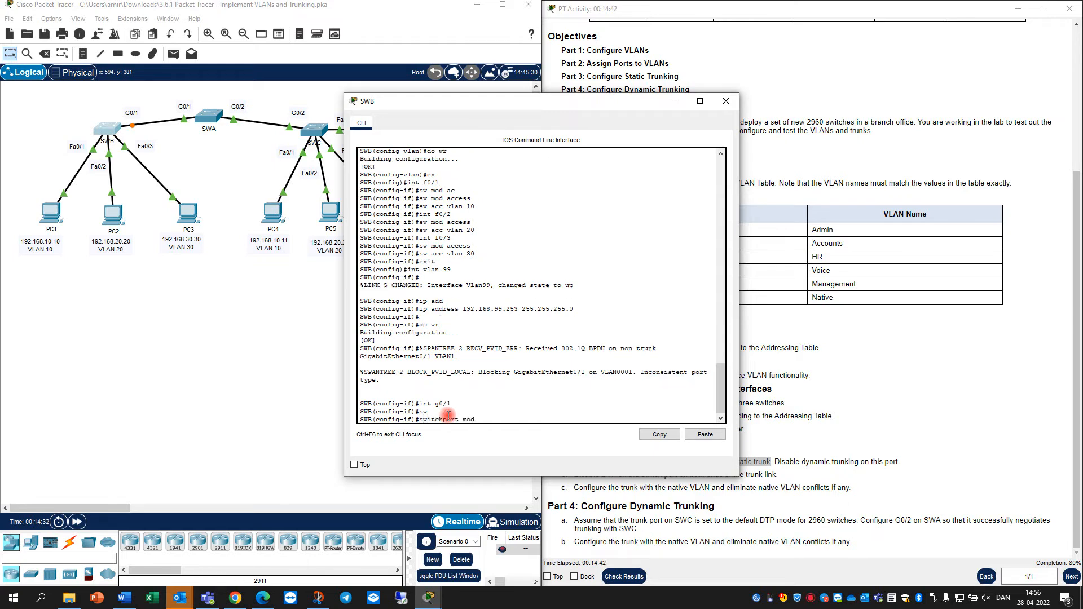
text(mod tr)
key(Tab)
key(Return)
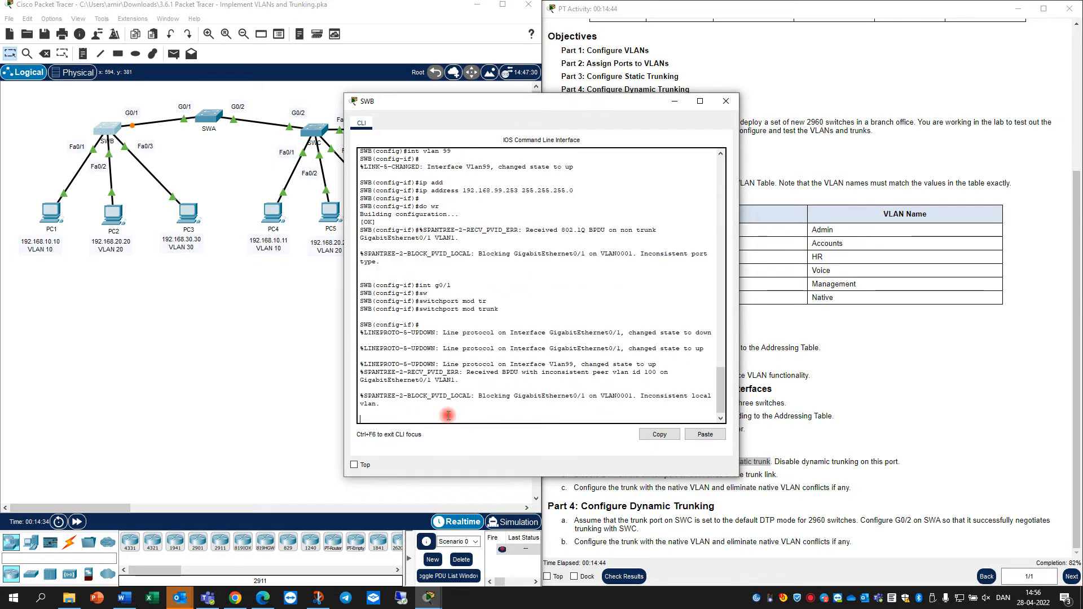
Disable DTP negotiation on SWB's G0/1 and set its native VLAN to 100
key(Up)
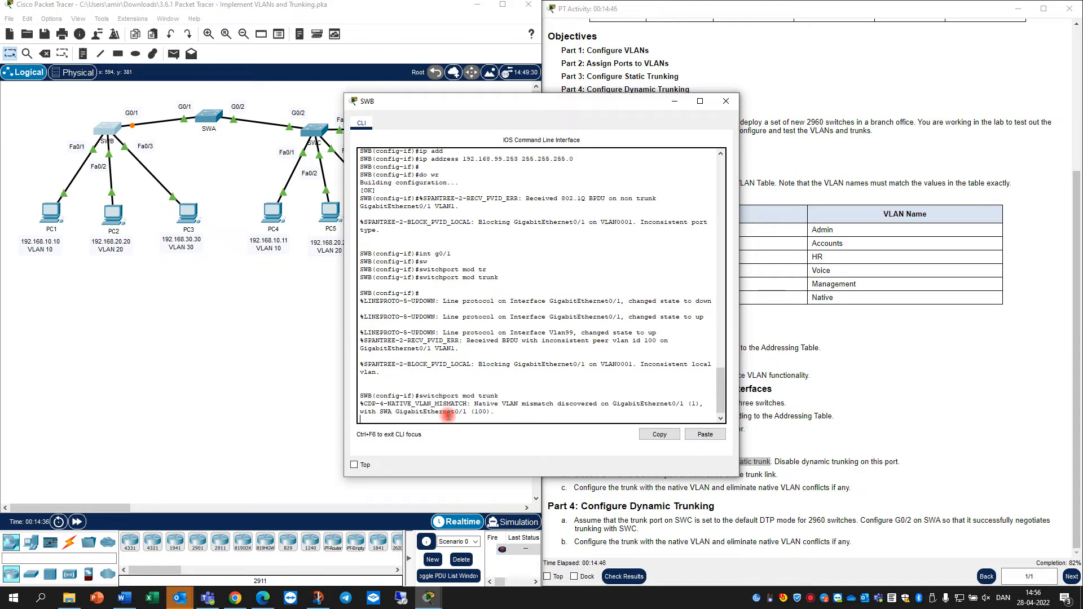
key(BackSpace)
key(BackSpace)
key(BackSpace)
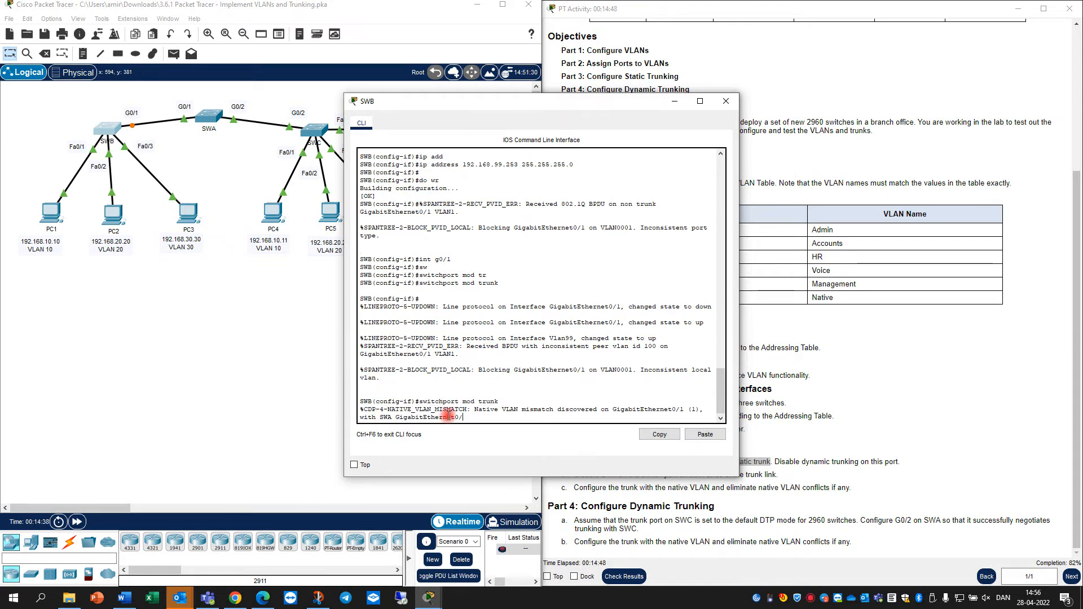
text(mode)
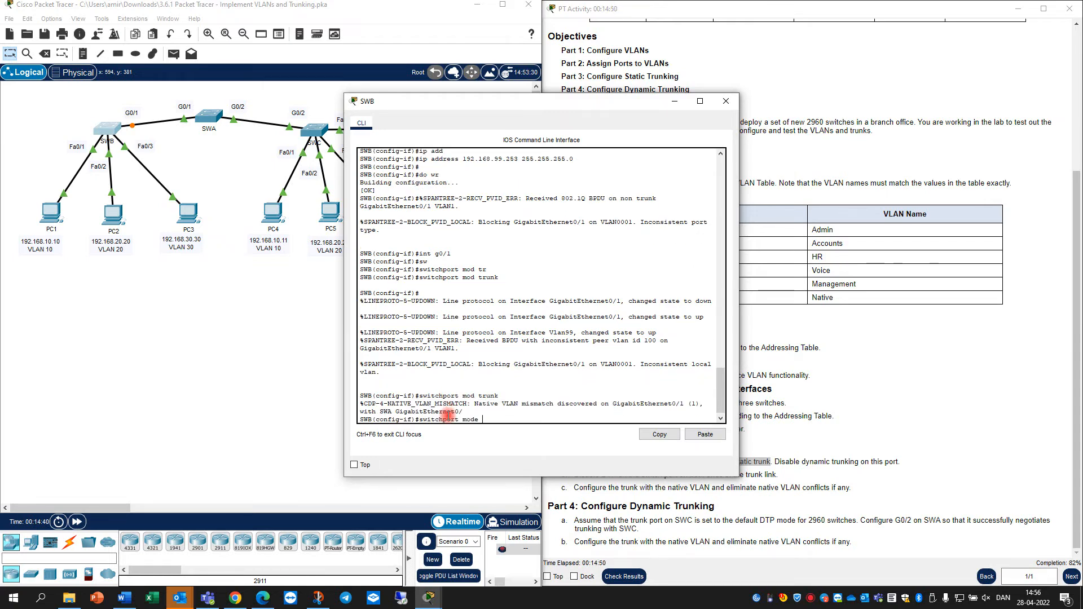
key(BackSpace)
key(BackSpace)
key(BackSpace)
text(no)
key(Tab)
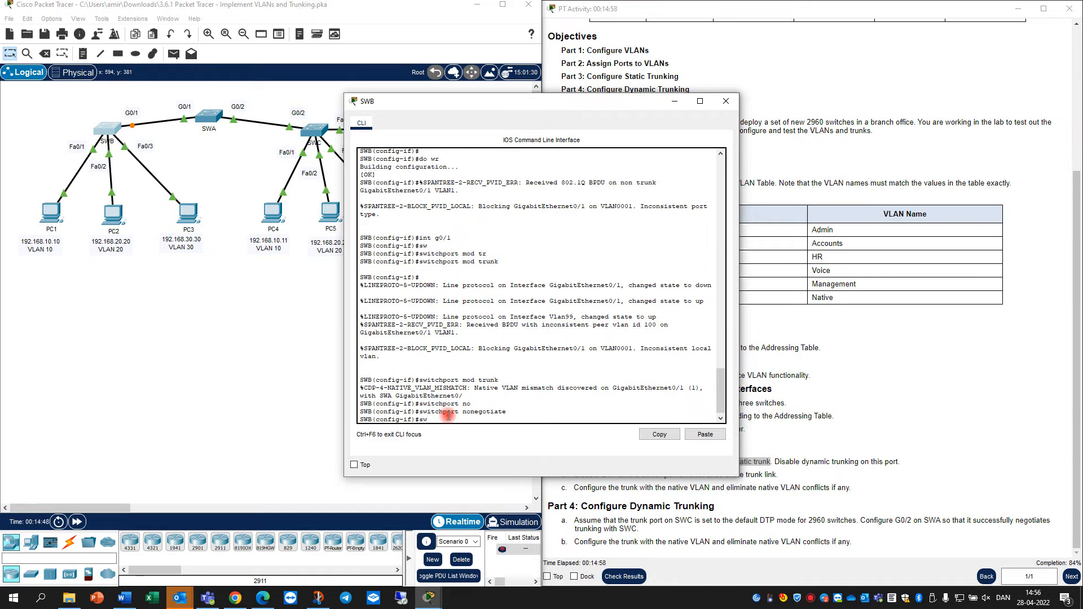
key(Tab)
text(tr)
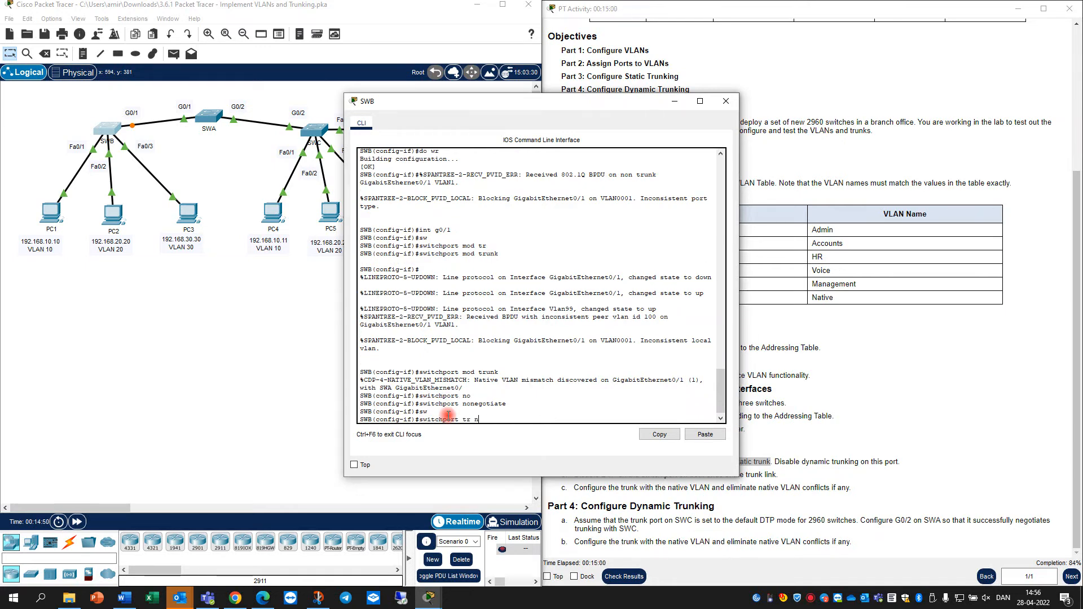
text( nat)
key(Tab)
text(vlan)
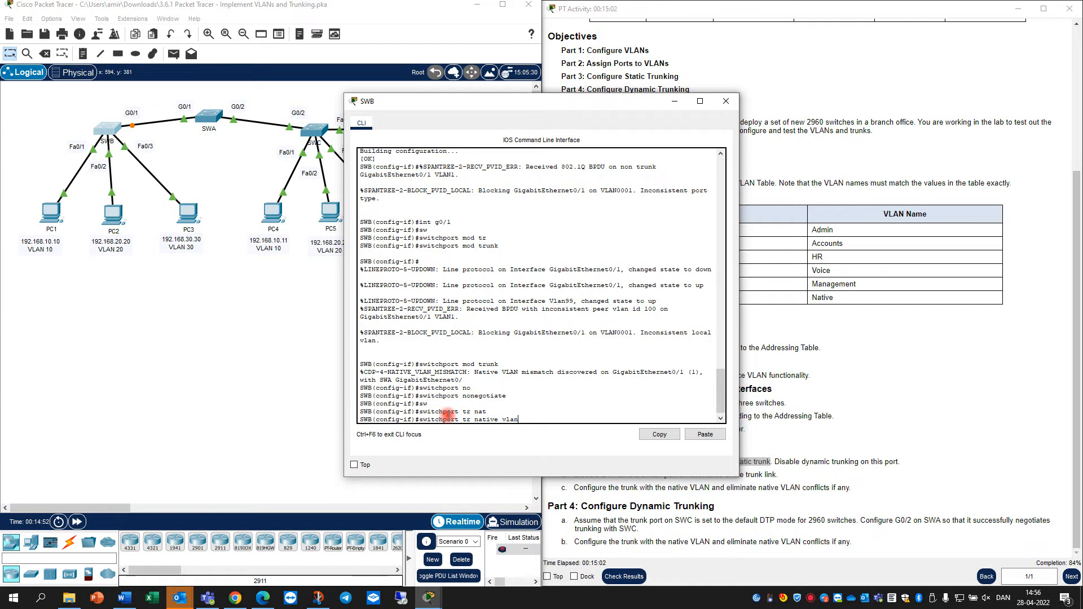
text( 100)
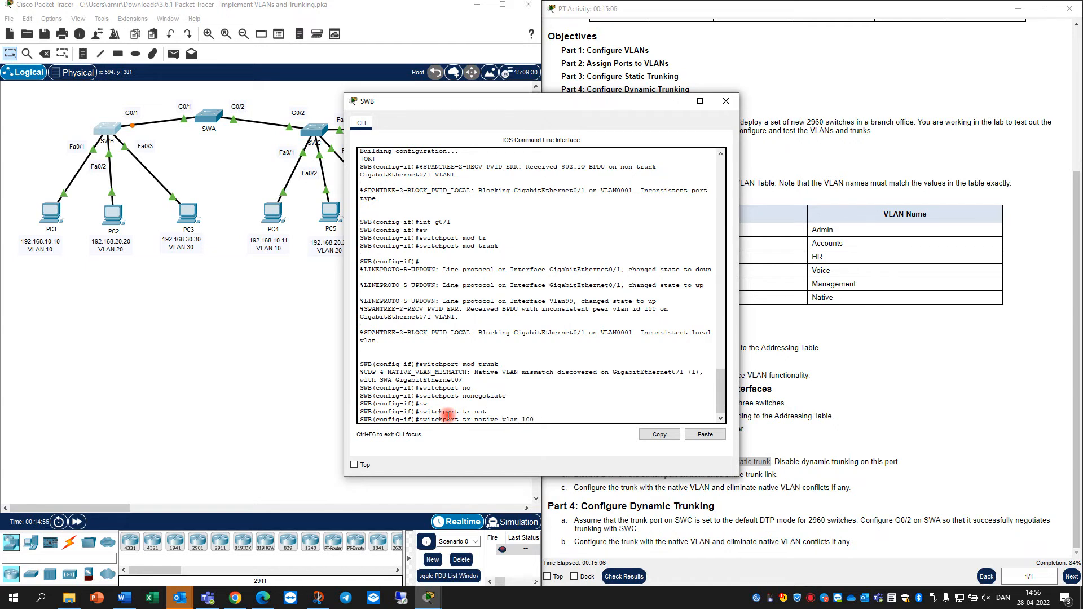
key(Return)
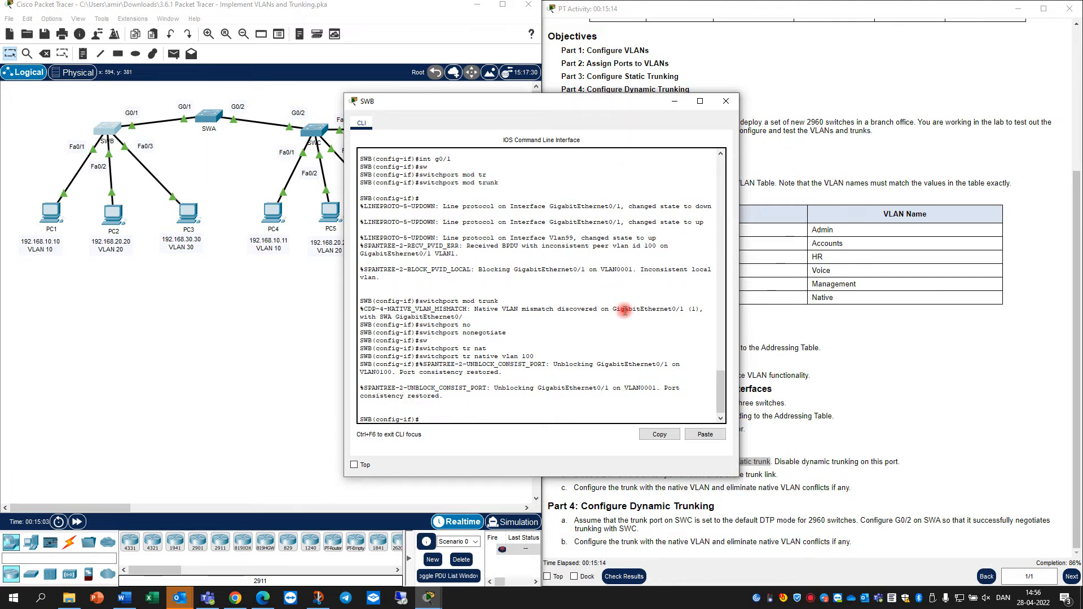
Save SWB's configuration with do wr and close its console
text(do wr)
key(Return)
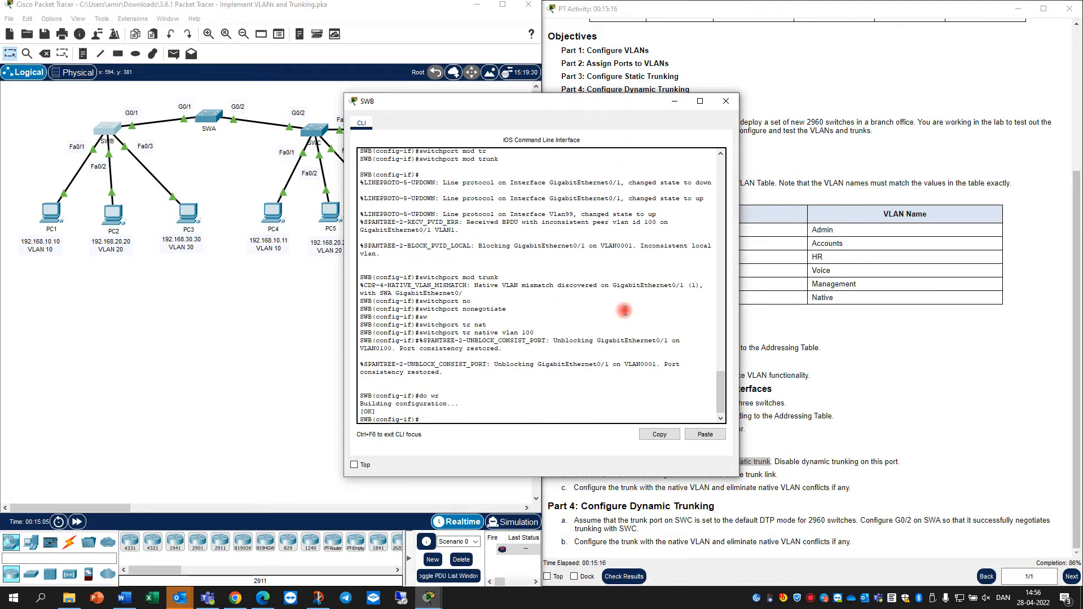
click(726, 101)
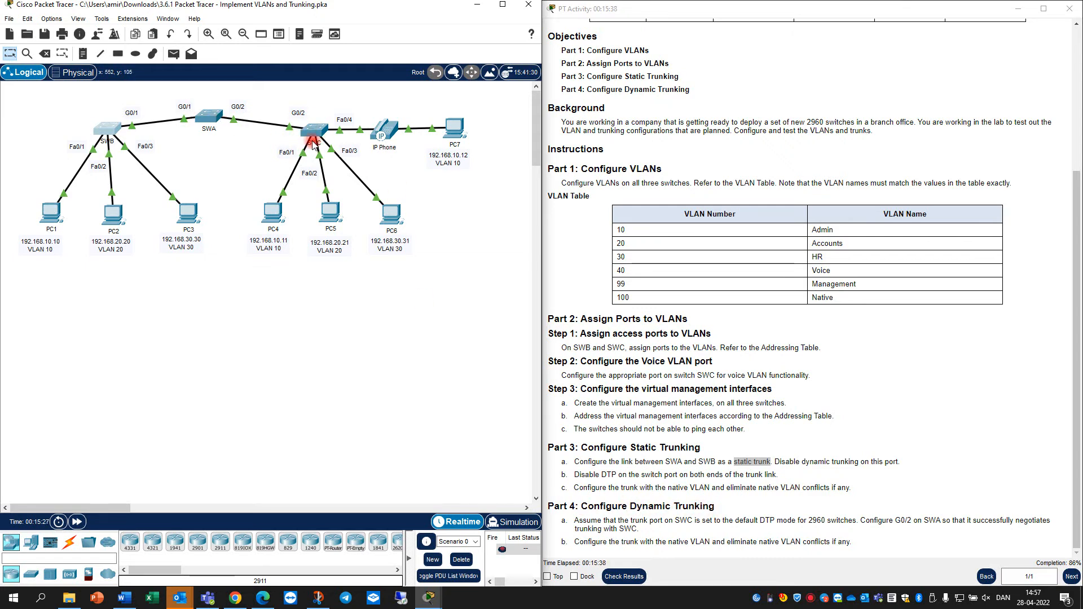
Open switch SWA's CLI from the topology
mouse_move(314, 146)
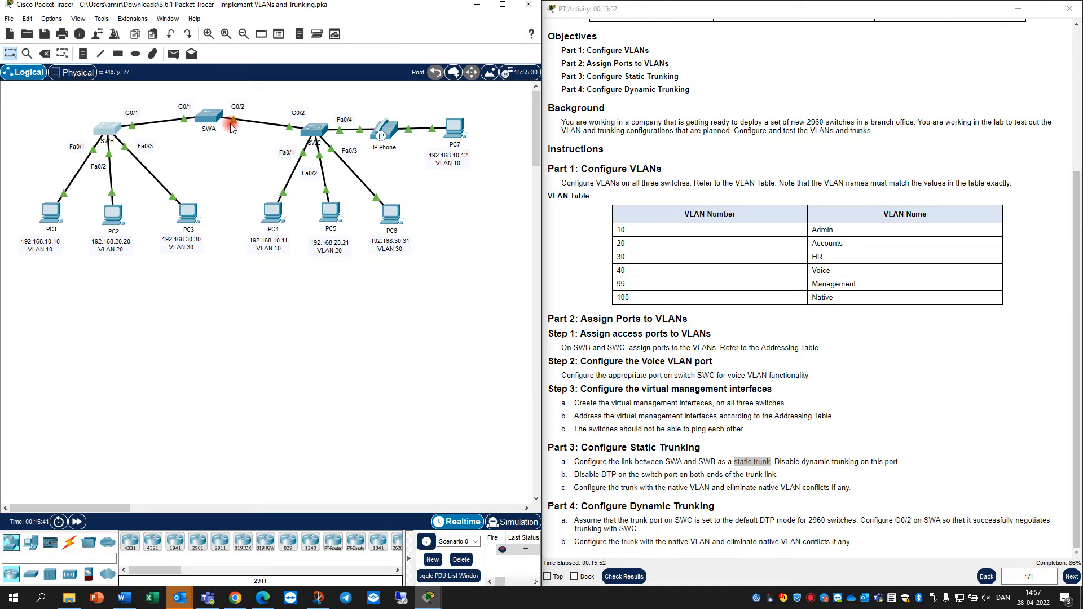
click(209, 115)
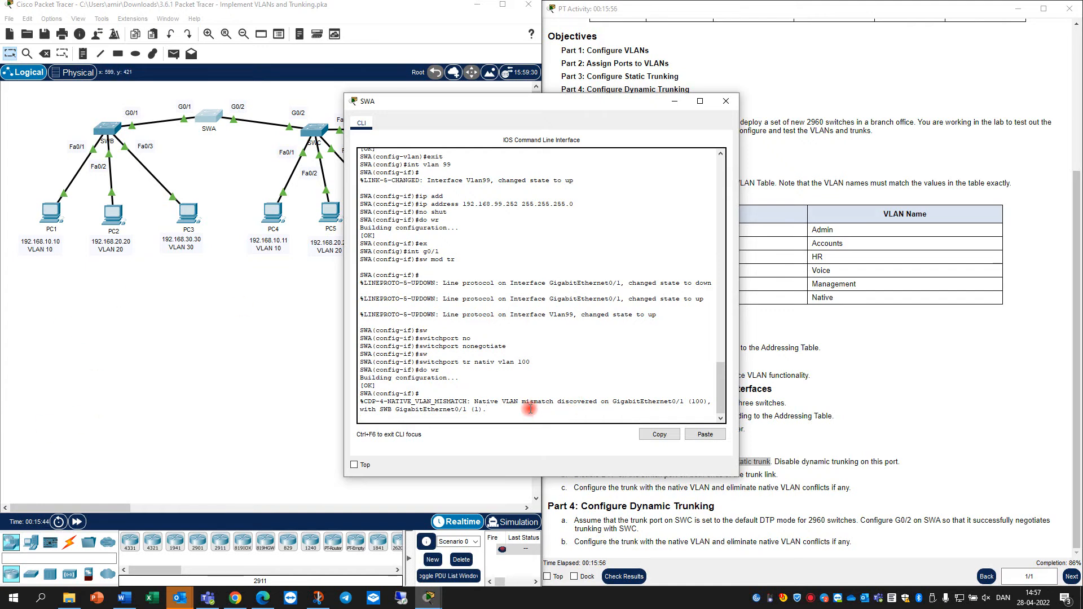
Set SWA's G0/2 to switchport mode dynamic desirable
key(Return)
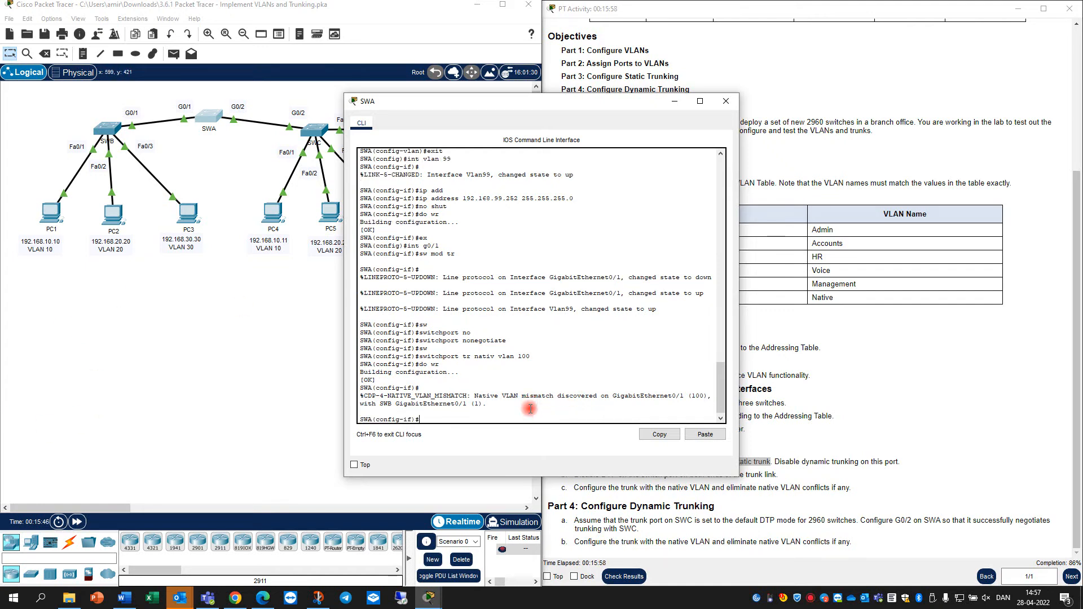
text(int g0/2)
key(Return)
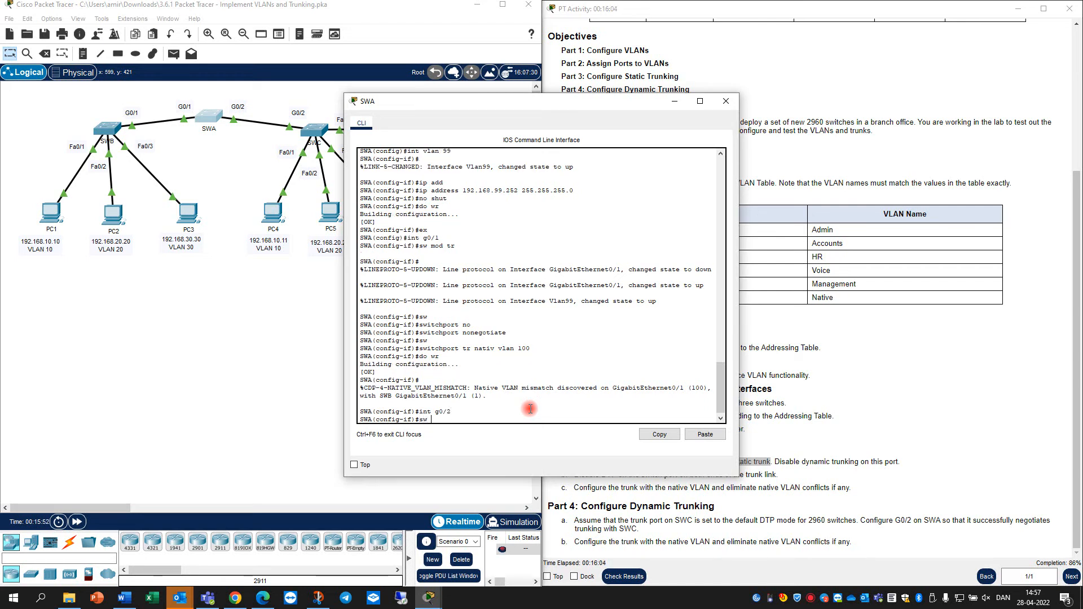
text(sw mo dy de)
key(Tab)
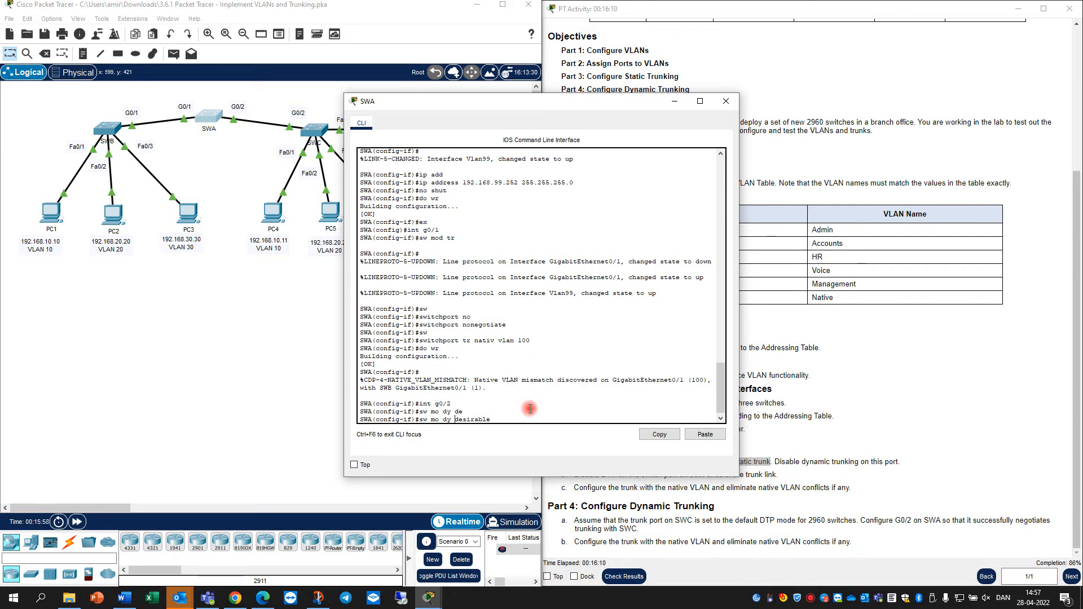
text(namic de)
key(End)
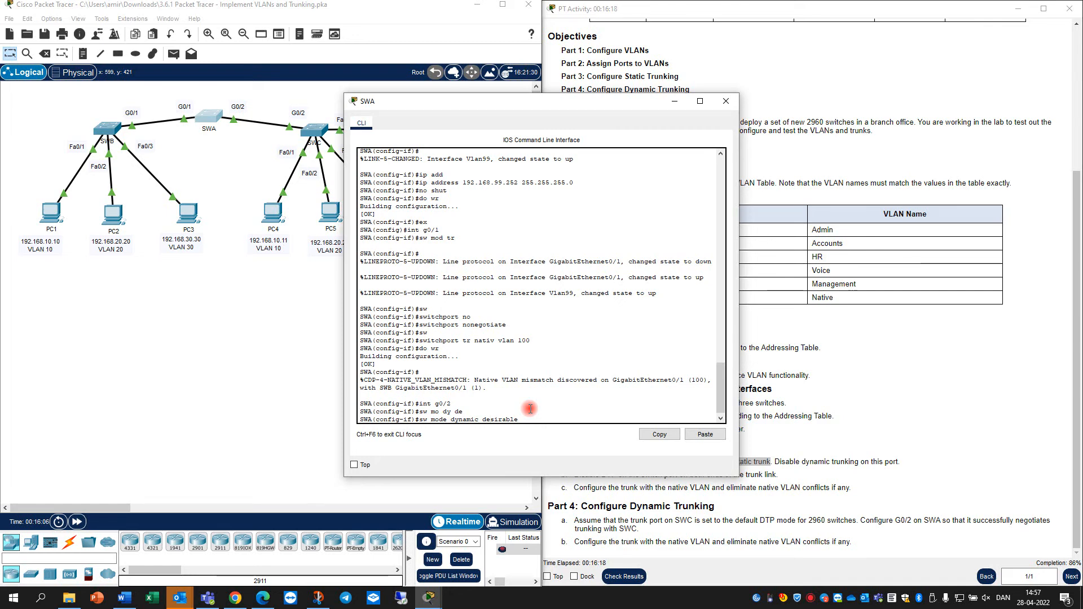
key(Return)
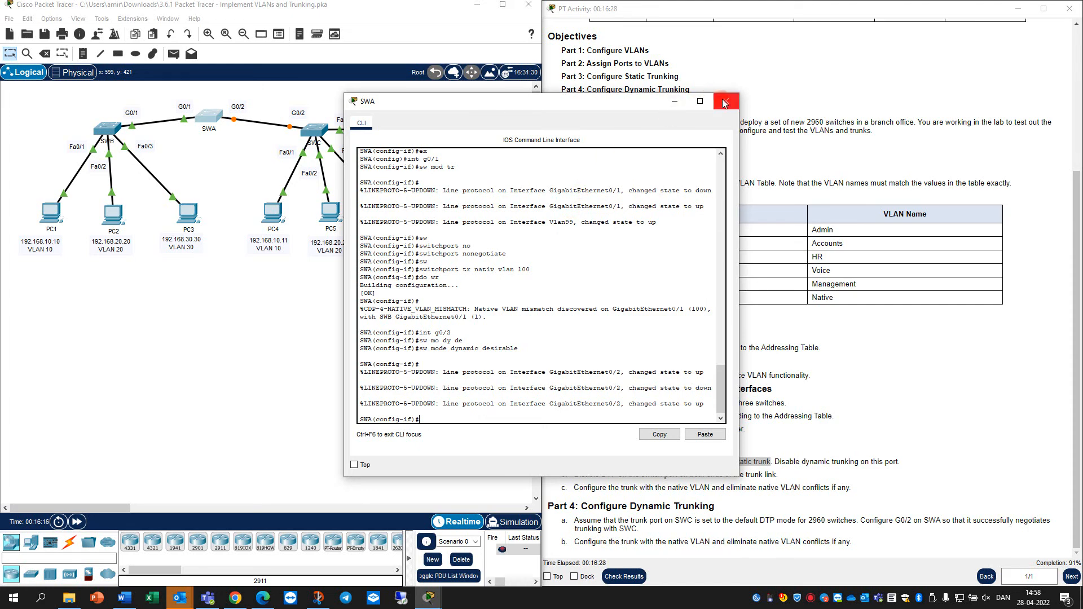
Save SWA's configuration with do wr
text(o wr)
key(Return)
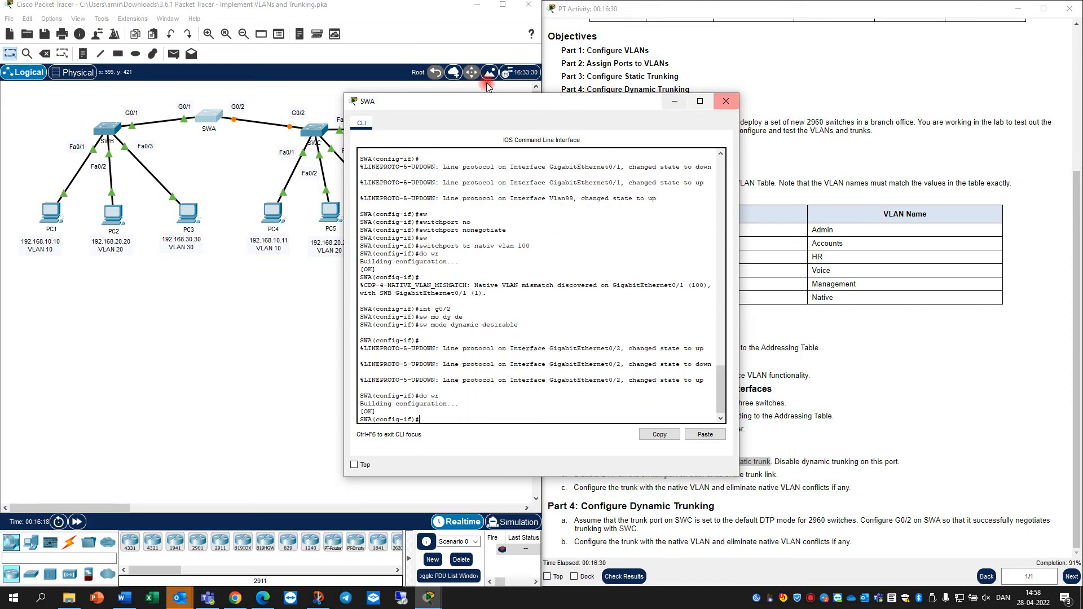
click(310, 130)
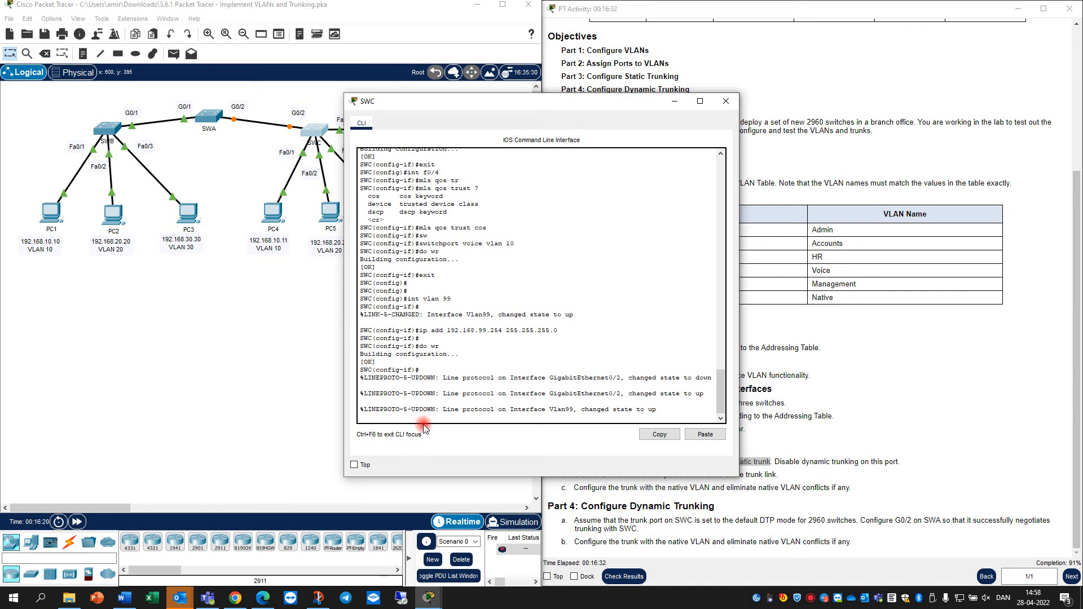
Make SWC's G0/2 a trunk port with native VLAN 100
key(Return)
key(Return)
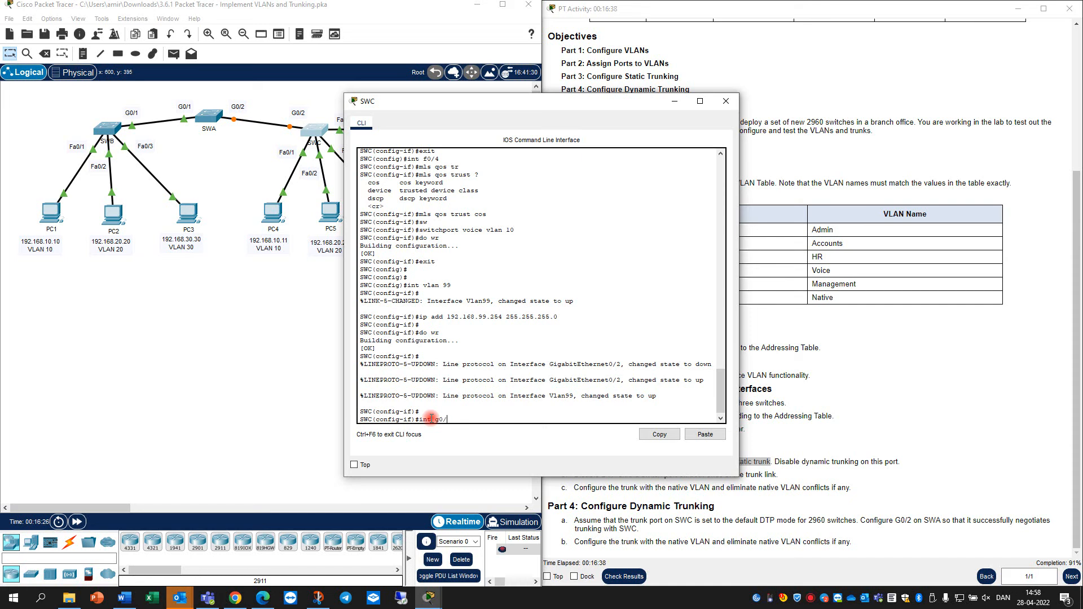
text(int g0/2)
key(Return)
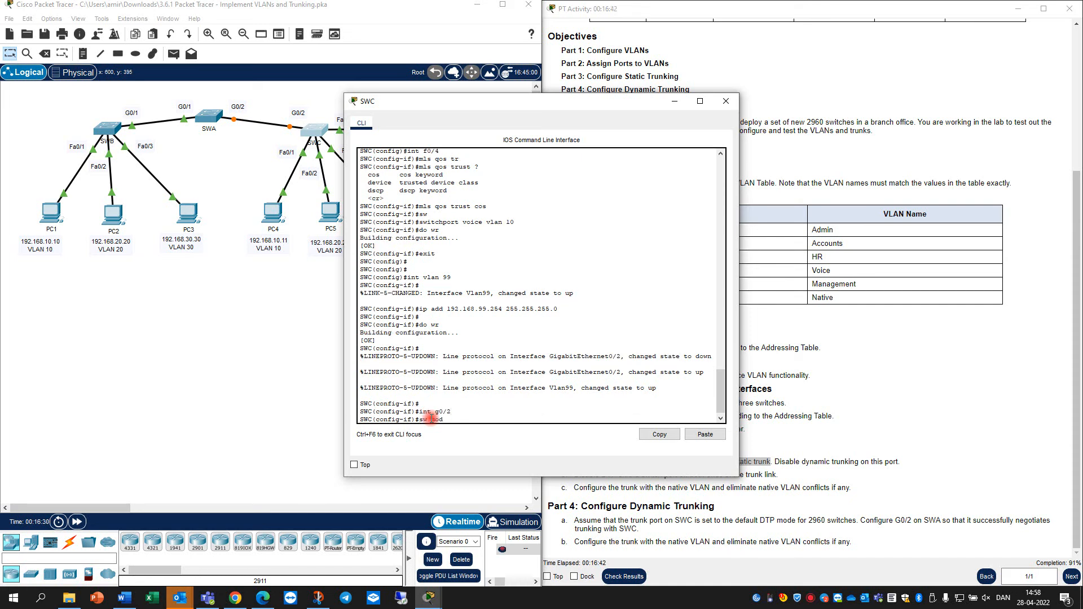
text(sw mod tr)
key(Return)
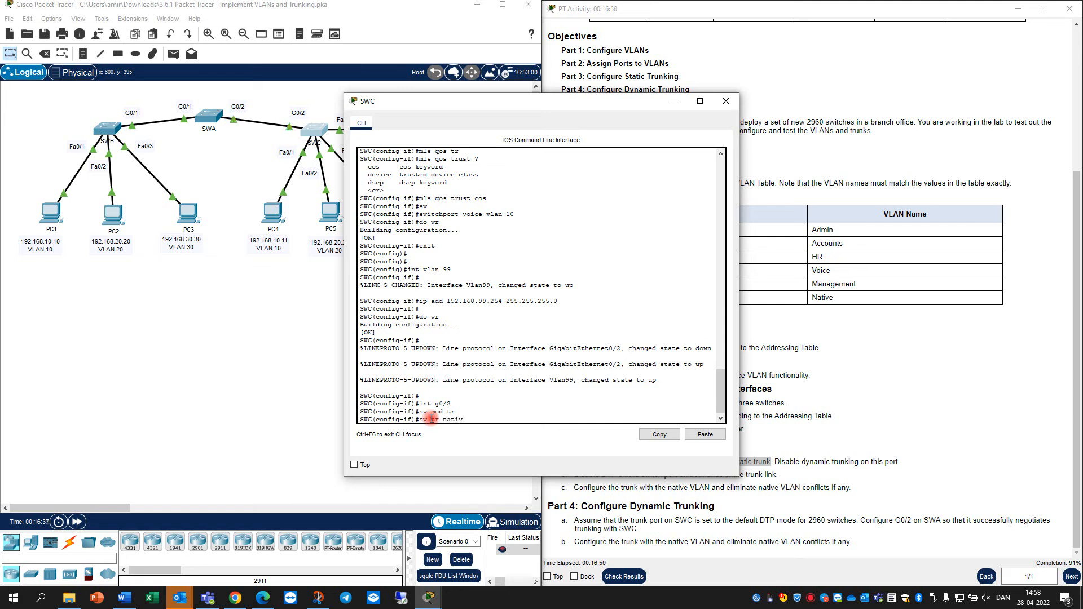
text(sw tr nativ)
key(Tab)
text(vl)
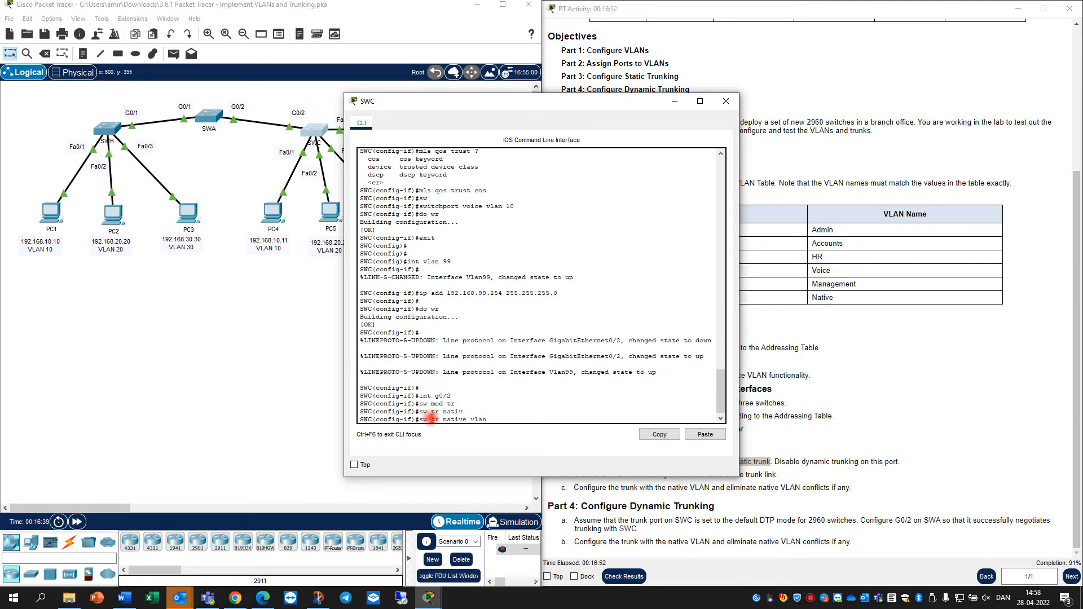
text(an 100)
key(Return)
key(Return)
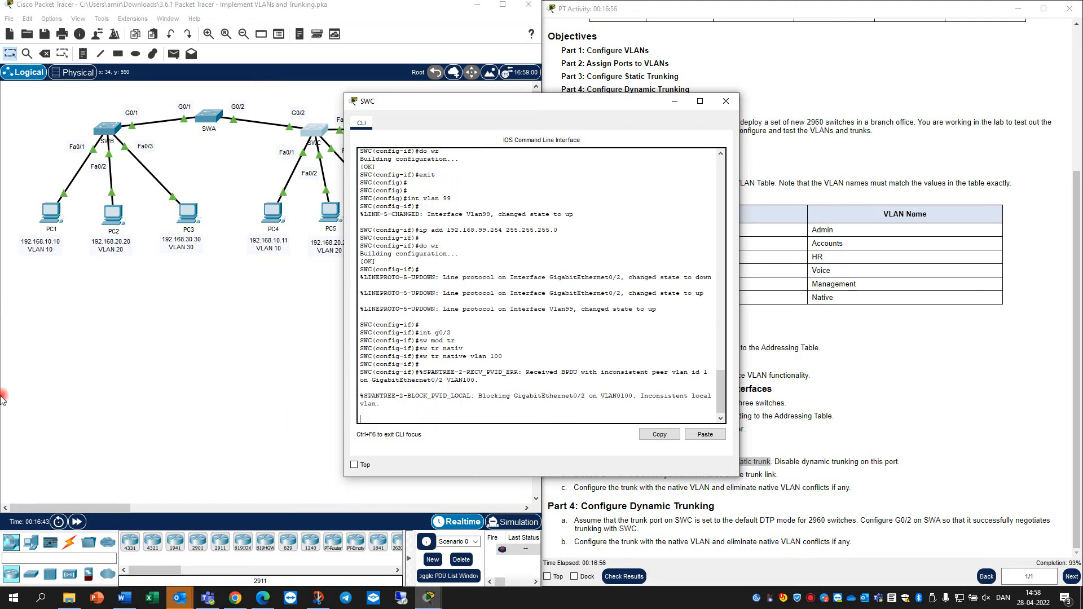
Save SWC's running configuration with 'do wr' and minimize its console window
drag(629, 106, 502, 98)
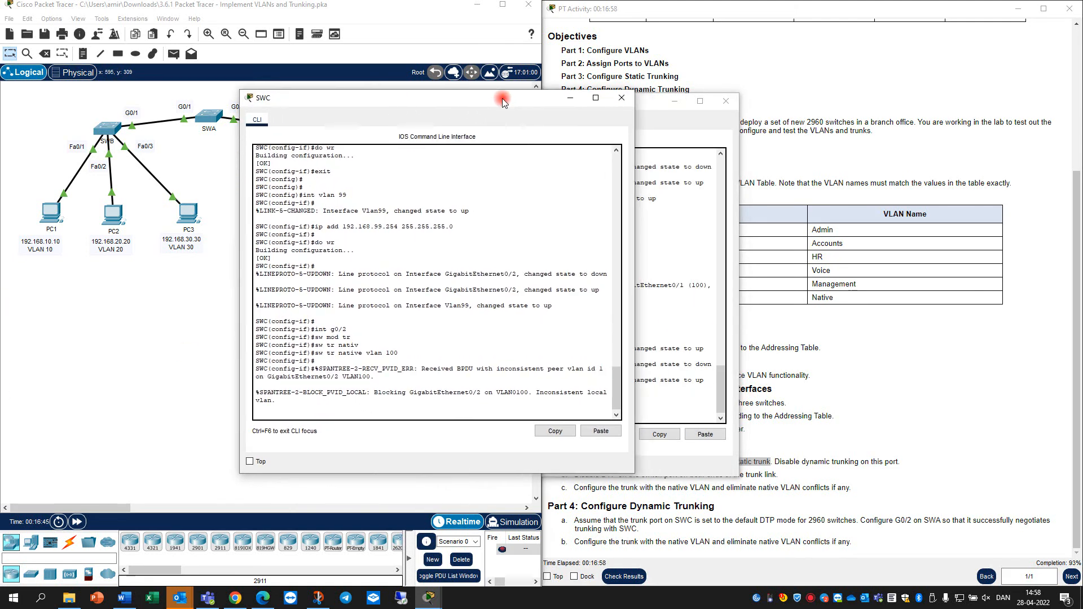
key(Return)
text(do w)
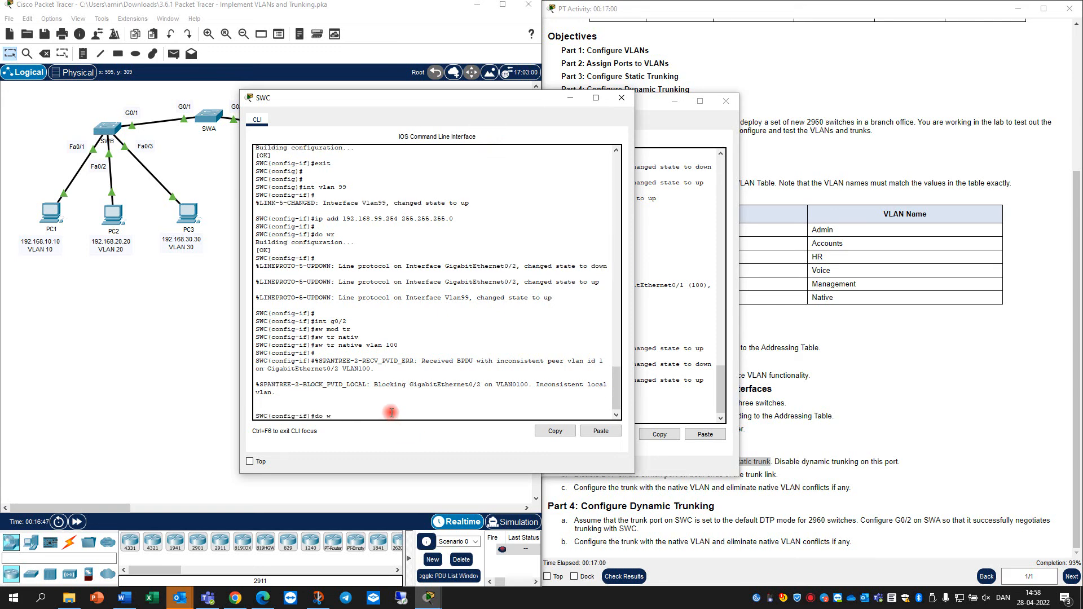
text(r)
key(Return)
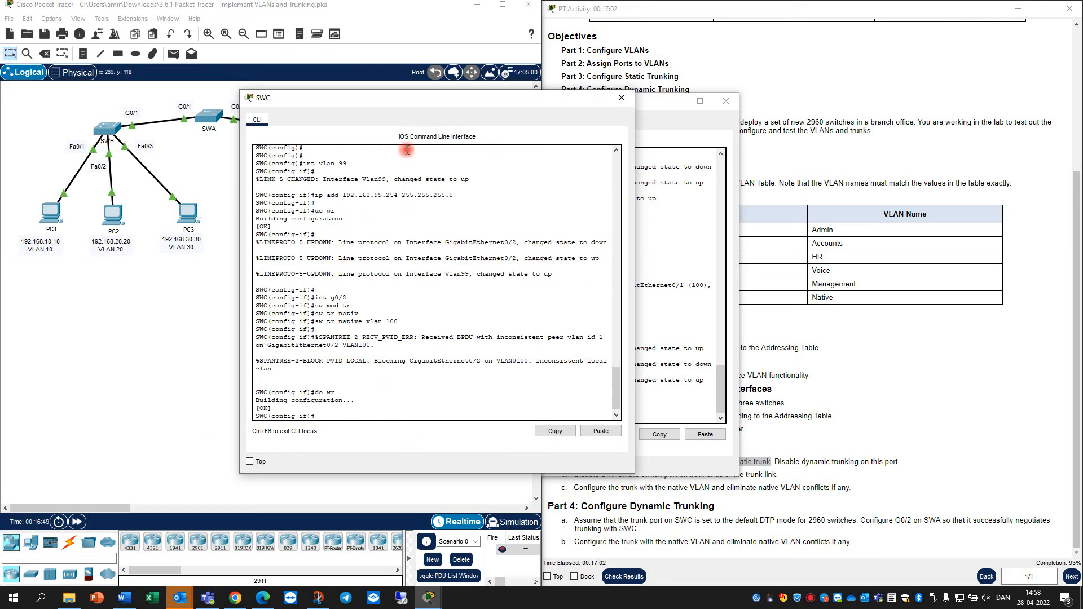
click(569, 99)
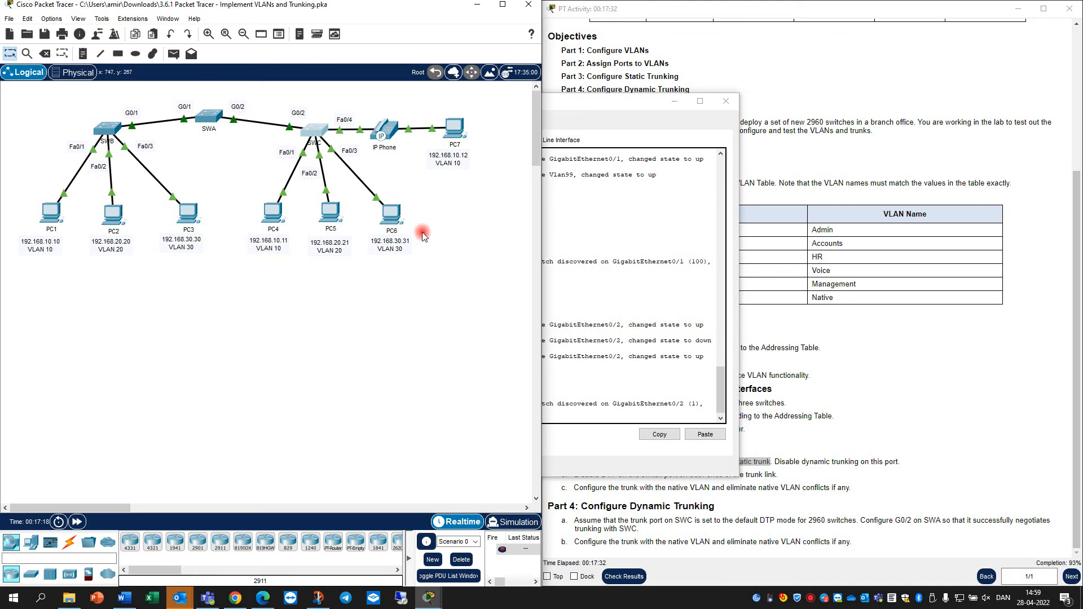
Bring SWA's console to the front to view the G0/2 native VLAN mismatch log
click(210, 121)
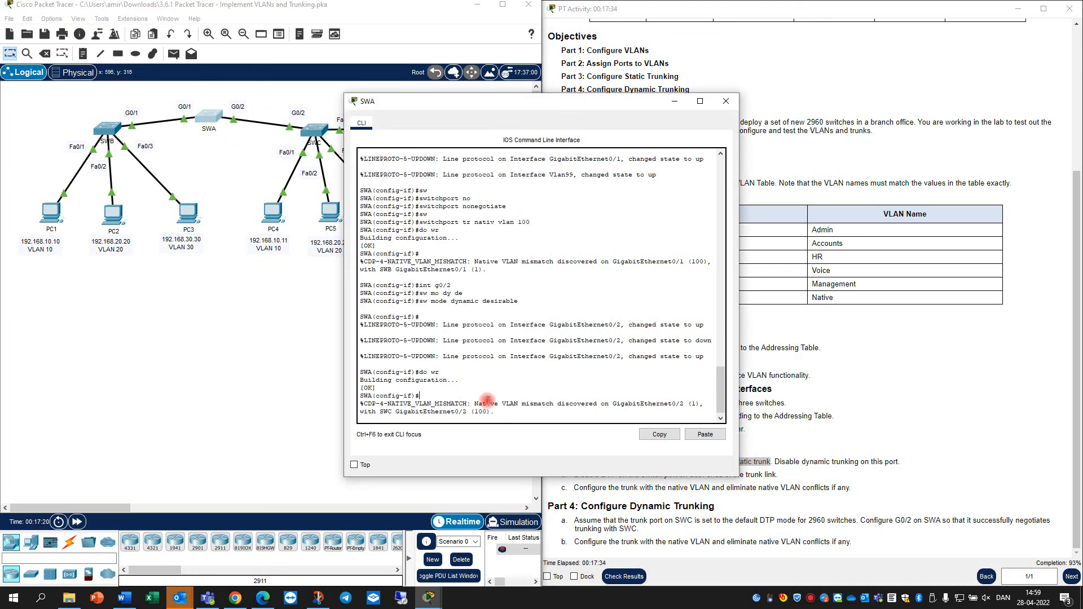
Review the 'dynamic desirable' trunk setting for G0/2 on SWA, then close SWA's console
key(Return)
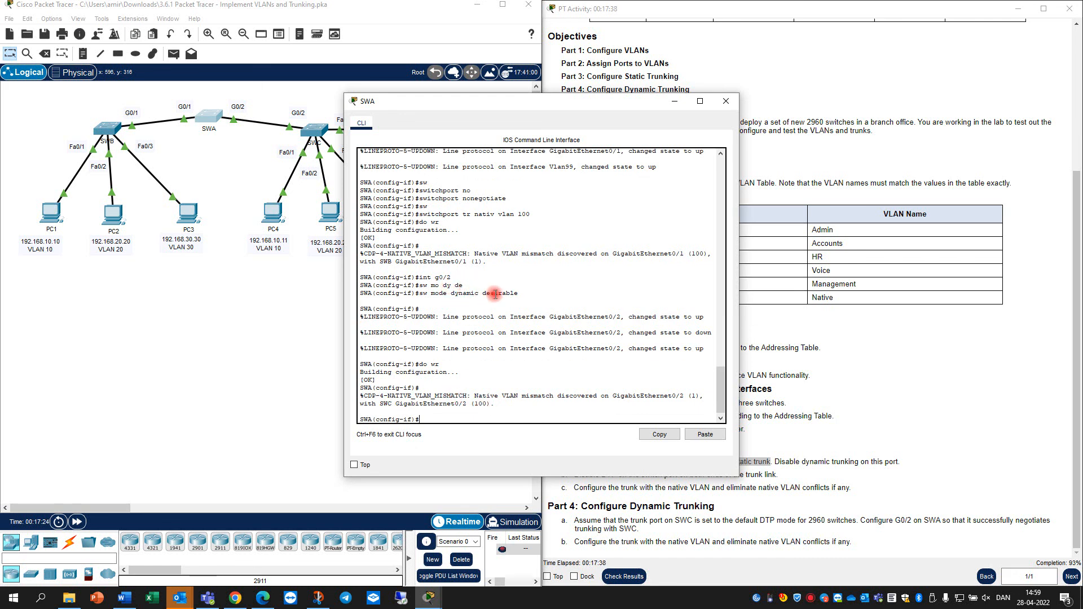
mouse_move(522, 294)
mouse_down()
mouse_move(438, 298)
mouse_move(530, 294)
mouse_up()
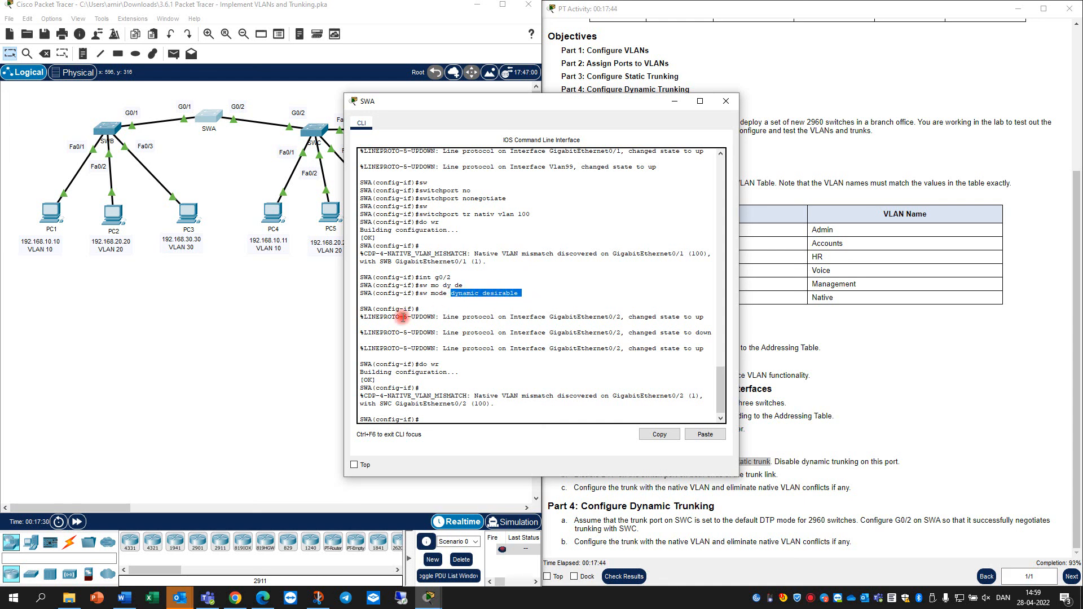
click(448, 294)
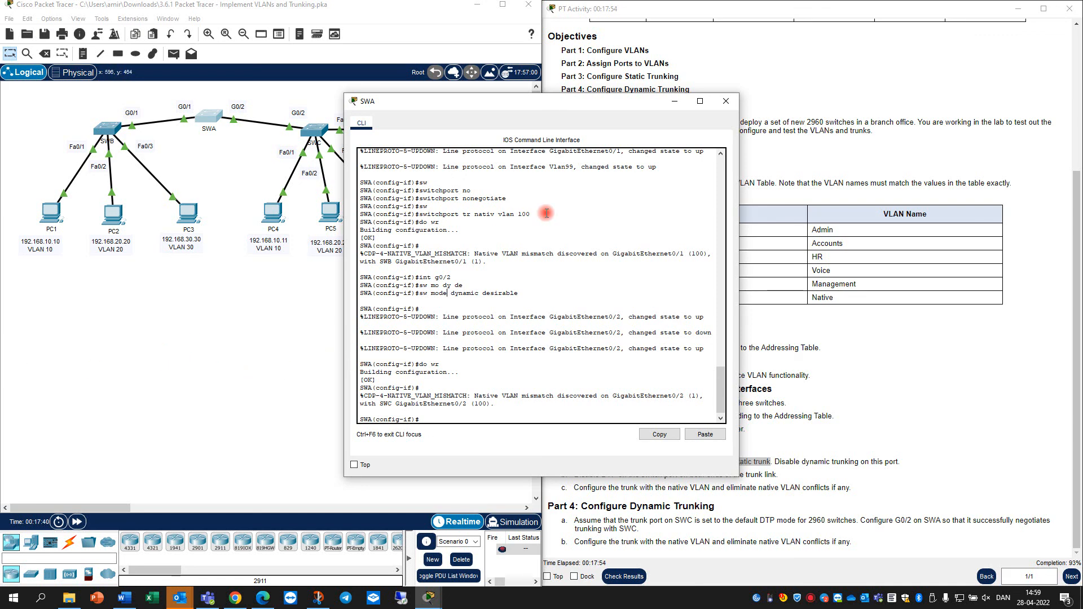
click(725, 102)
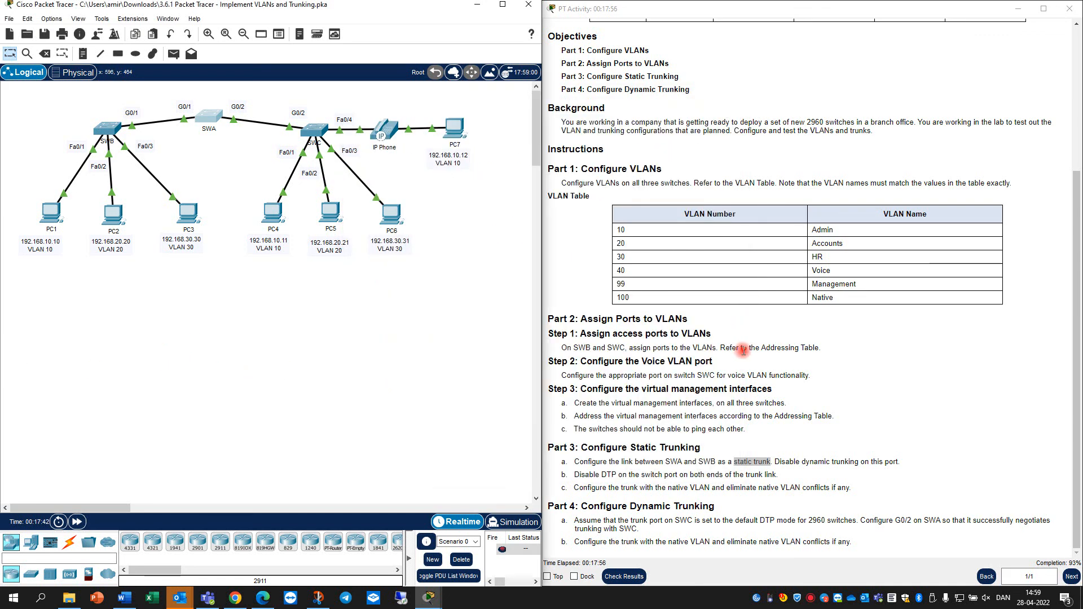